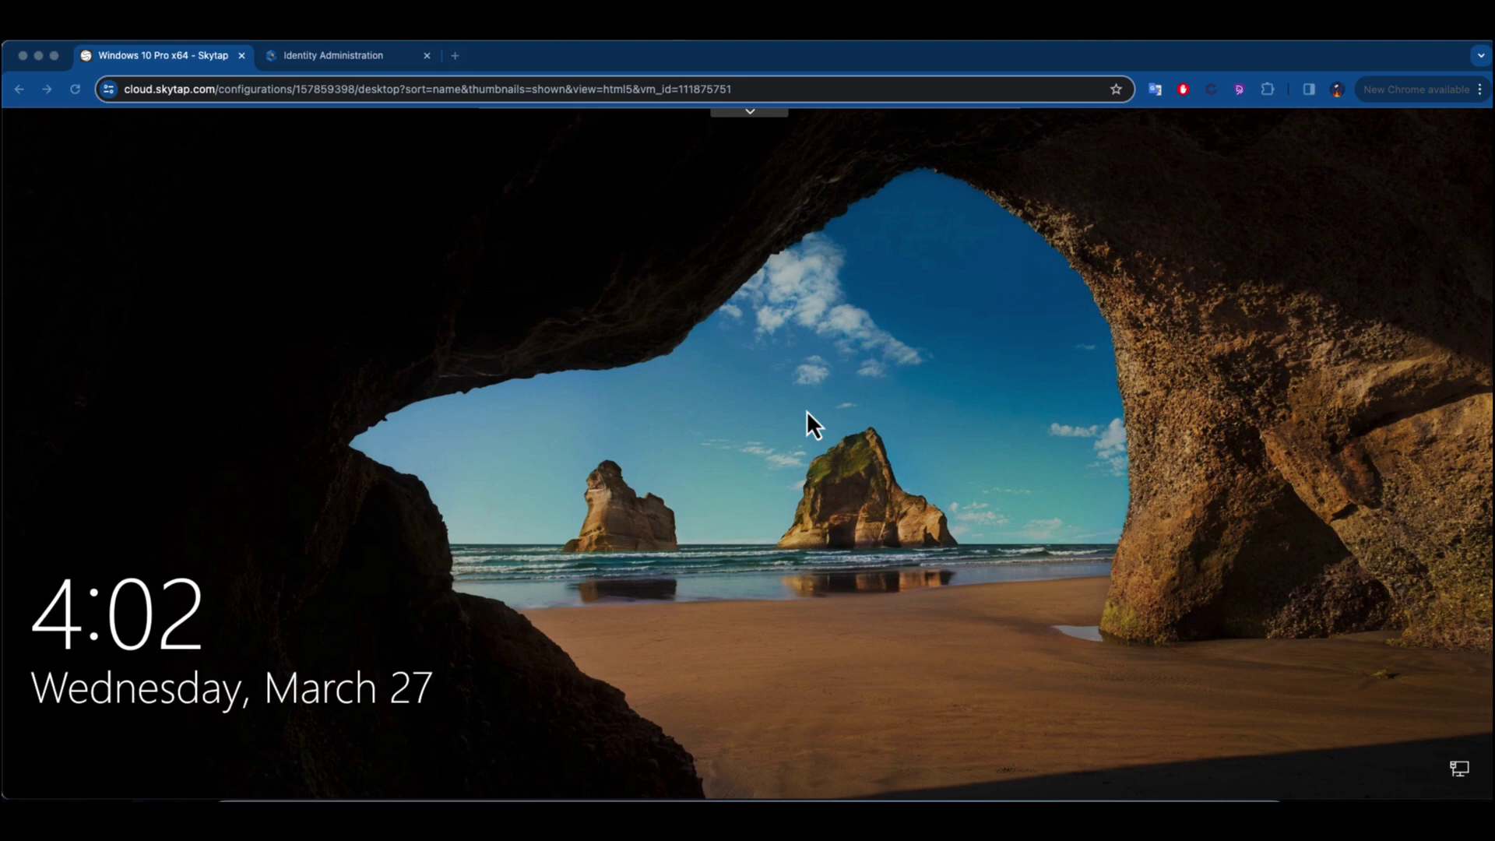
- Unlock the Windows 10 VM and approve sign-in with the mirrored phone's CyberArk Identity app
{"action": "left_click", "coordinate": [807, 412]}
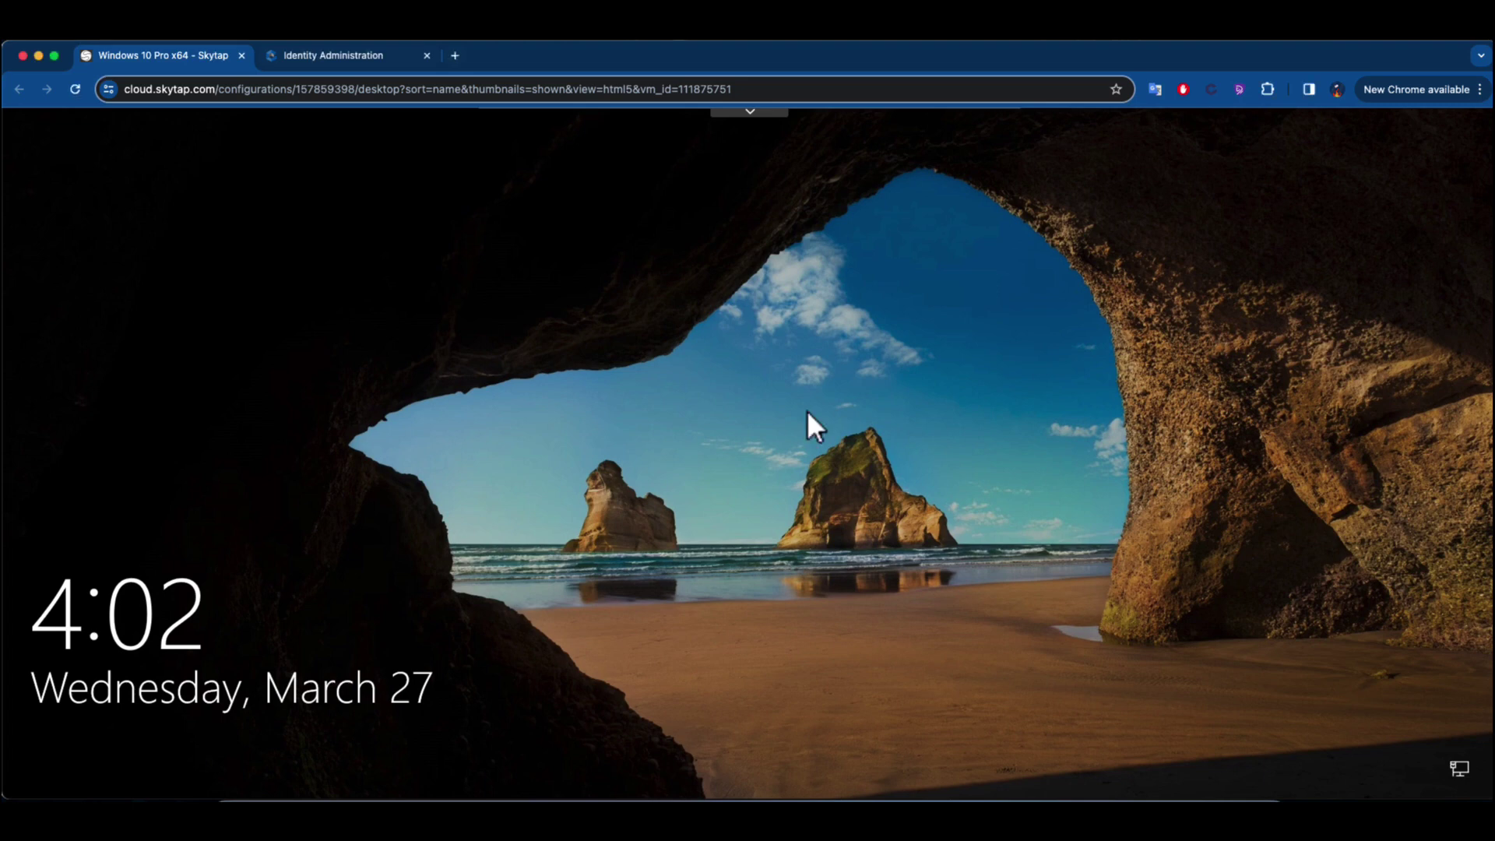
{"action": "left_click", "coordinate": [807, 412]}
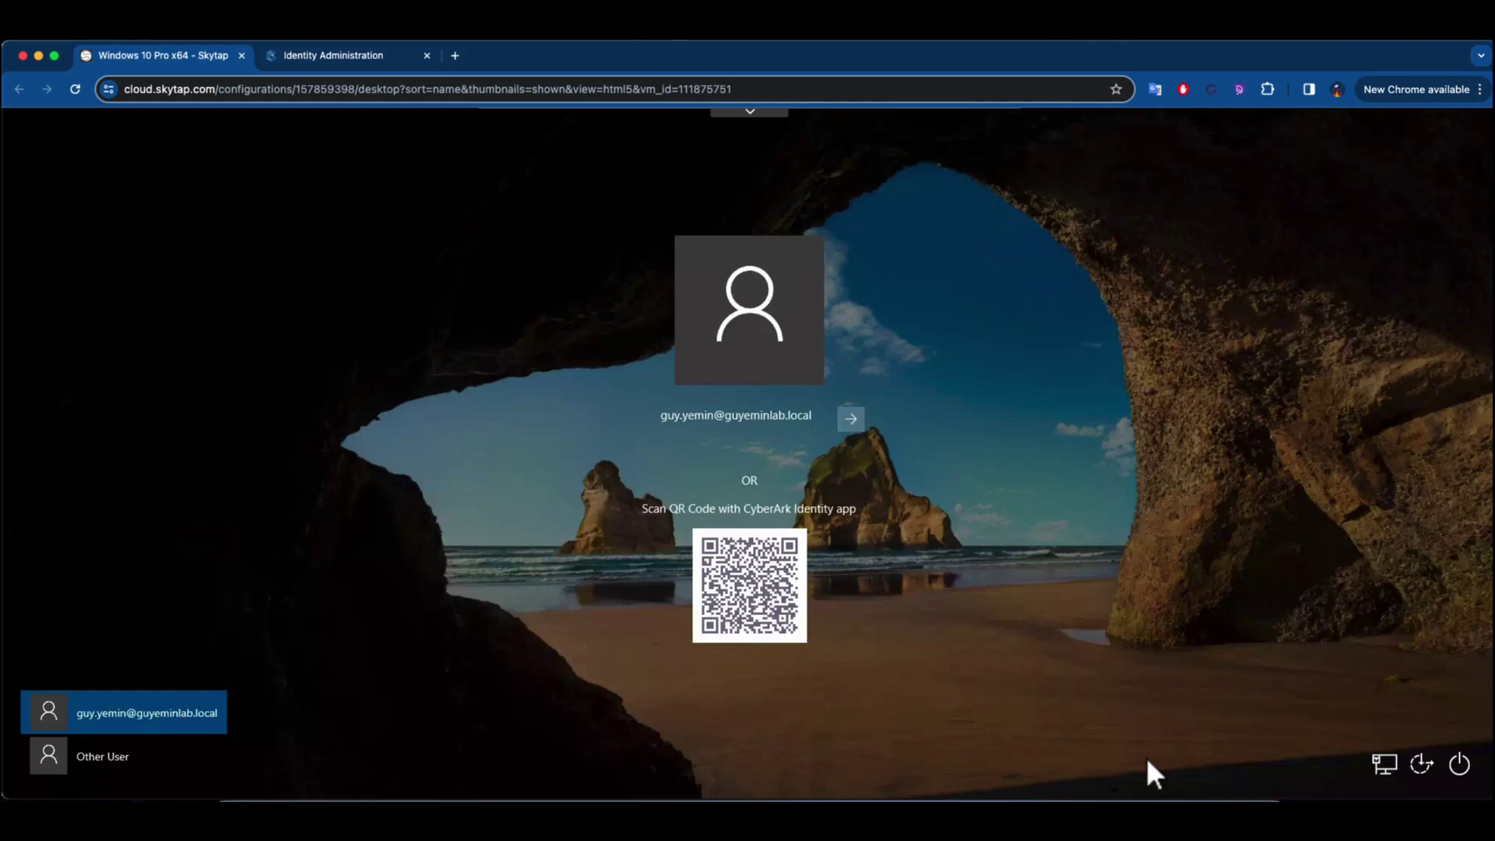
{"action": "left_click", "coordinate": [1191, 814]}
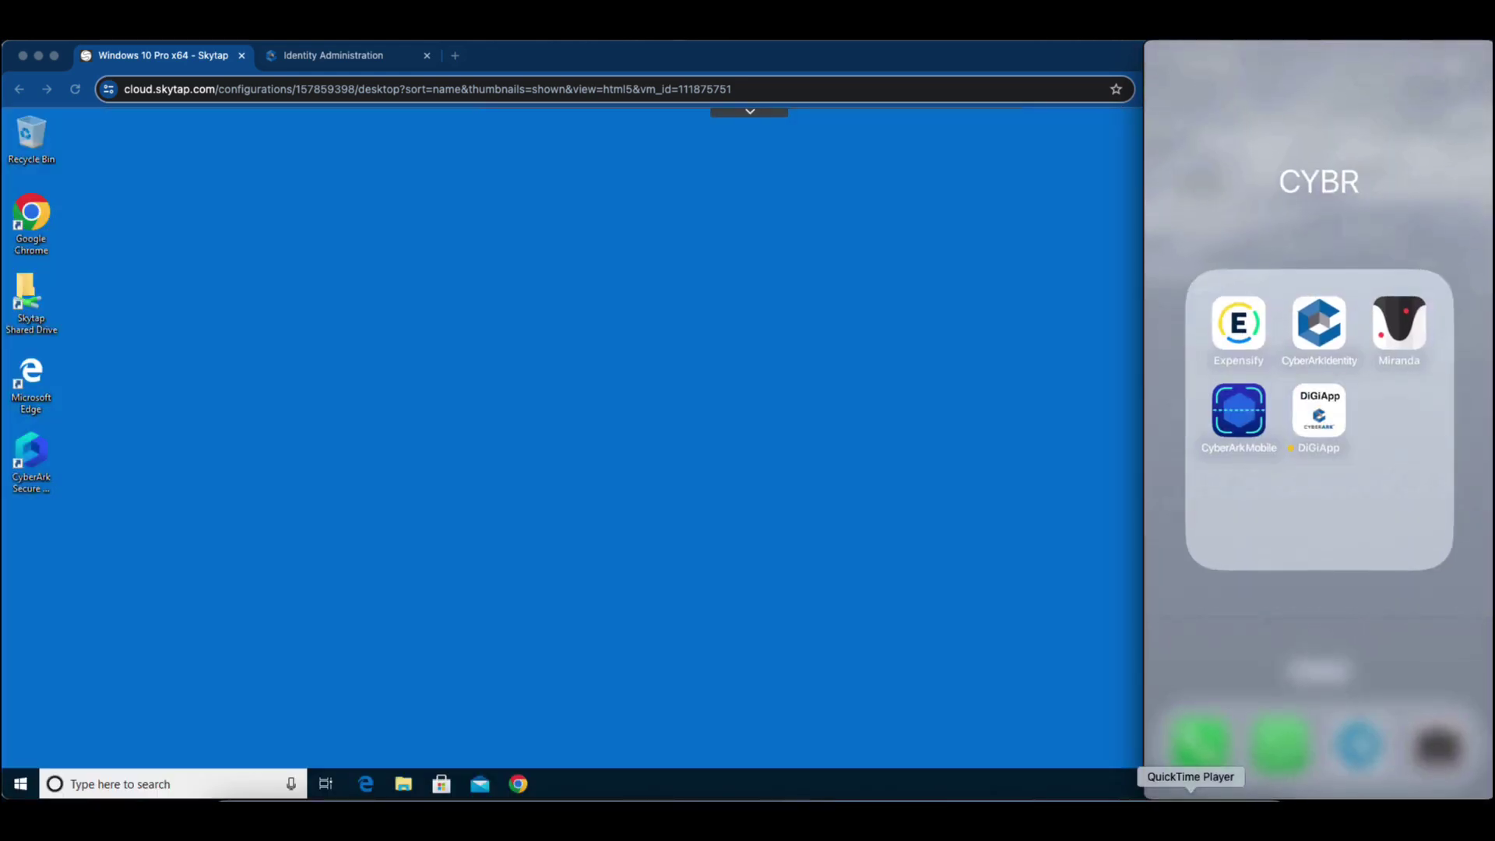
{"action": "key", "text": "super+w"}
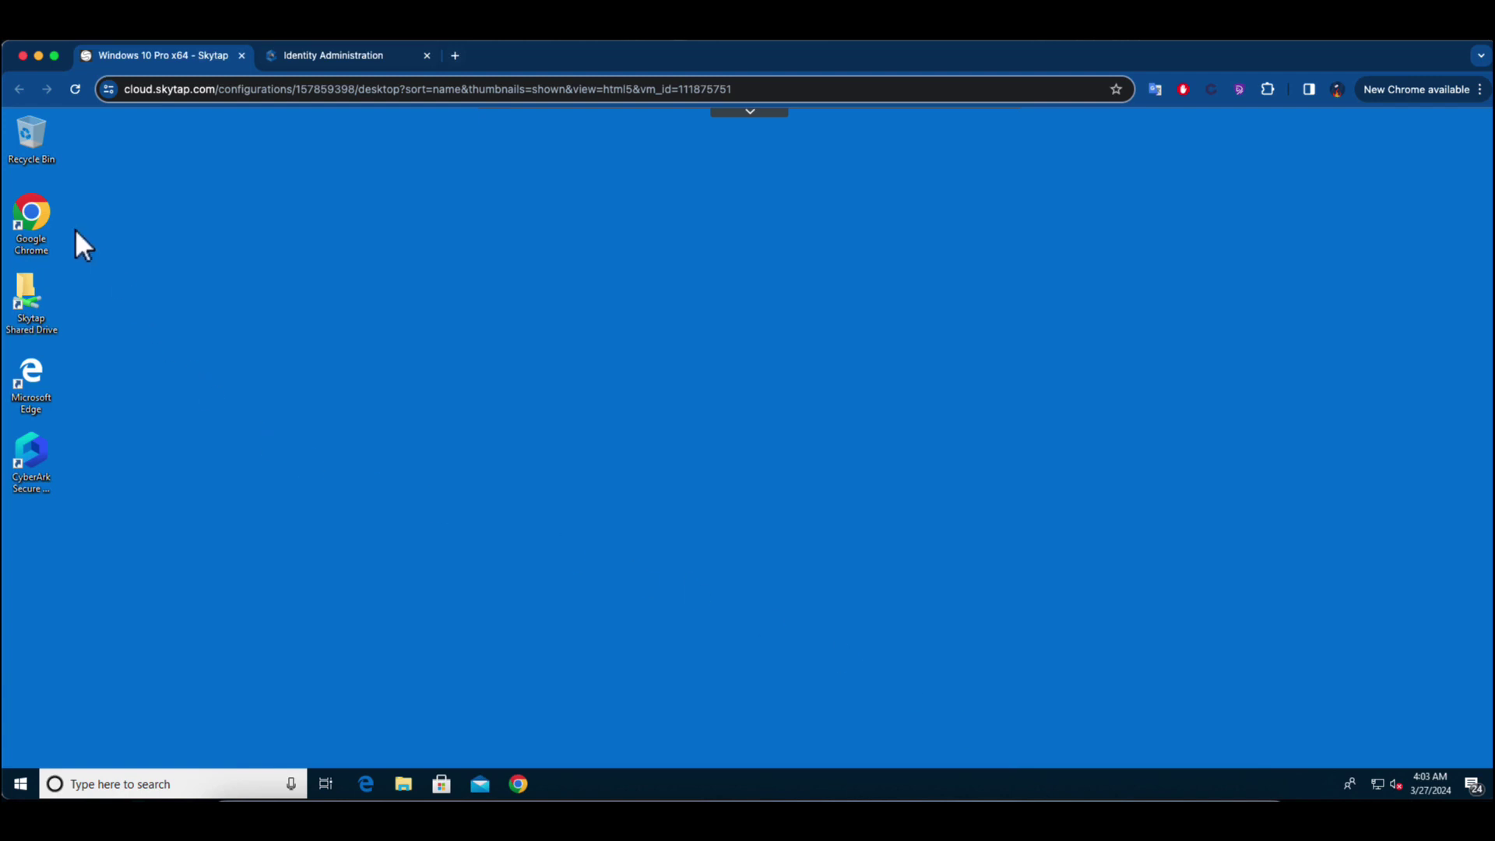
- Launch Chrome in the VM and reach the User Portal's Applications tab listing five apps
{"action": "double_click", "coordinate": [48, 207]}
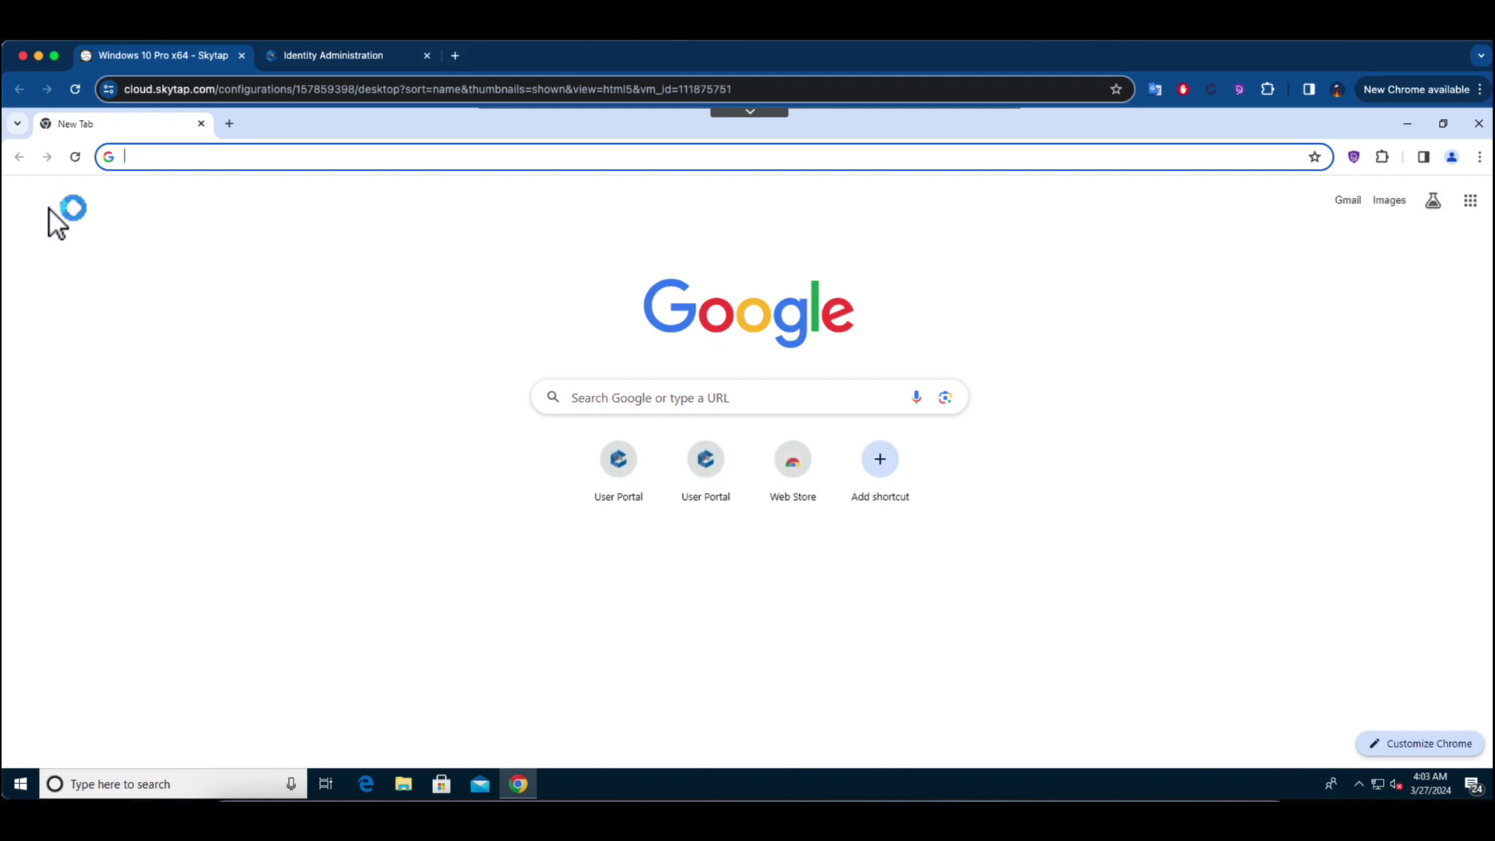
{"action": "left_click", "coordinate": [618, 468]}
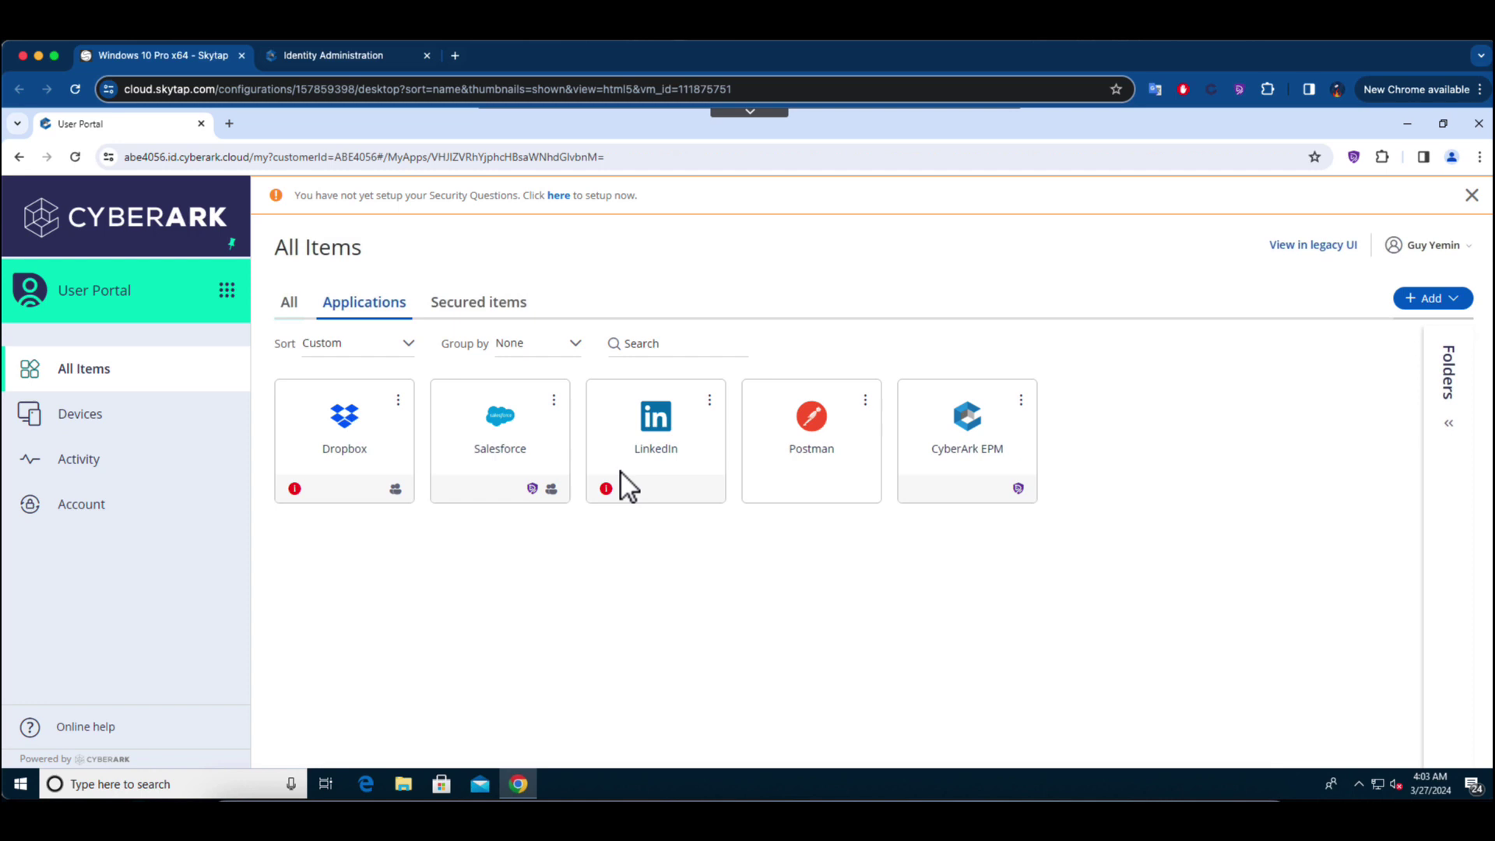
- Launch Salesforce from the User Portal, continuing past the Secure Web Sessions validation page
{"action": "left_click", "coordinate": [514, 464]}
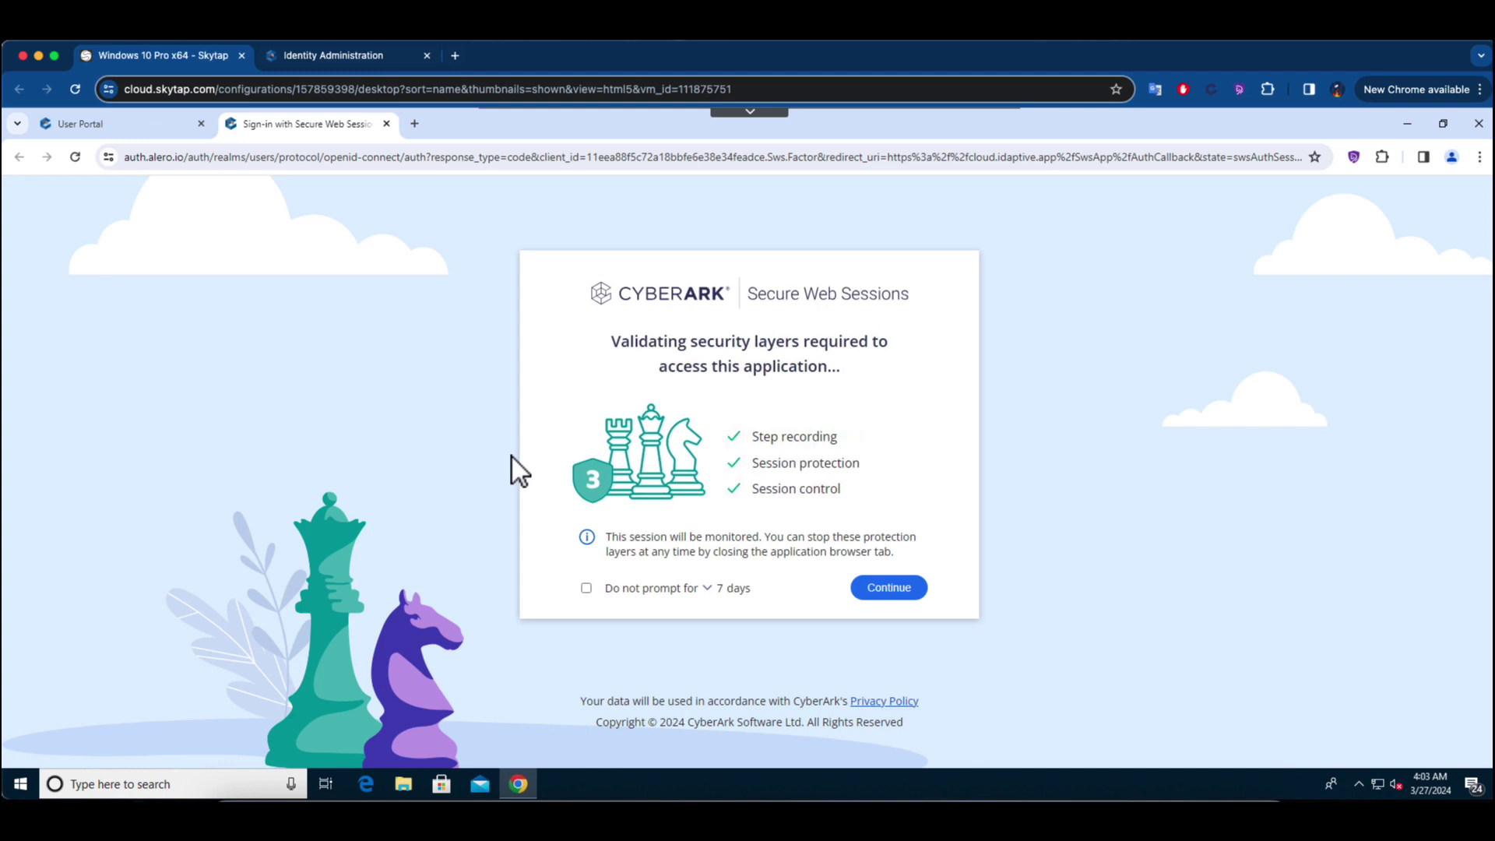
{"action": "left_click", "coordinate": [888, 590]}
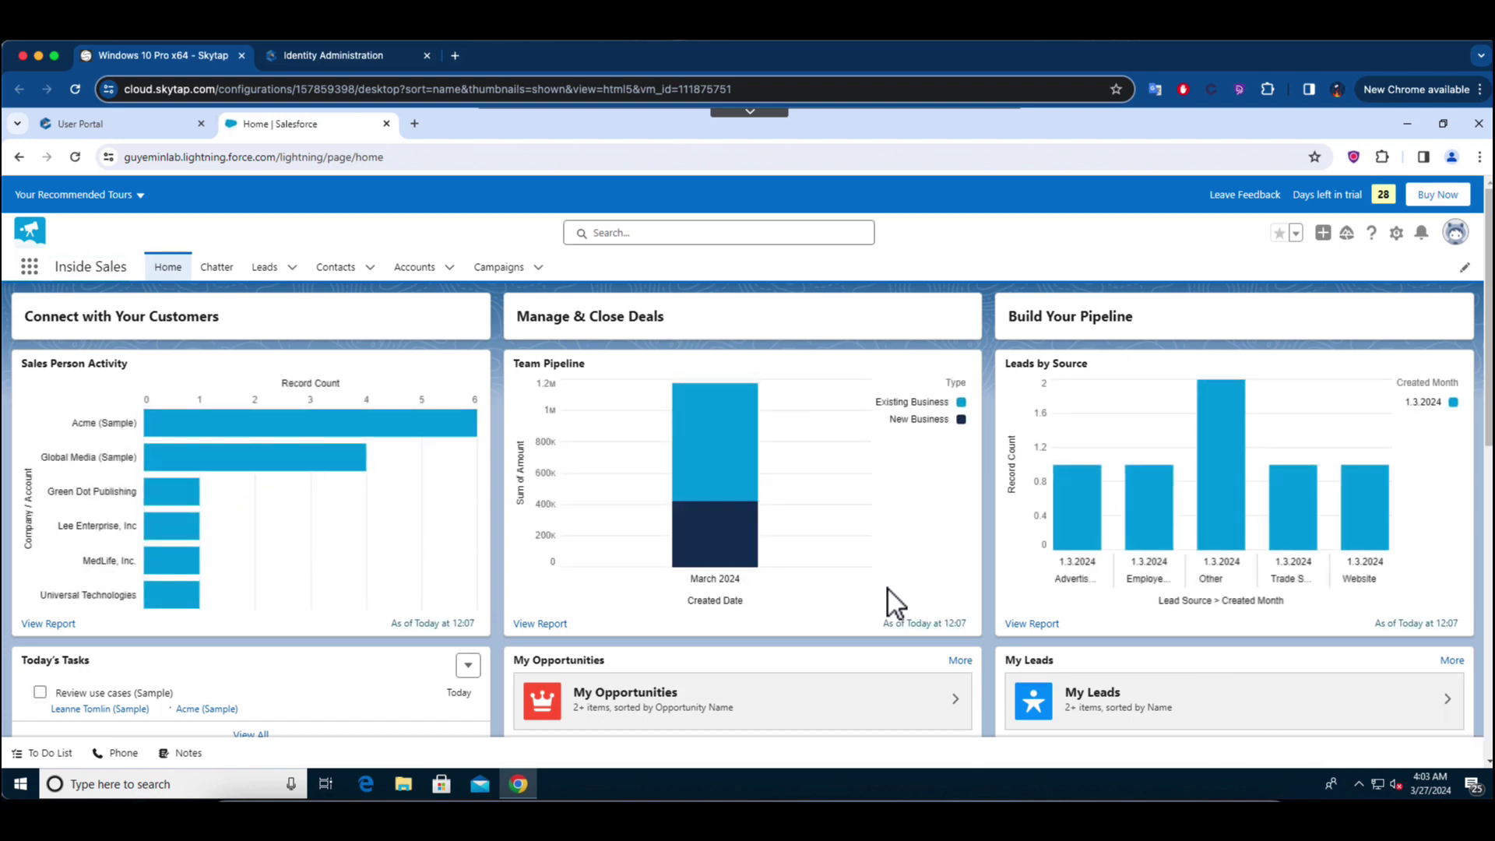
- View the first sample contact, then open Global Media (Sample) and try deleting it
{"action": "left_click", "coordinate": [346, 273]}
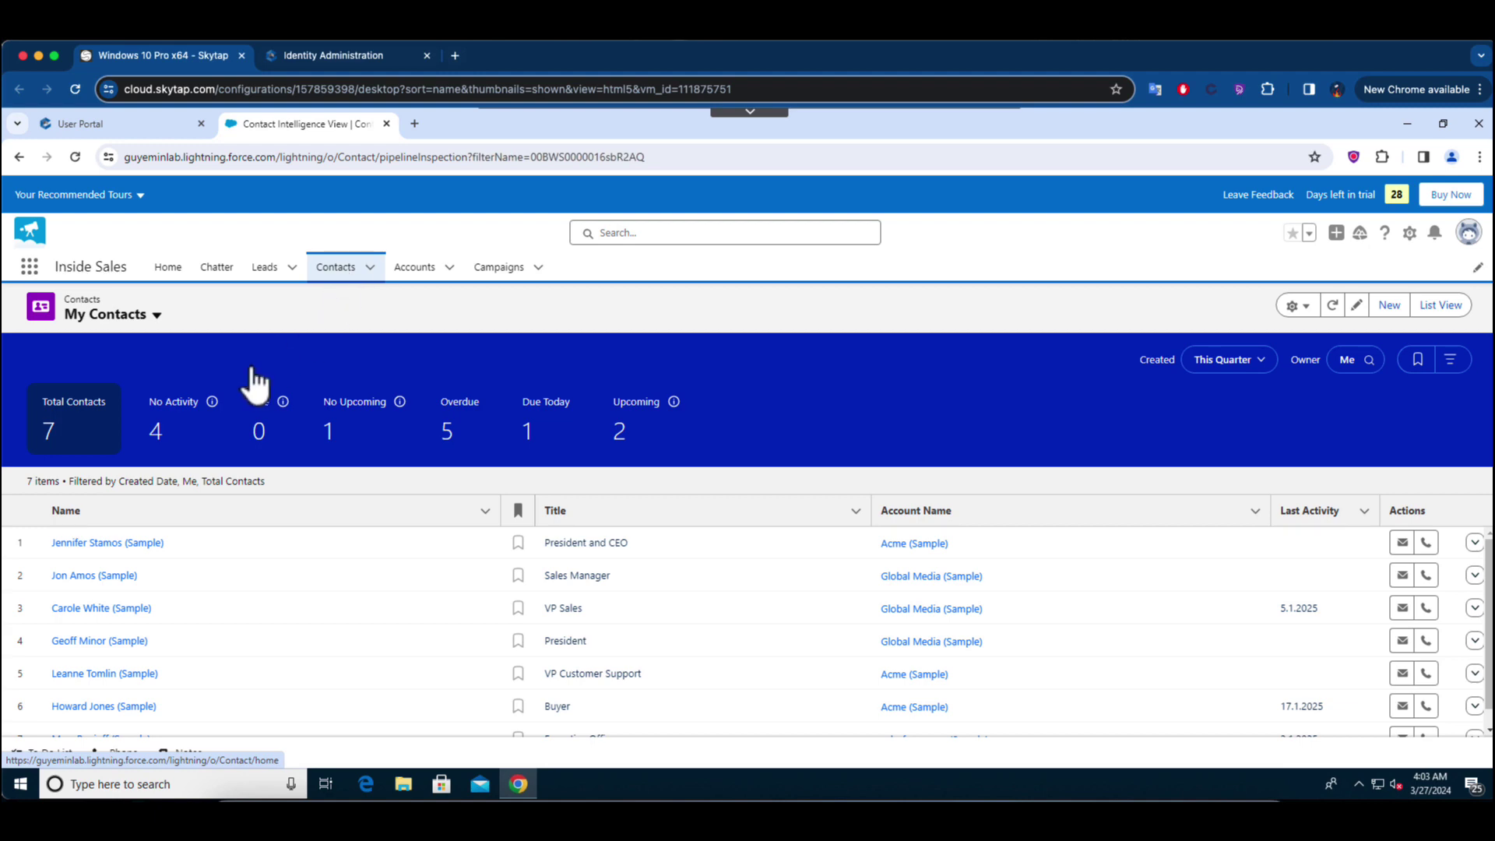
{"action": "left_click", "coordinate": [122, 545]}
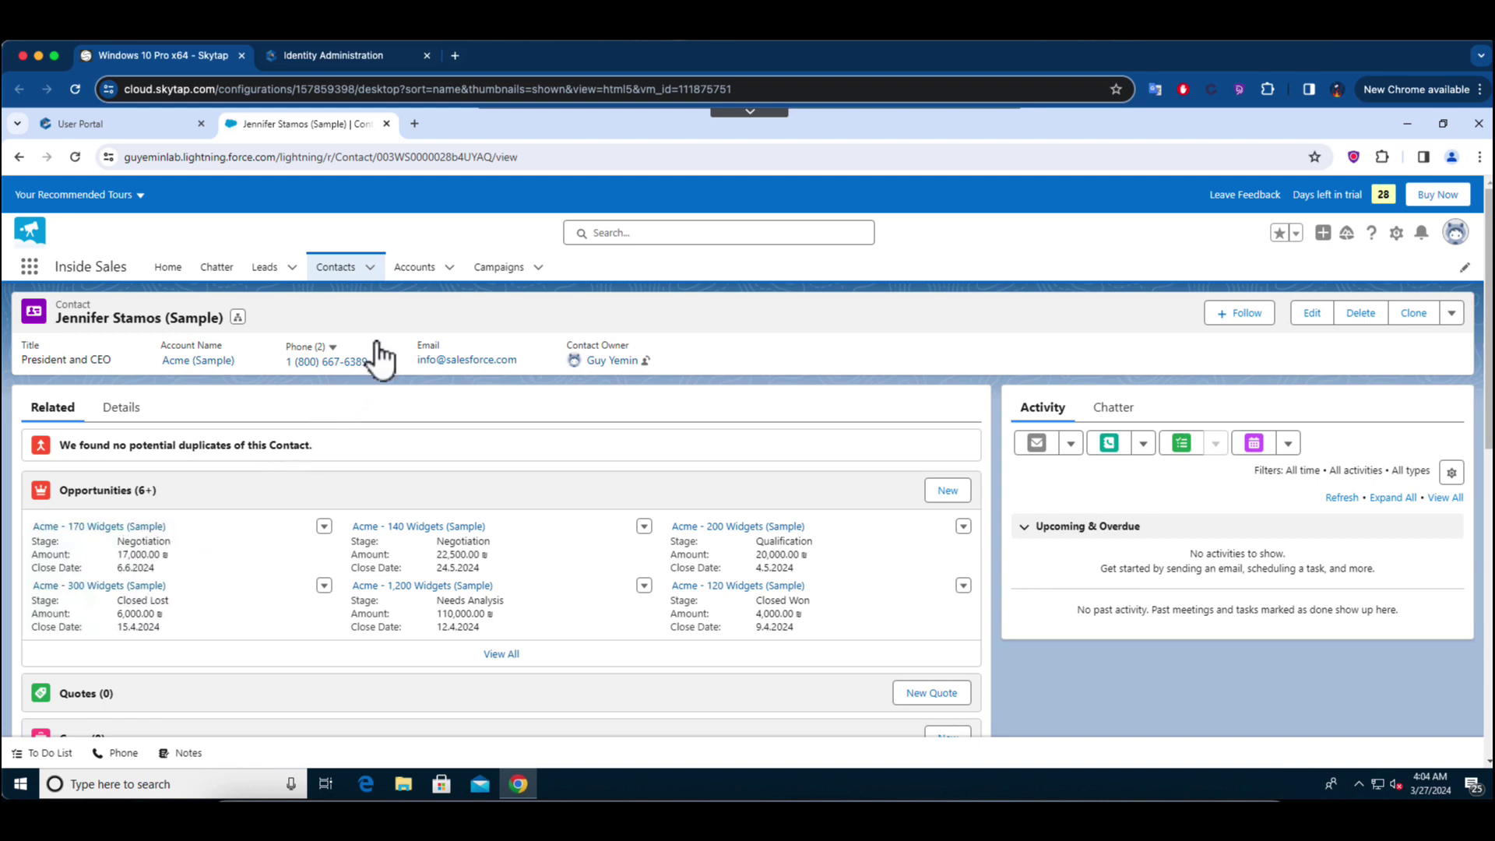
{"action": "left_click", "coordinate": [411, 273]}
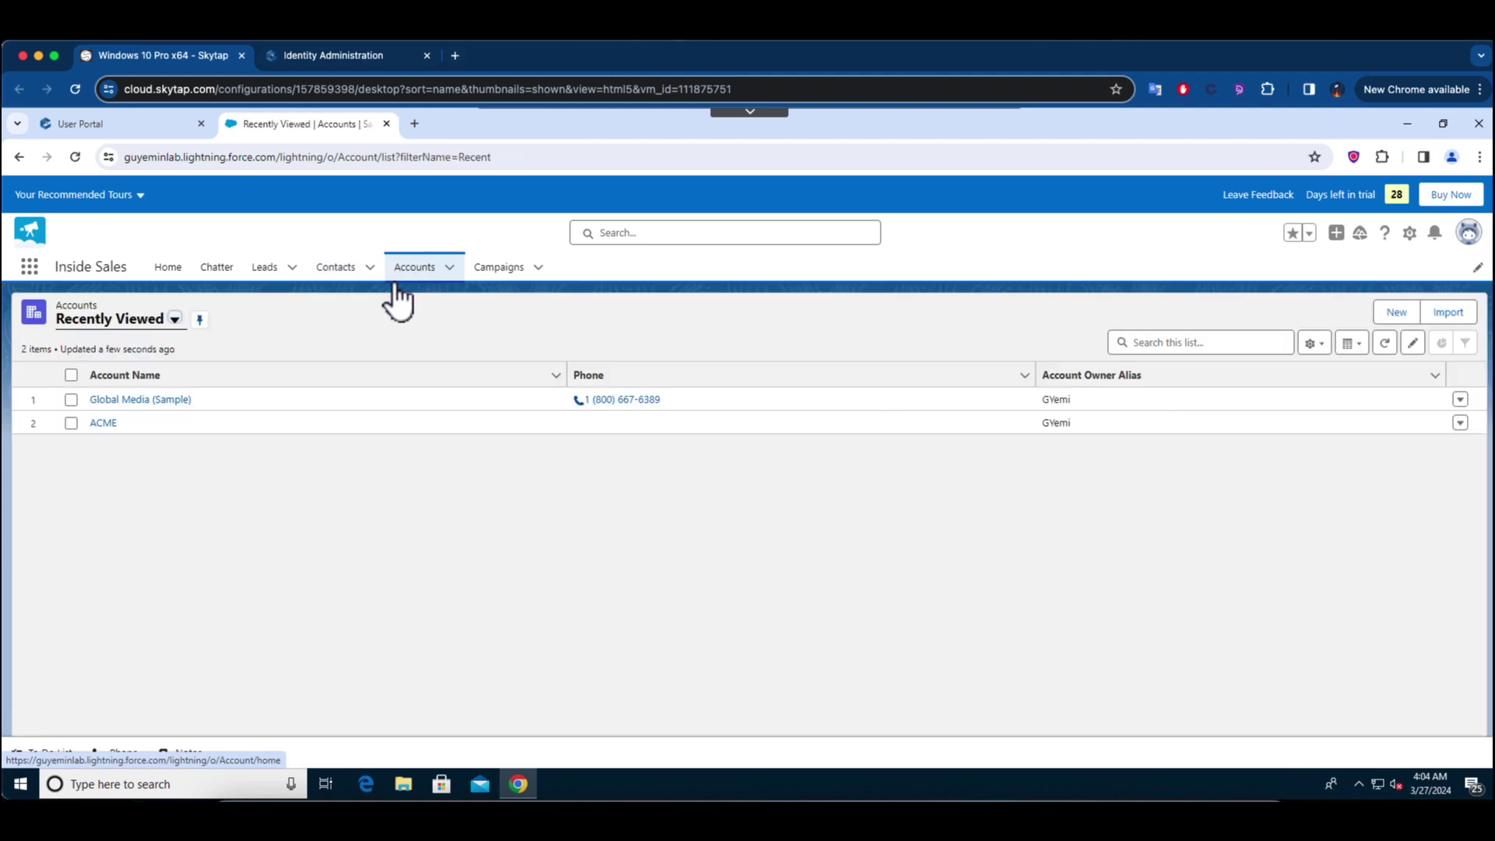
{"action": "left_click", "coordinate": [157, 401]}
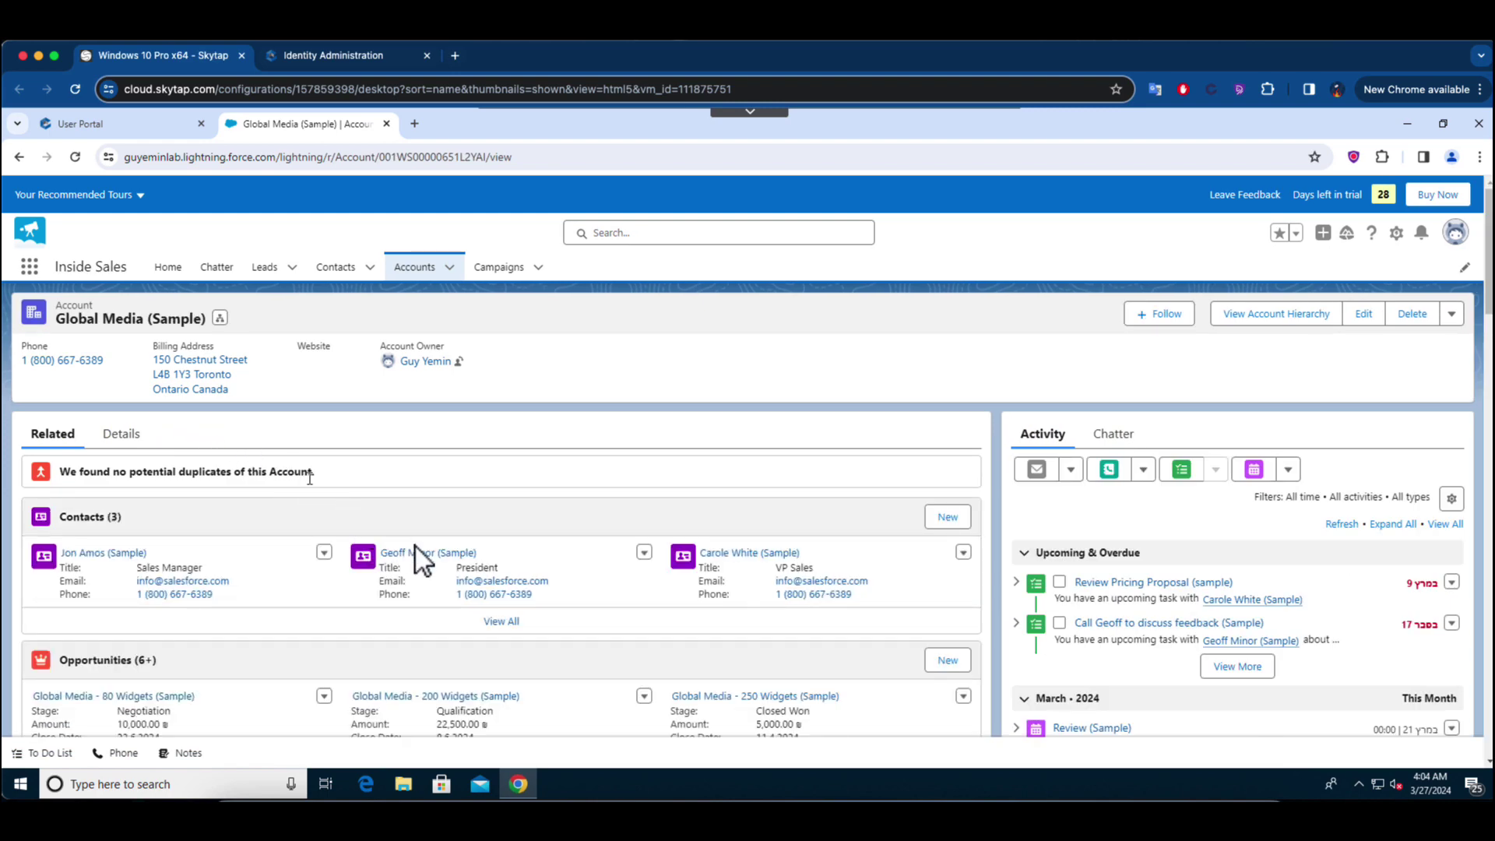
{"action": "scroll", "coordinate": [517, 581], "scroll_direction": "down", "scroll_amount": 1}
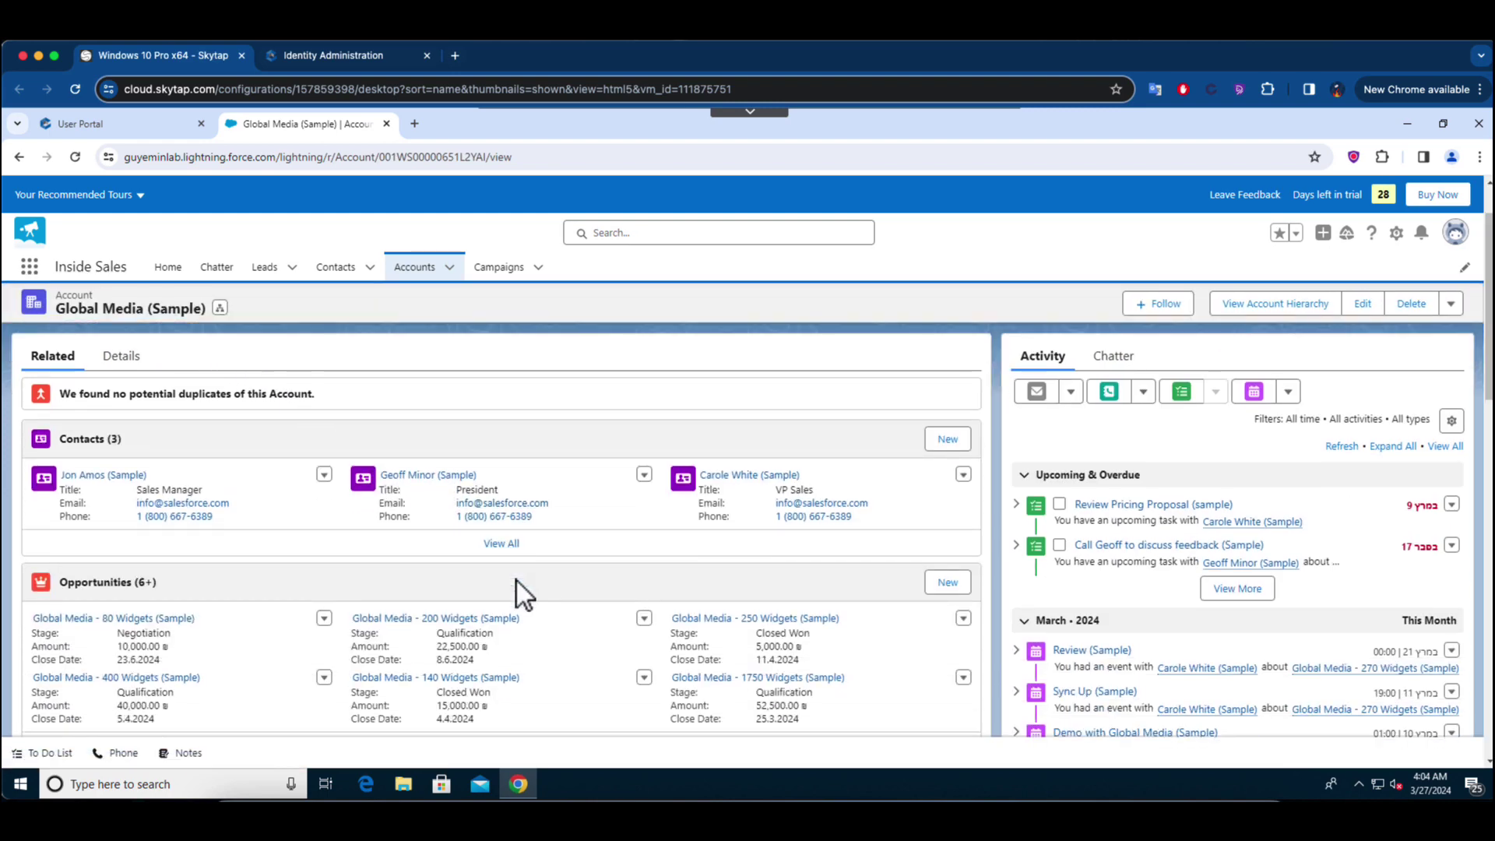
{"action": "scroll", "coordinate": [517, 581], "scroll_direction": "down", "scroll_amount": 3}
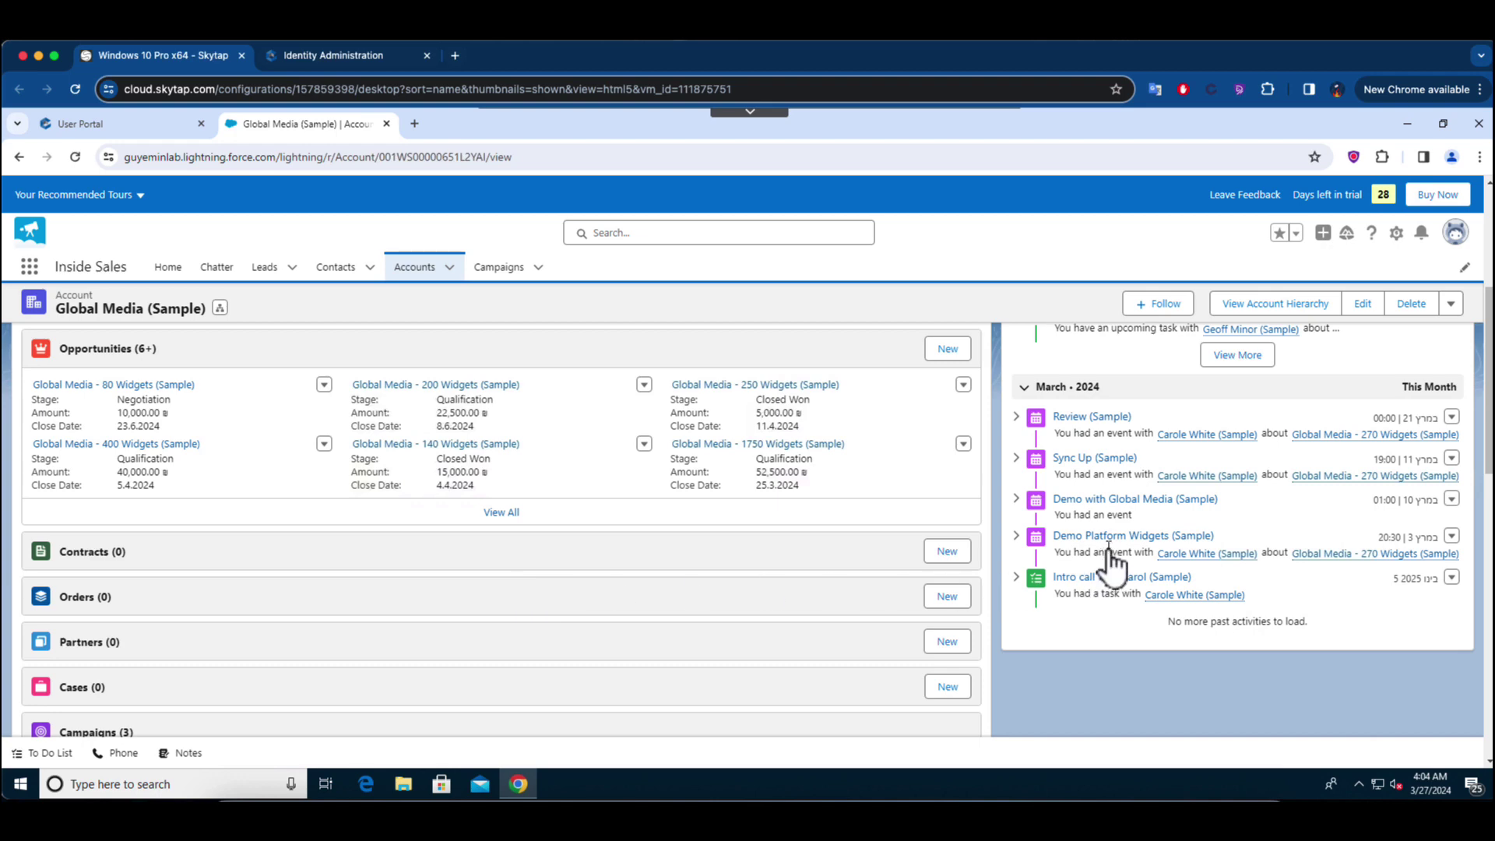
{"action": "left_click", "coordinate": [1412, 305]}
- From Identity Administration, switch to Secure Web Sessions and show its Session recordings list
{"action": "left_click", "coordinate": [347, 64]}
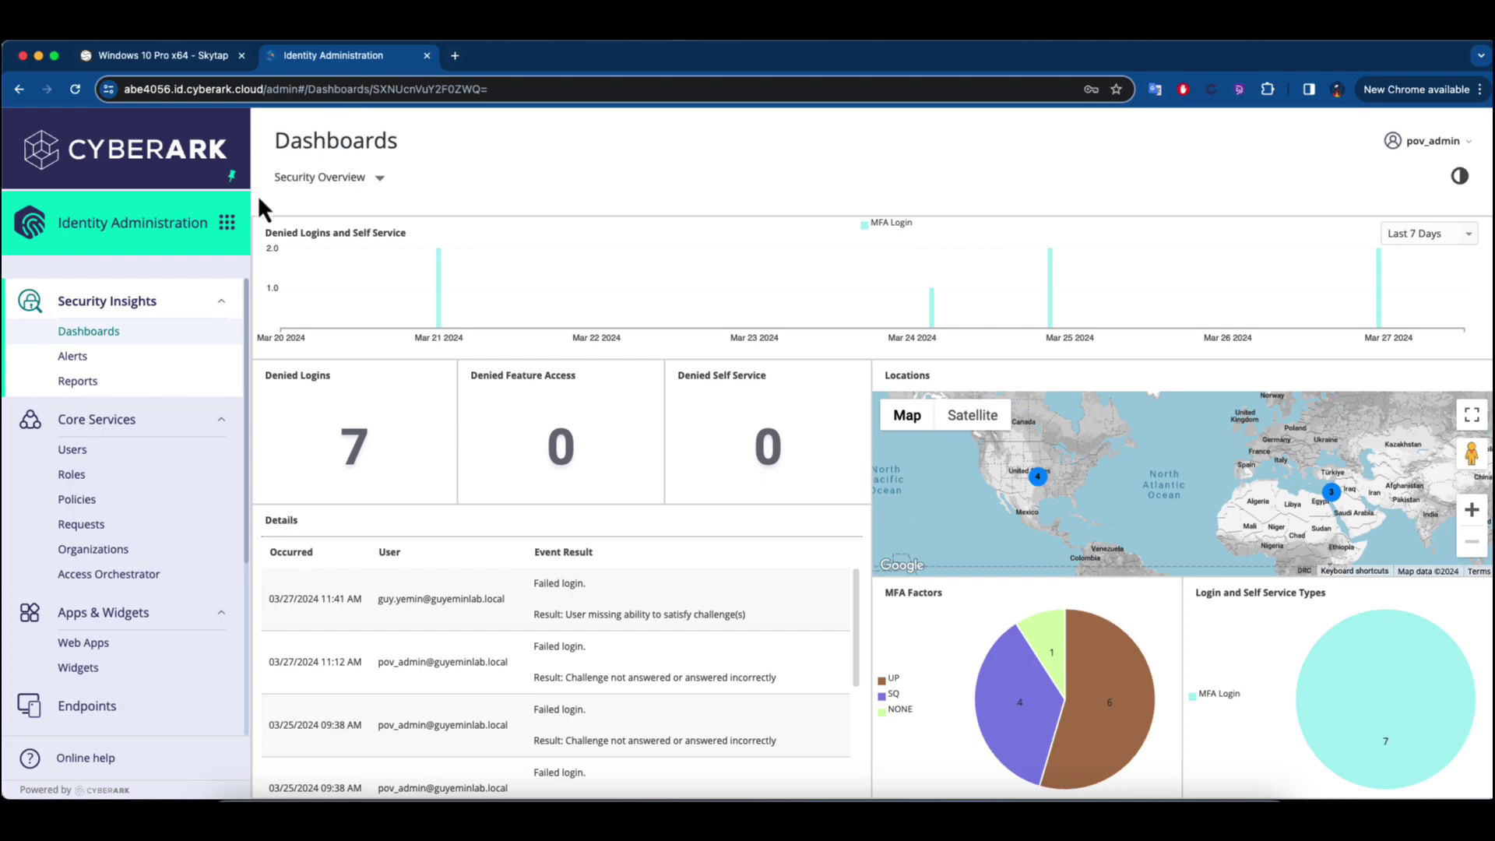
{"action": "left_click", "coordinate": [228, 224]}
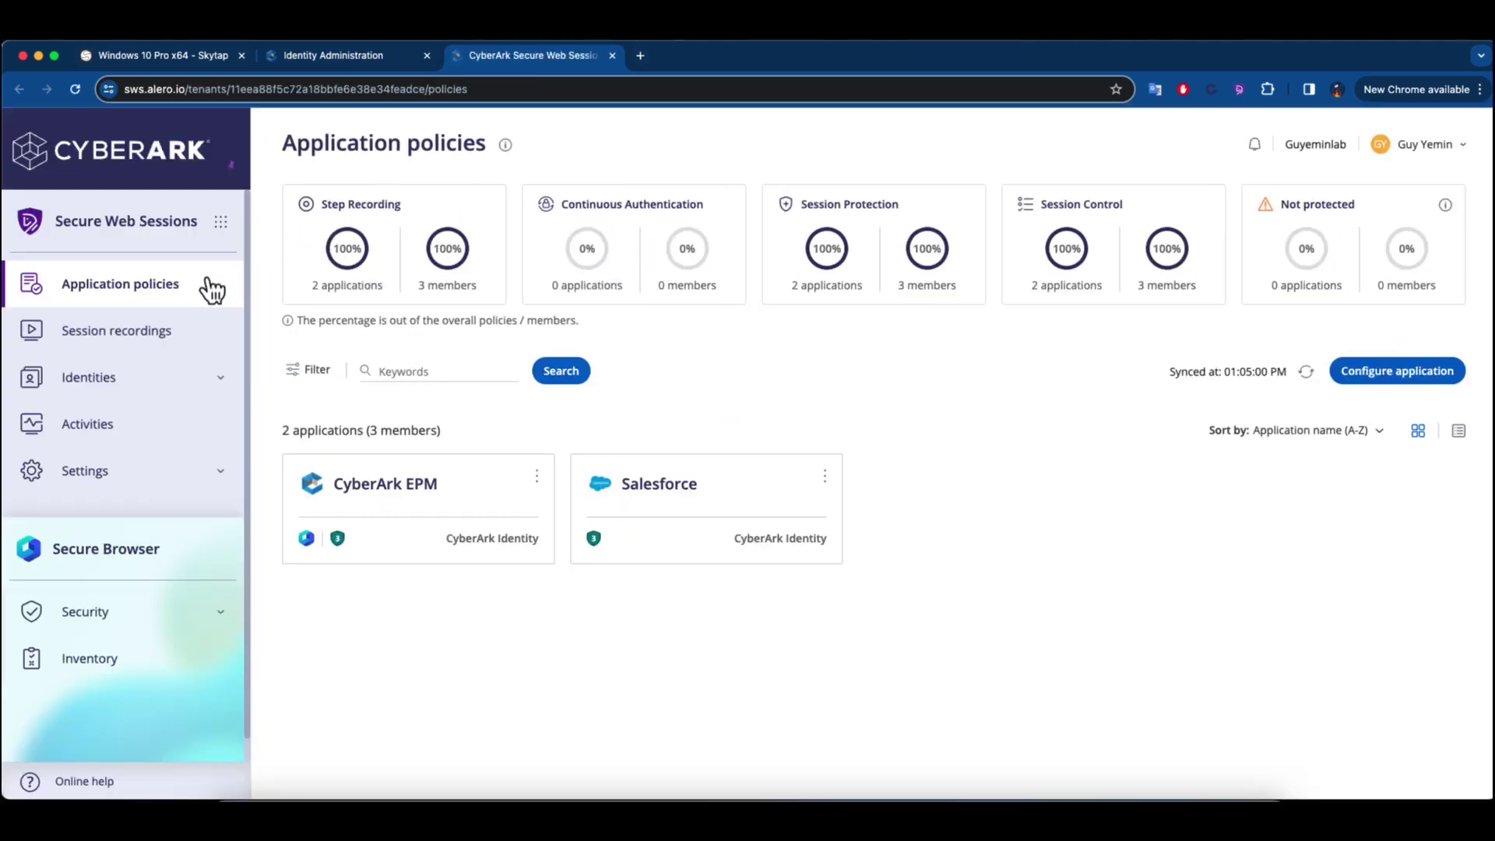
{"action": "left_click", "coordinate": [144, 341]}
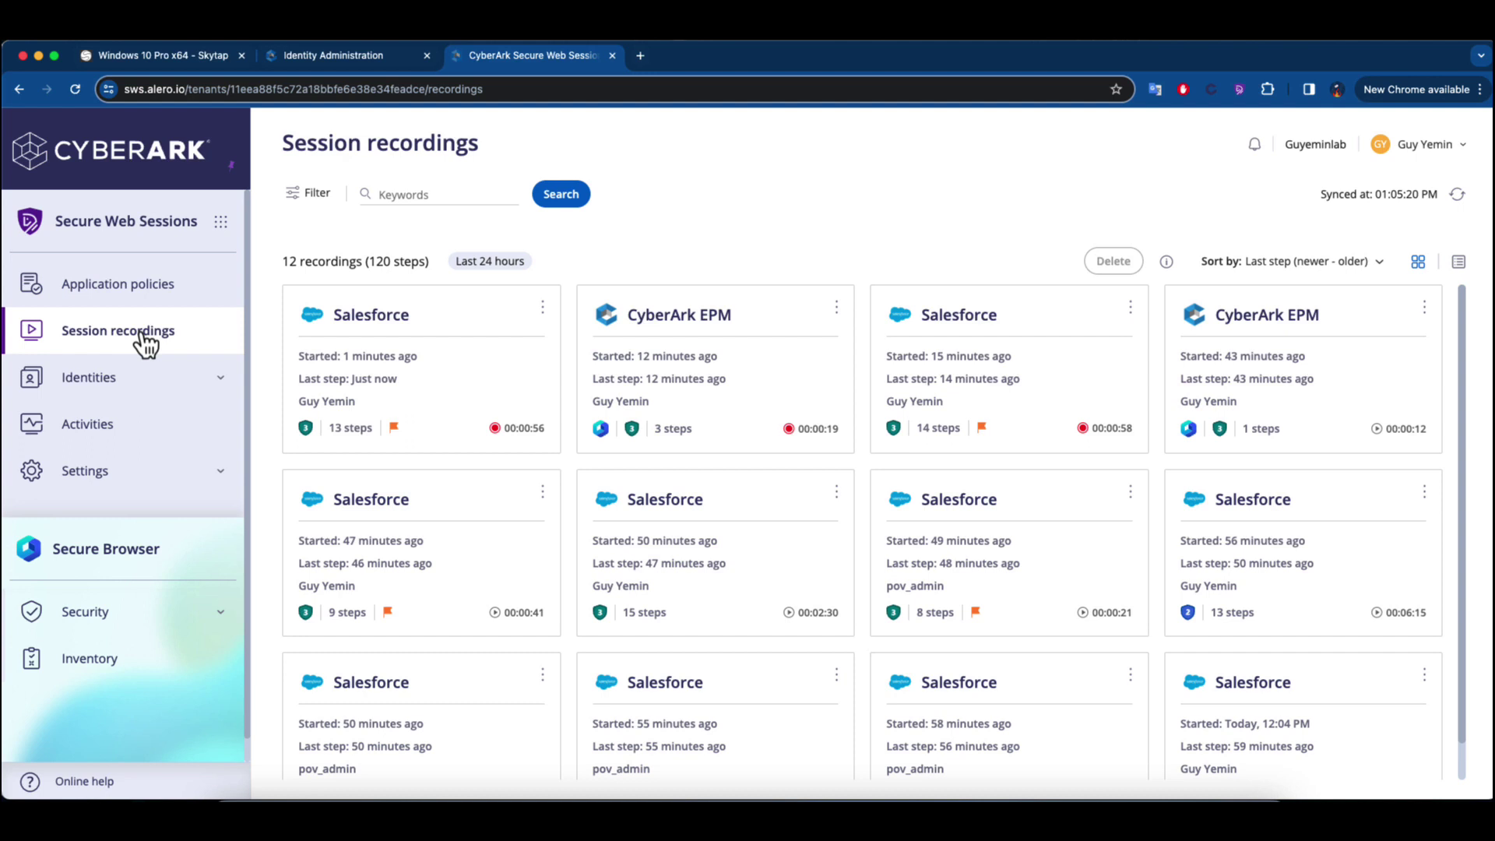
- Open the top Salesforce recording and preview steps 06, 09 and 12 (DeleteAccount enforced)
{"action": "left_click", "coordinate": [408, 386]}
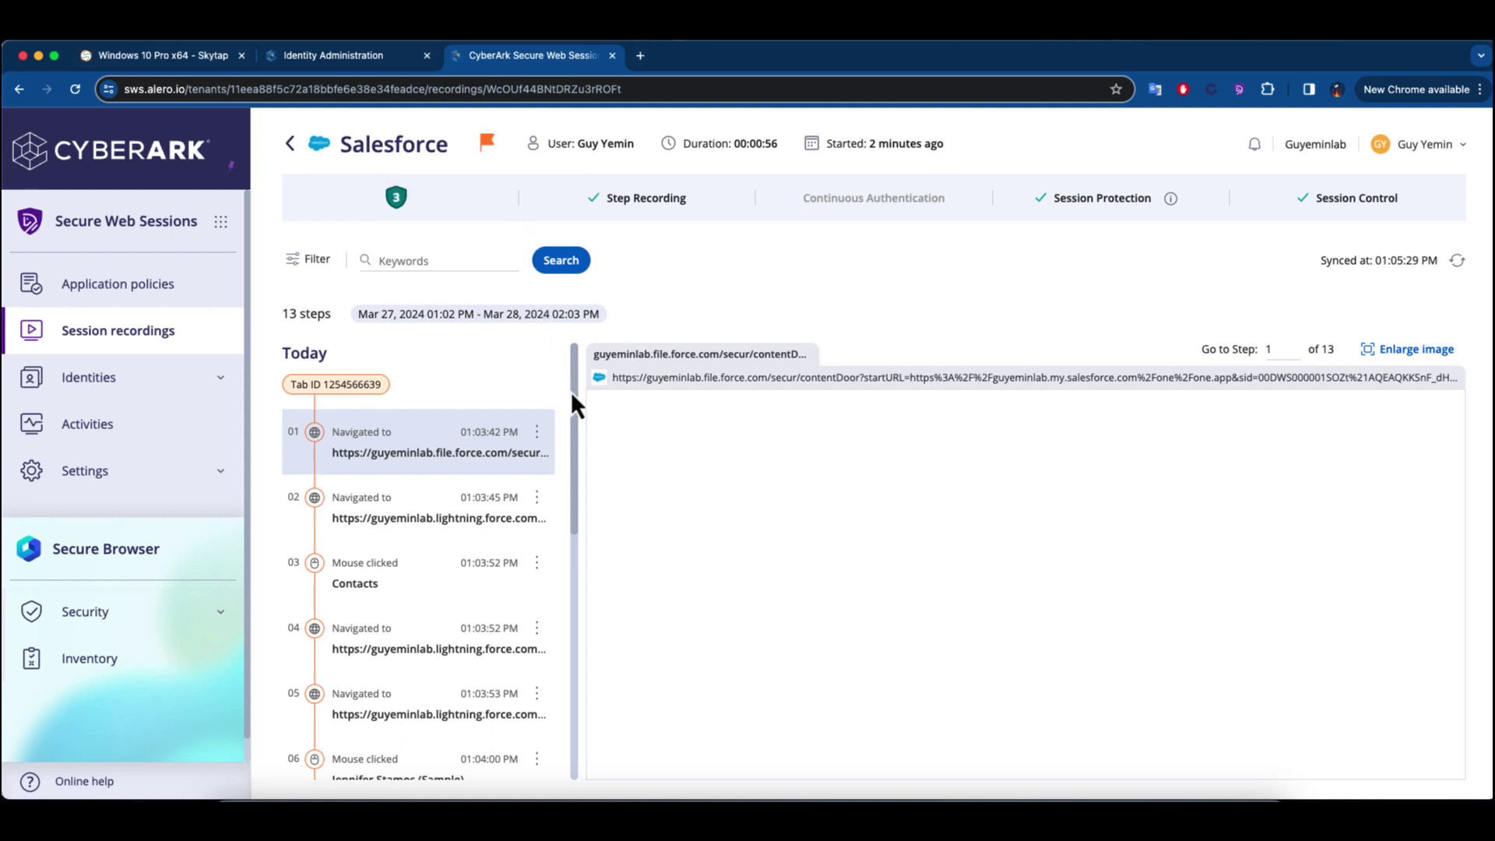
{"action": "left_click_drag", "start_coordinate": [571, 391], "coordinate": [572, 496]}
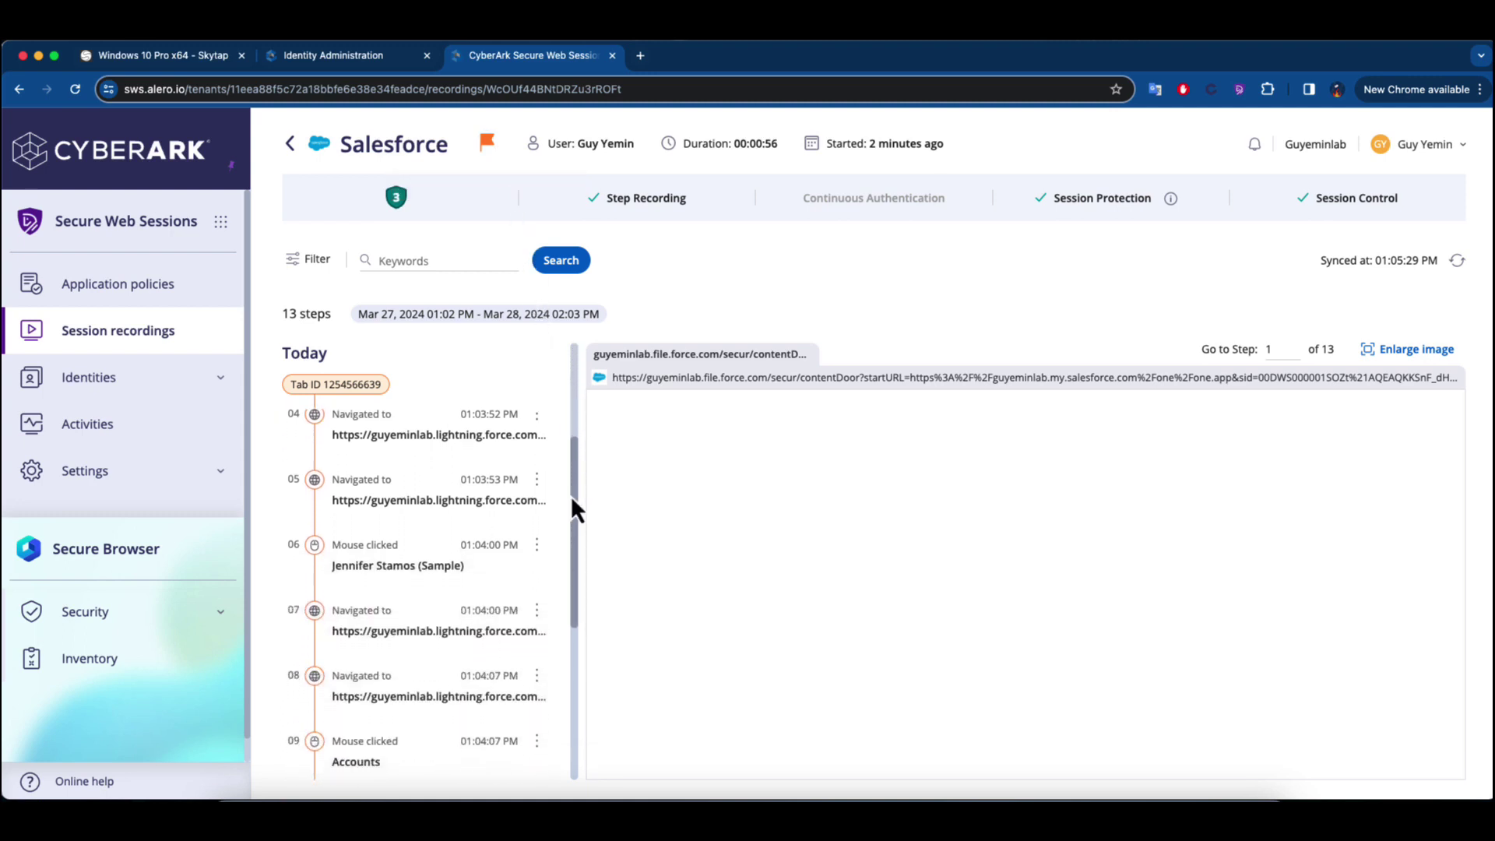
{"action": "left_click", "coordinate": [463, 582]}
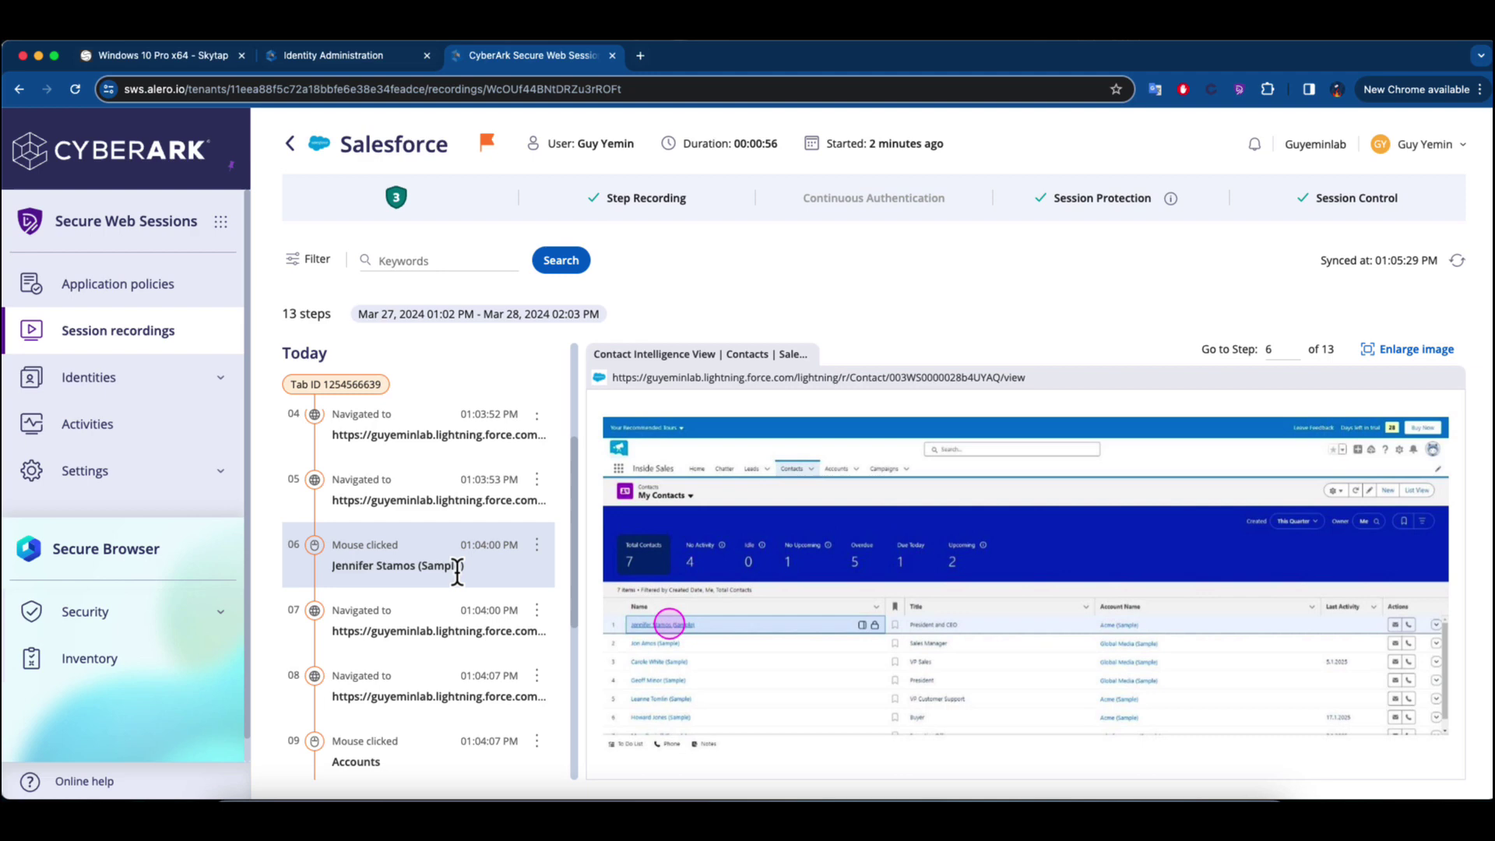
{"action": "left_click", "coordinate": [440, 750]}
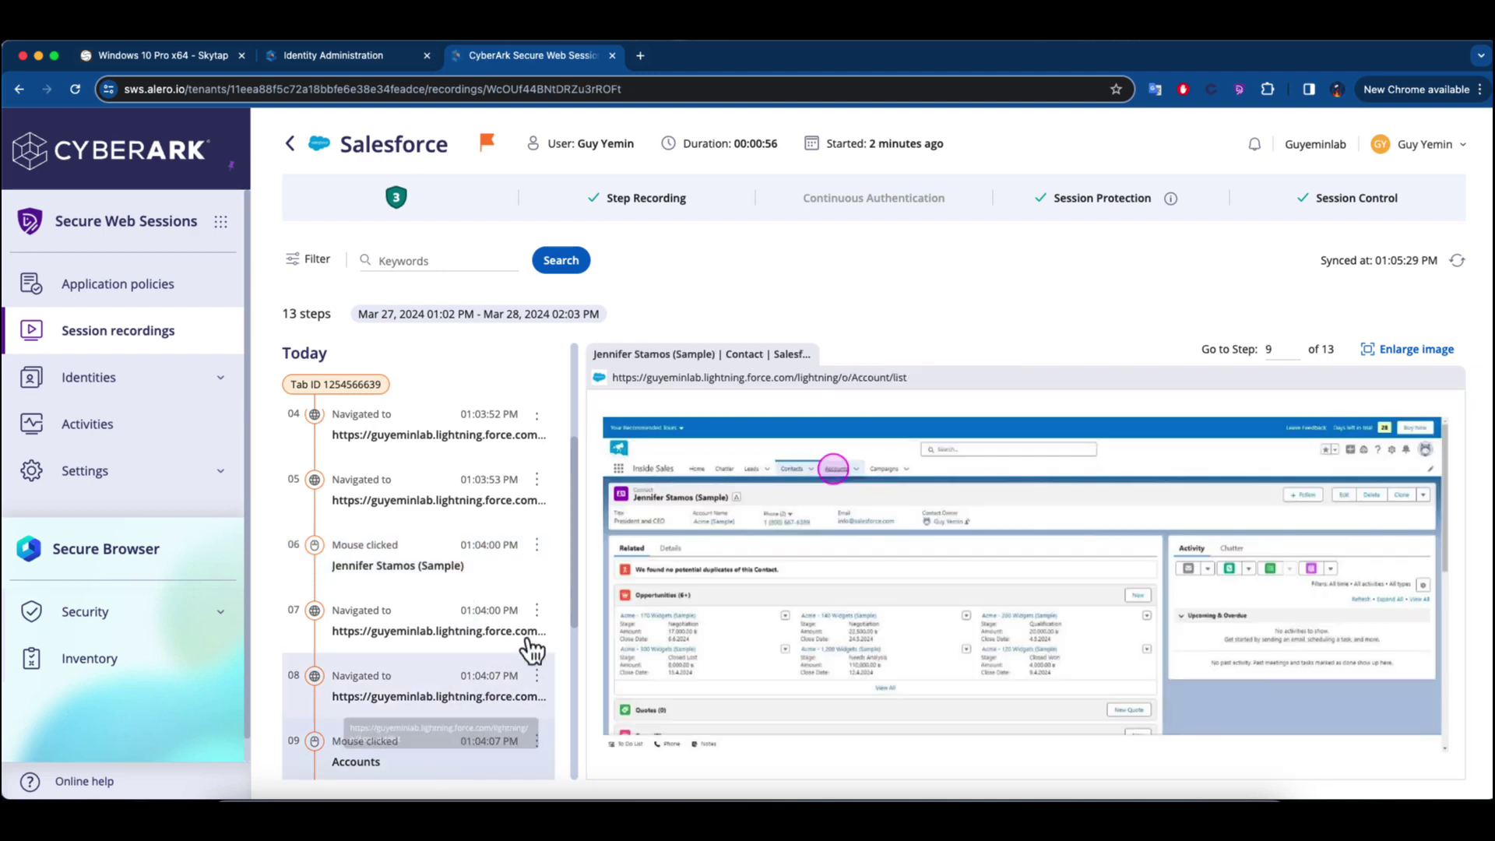
{"action": "left_click_drag", "start_coordinate": [577, 601], "coordinate": [573, 740]}
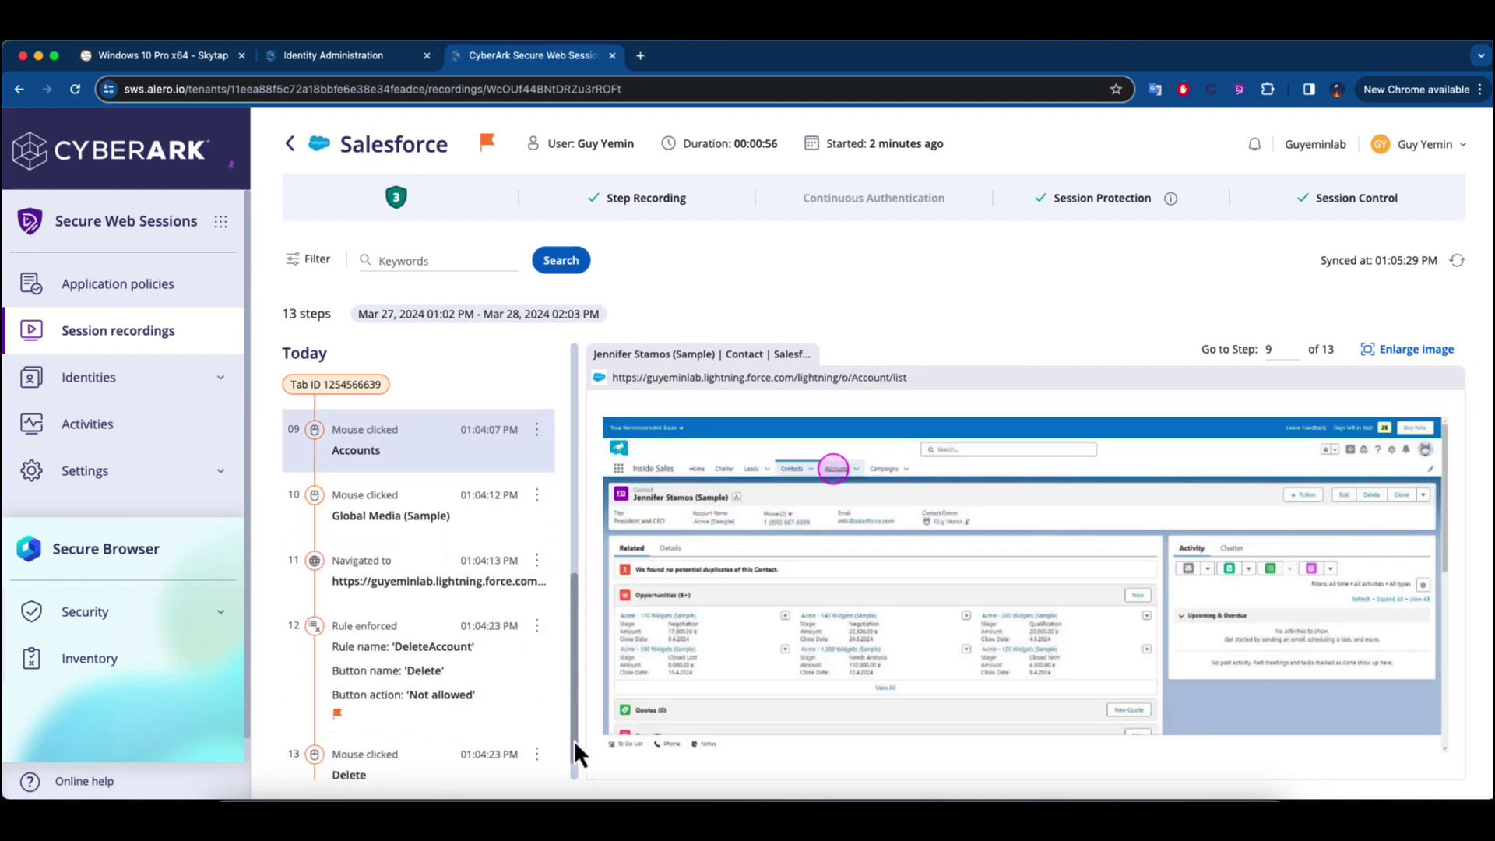
{"action": "left_click", "coordinate": [422, 711]}
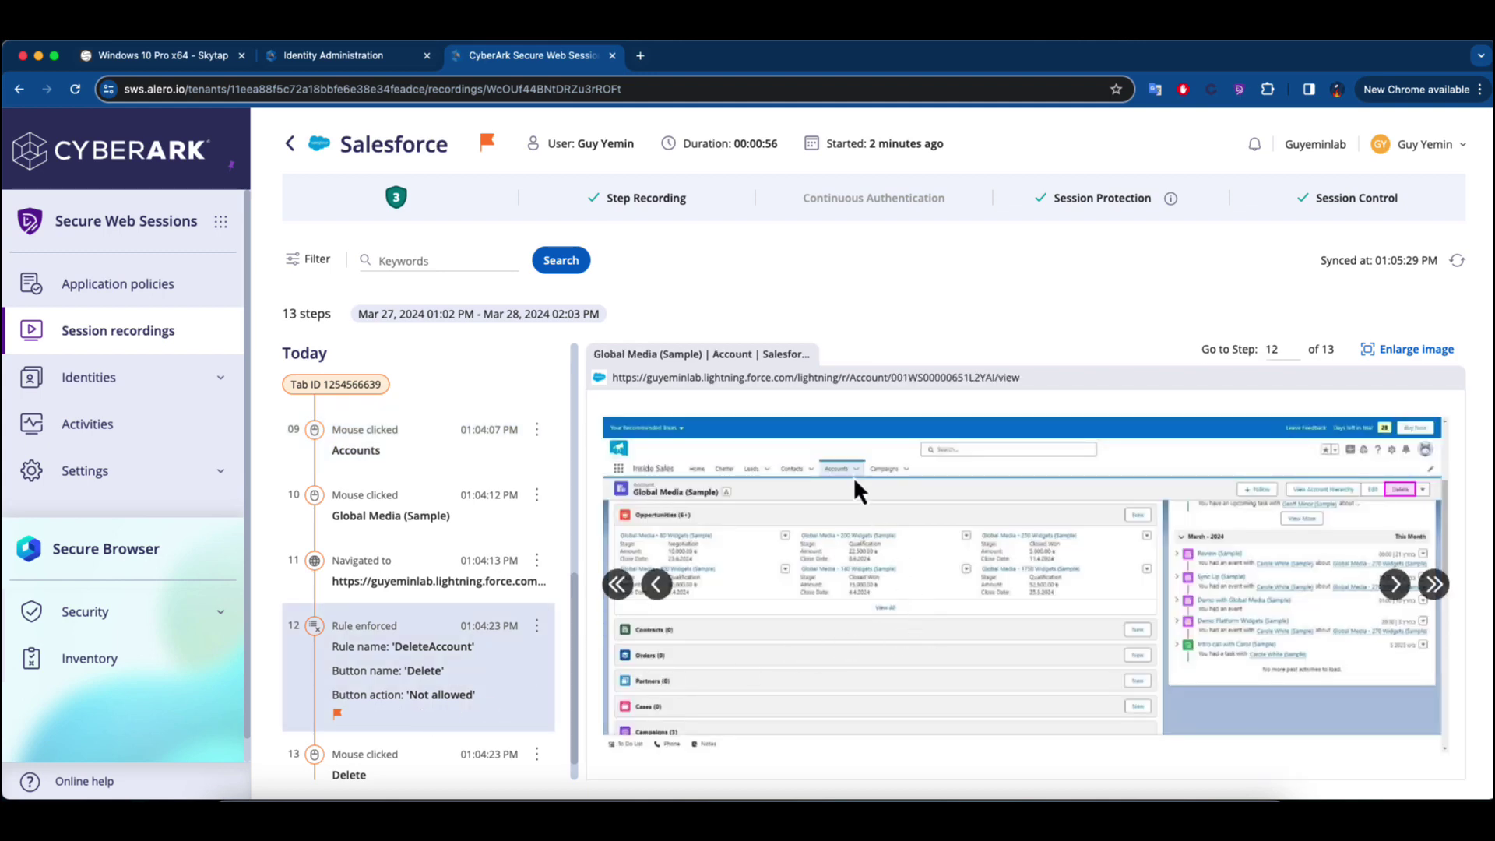
- Close the Secure Web Sessions tab, then the VM's Salesforce tab and its Chrome window
{"action": "left_click", "coordinate": [613, 63]}
{"action": "left_click", "coordinate": [203, 68]}
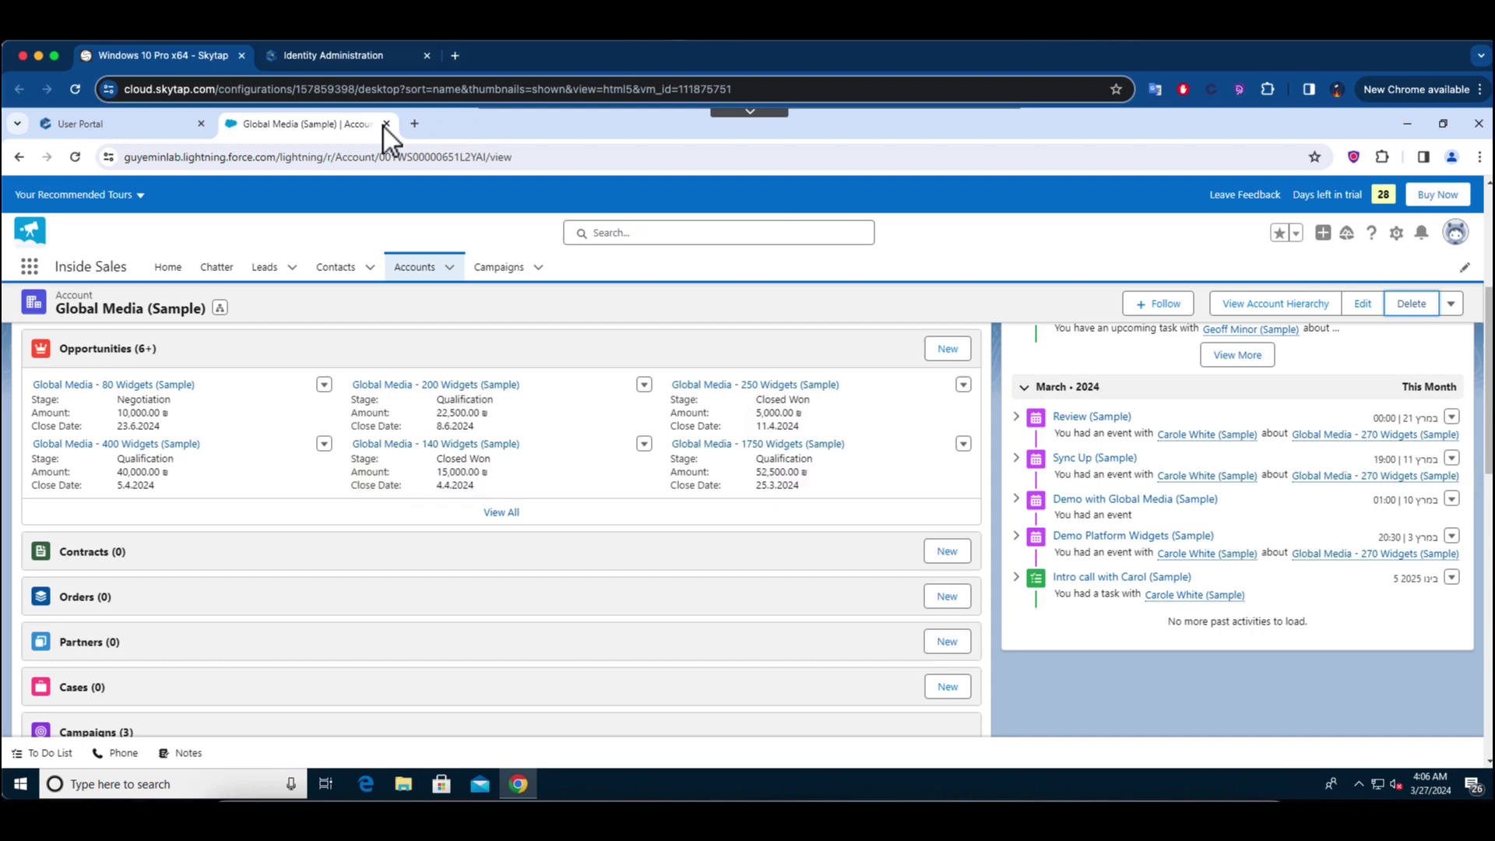
{"action": "left_click", "coordinate": [385, 124]}
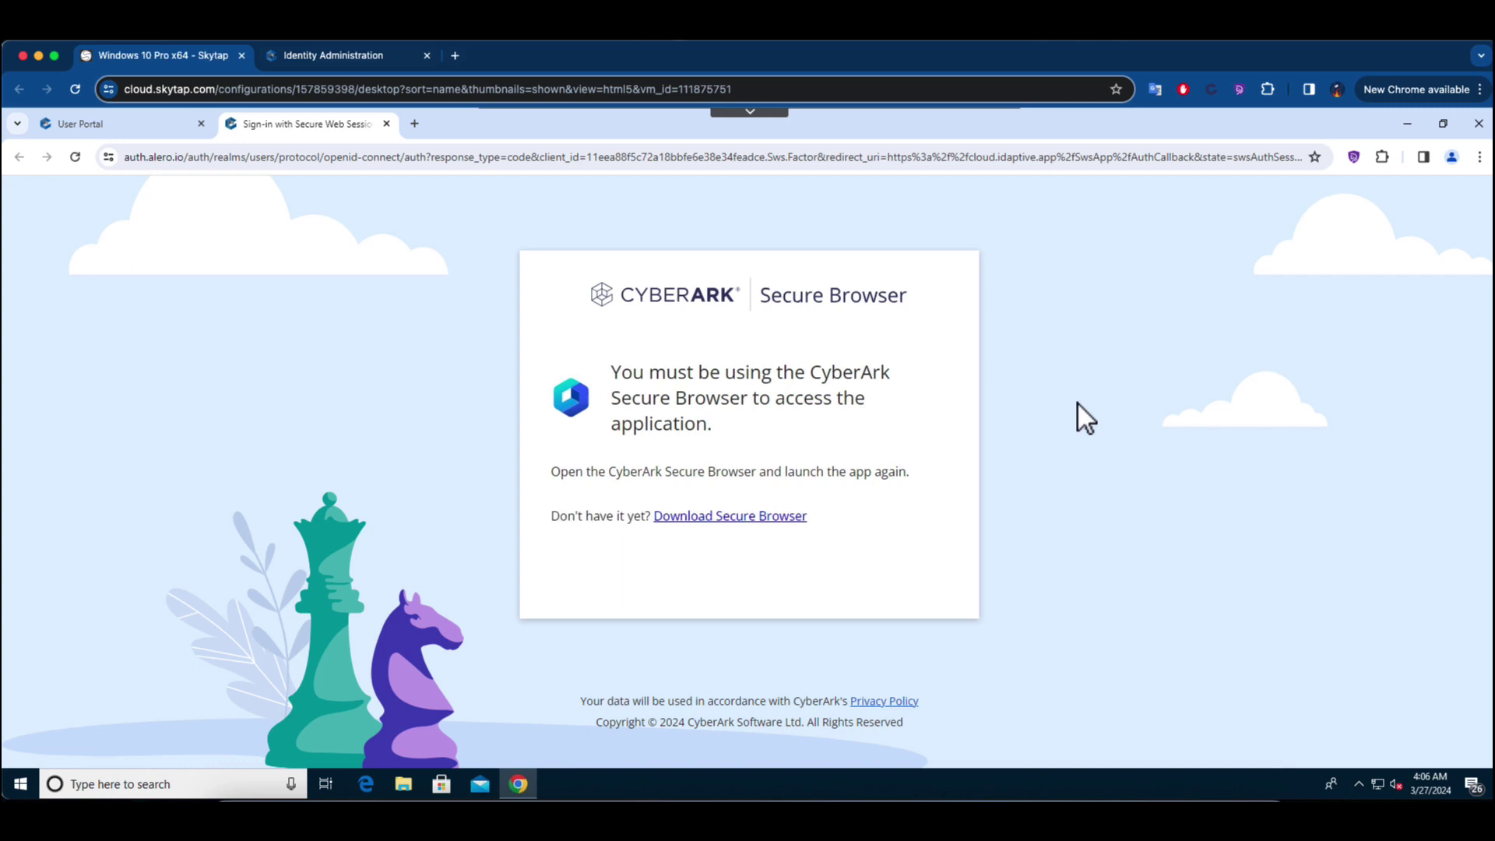
{"action": "left_click", "coordinate": [1478, 124]}
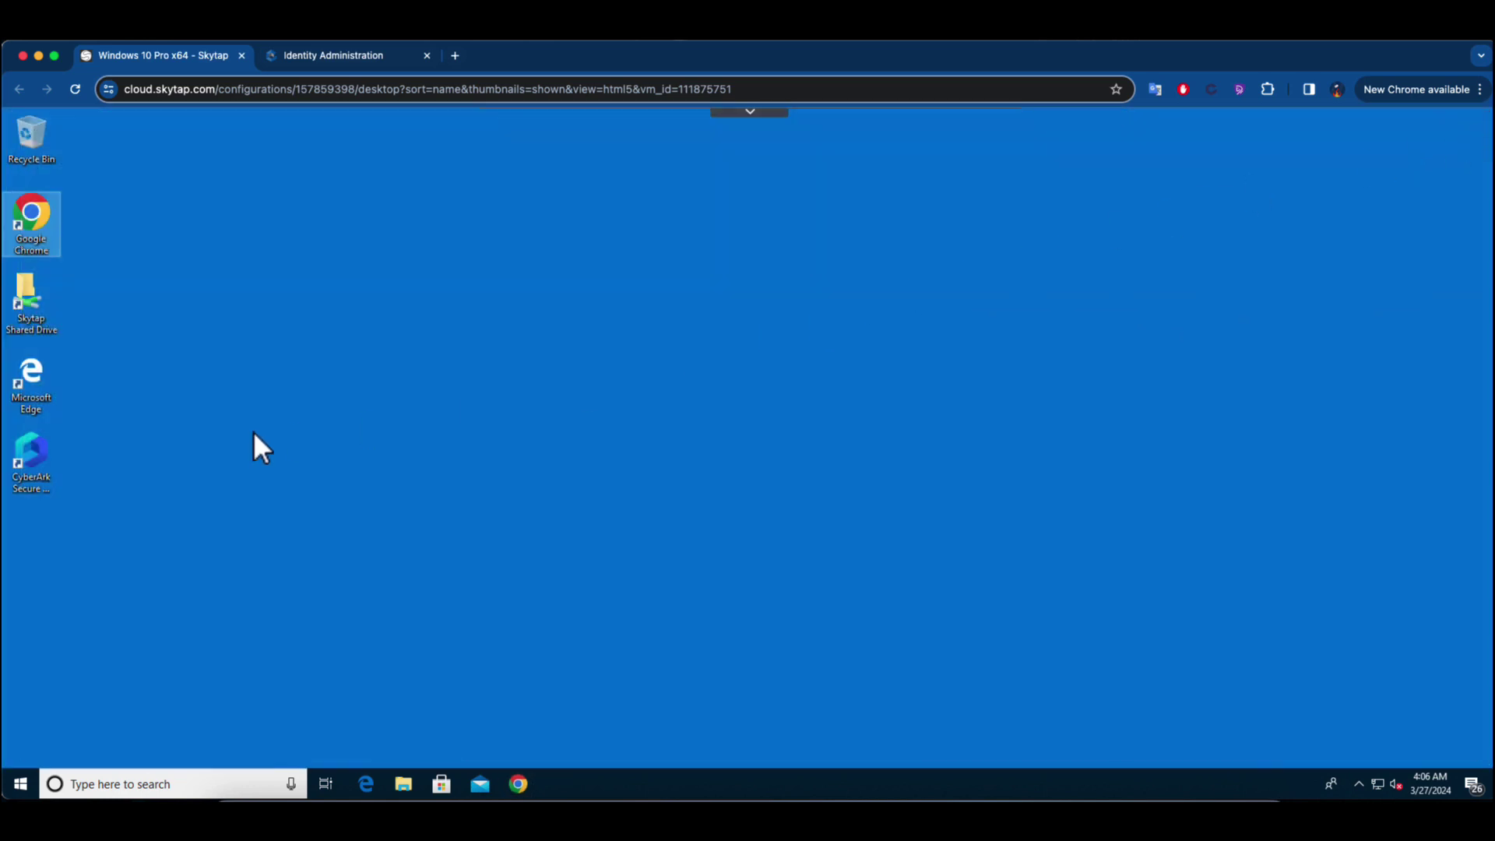
- Start CyberArk Secure Browser and launch CyberArk EPM from the Productivity Pane
{"action": "left_click", "coordinate": [28, 459]}
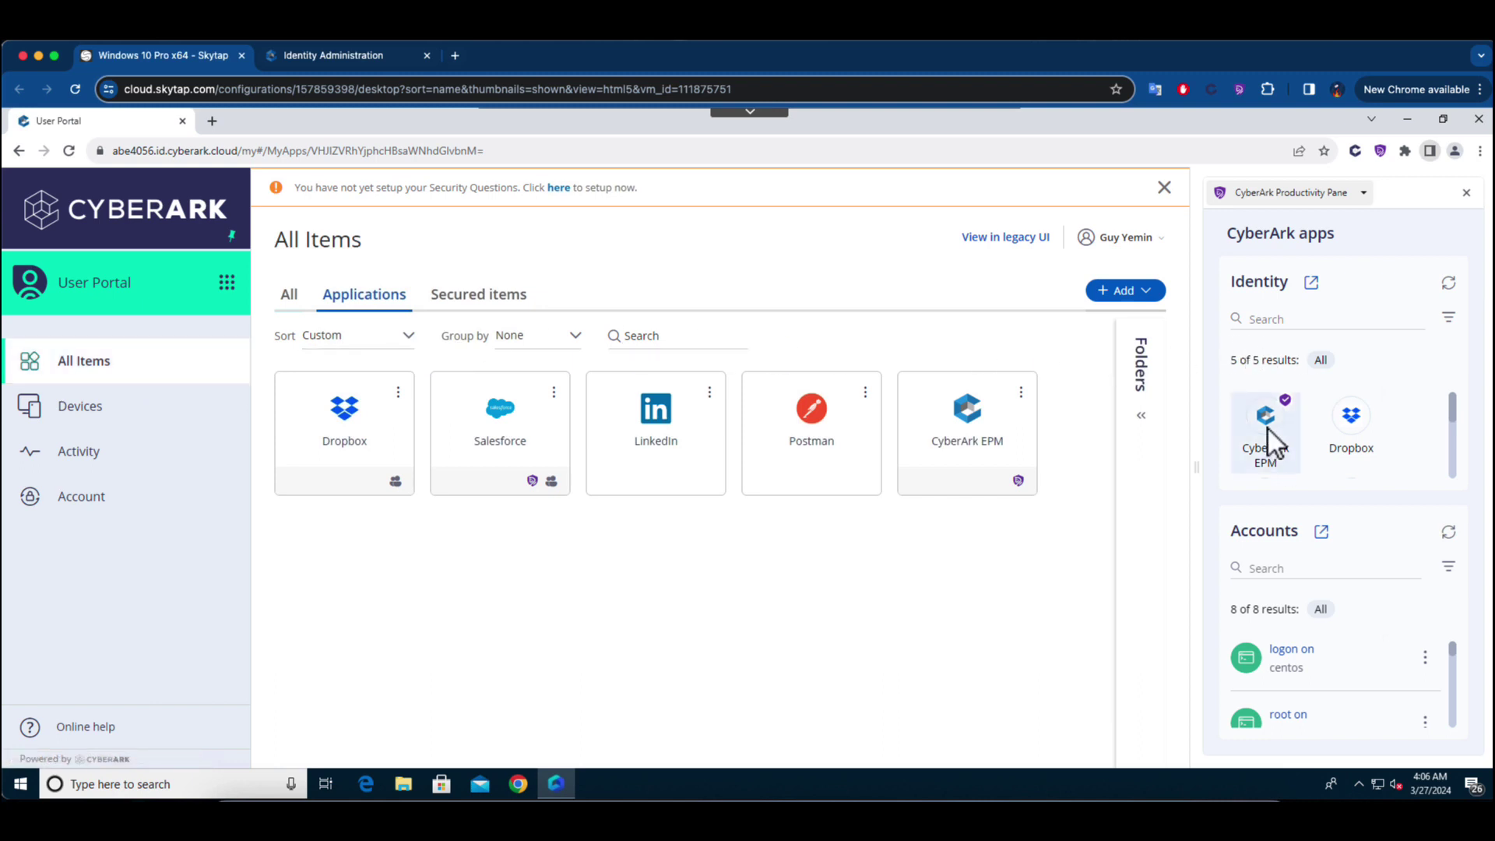
{"action": "left_click", "coordinate": [1268, 429]}
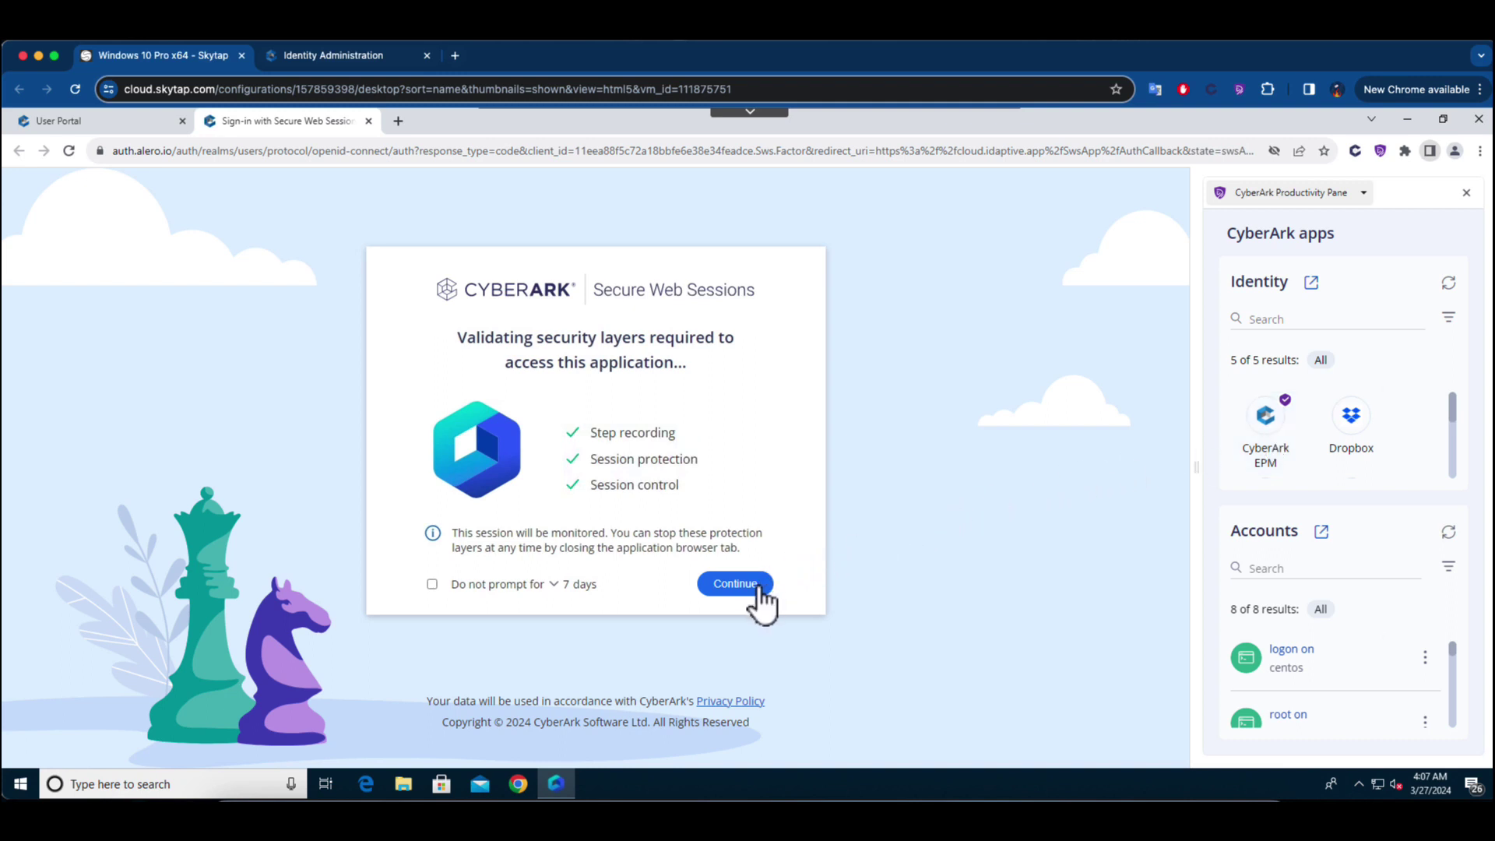
- Continue into EPM, select the Set to list its four policies, then close the EPM tab
{"action": "left_click", "coordinate": [735, 585]}
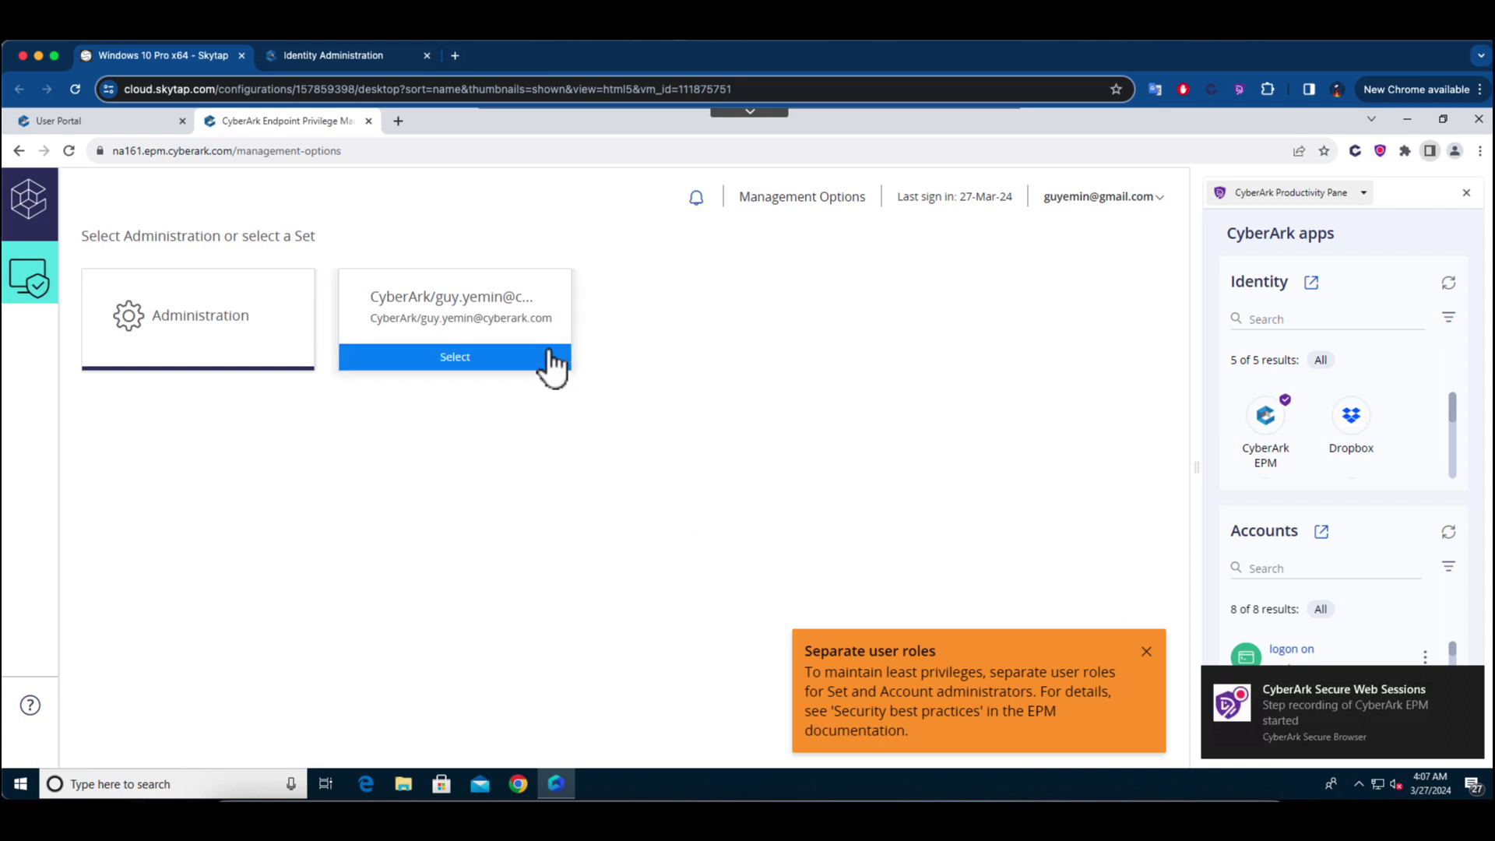
{"action": "left_click", "coordinate": [549, 355]}
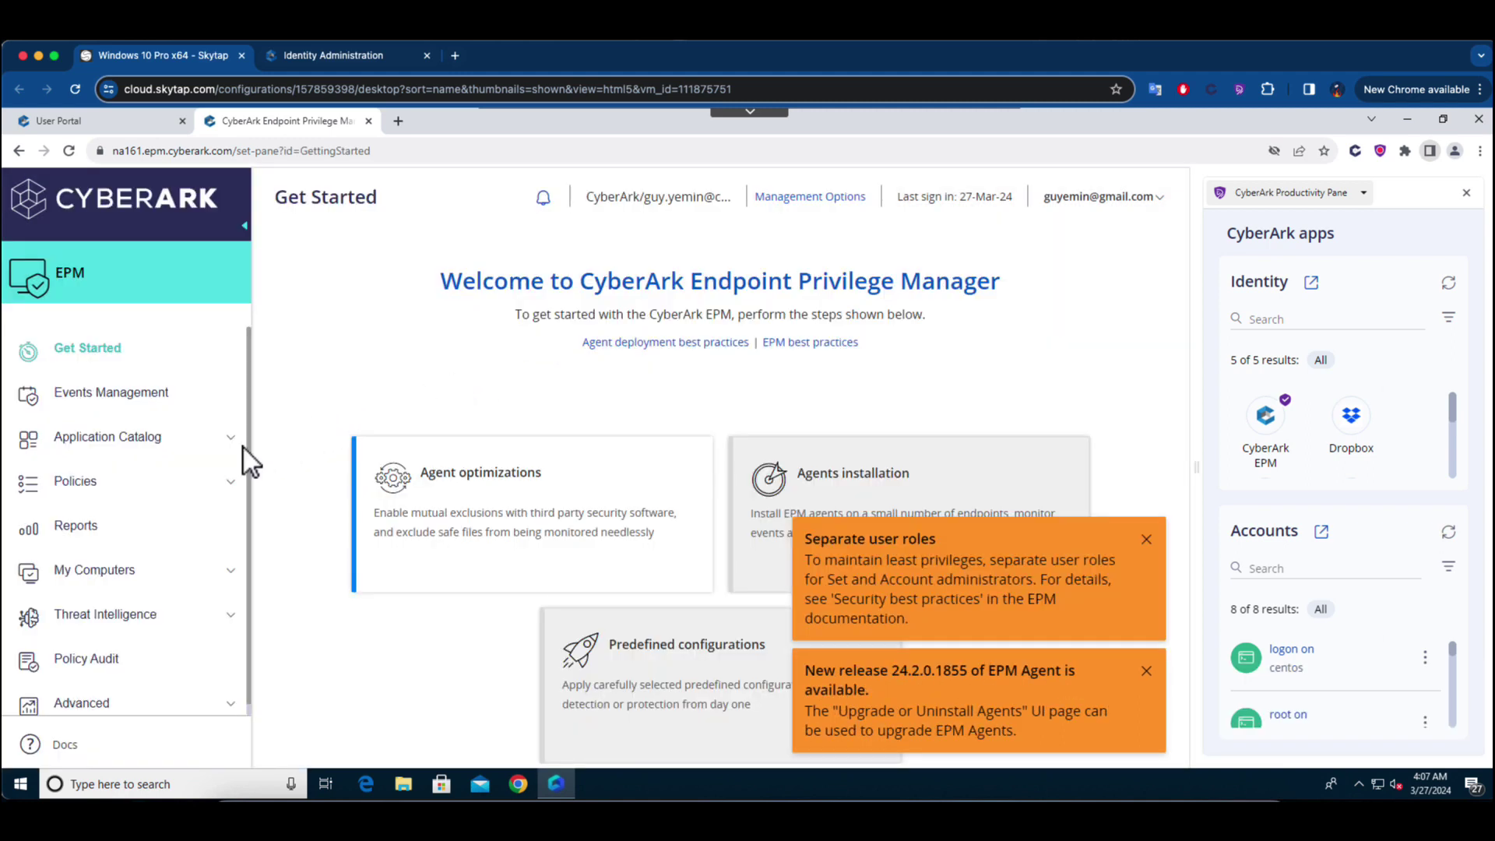
{"action": "left_click", "coordinate": [110, 491]}
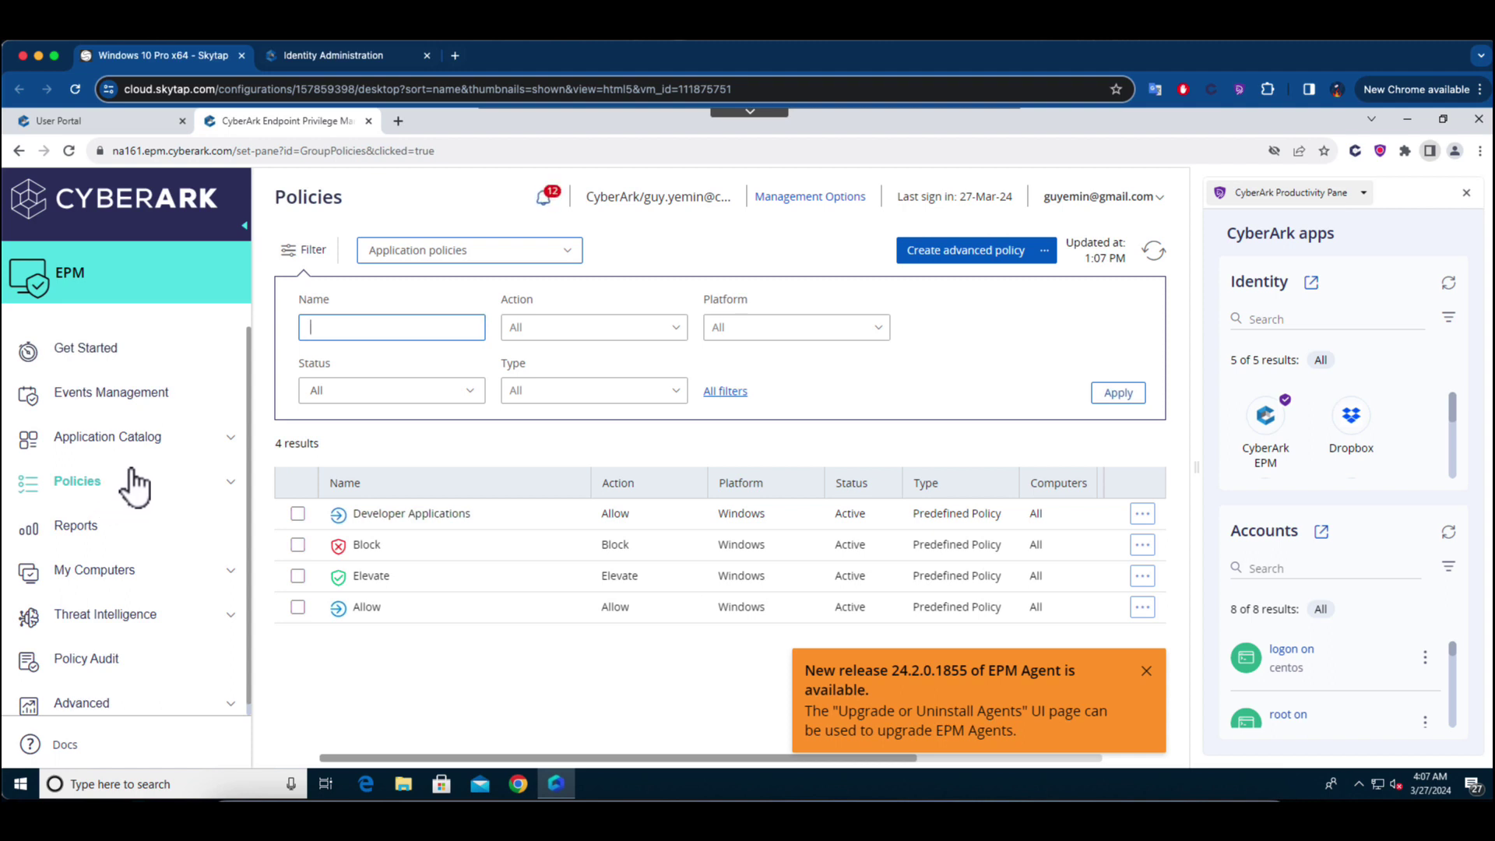
{"action": "left_click", "coordinate": [369, 121]}
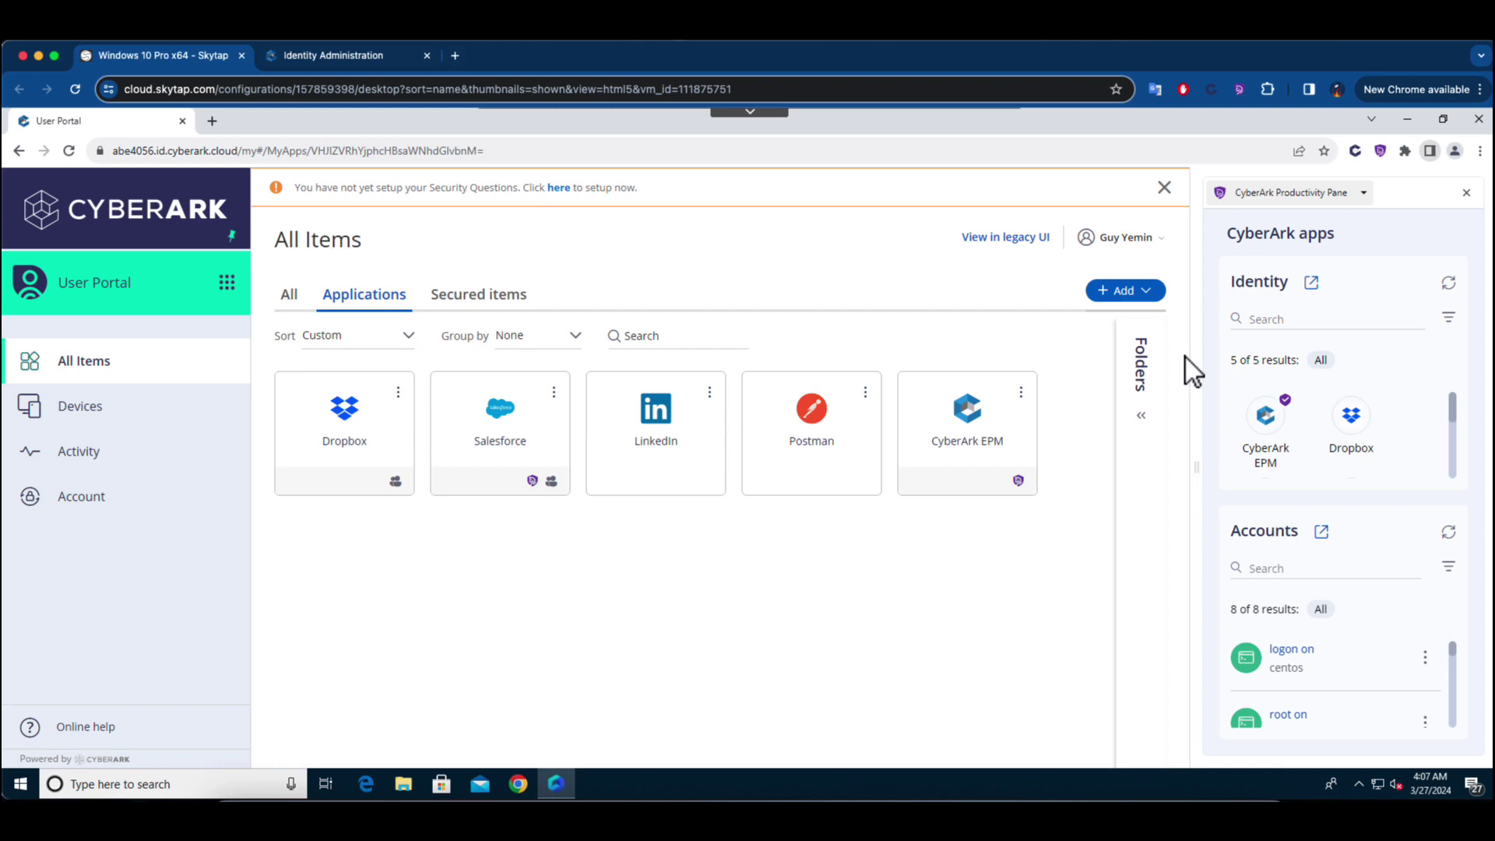
- Search the Accounts pane for x_admin and set up its Connect to remote machine dc1 (History)
{"action": "scroll", "coordinate": [1459, 422], "scroll_direction": "down", "scroll_amount": 1}
{"action": "scroll", "coordinate": [1459, 427], "scroll_direction": "down", "scroll_amount": 1}
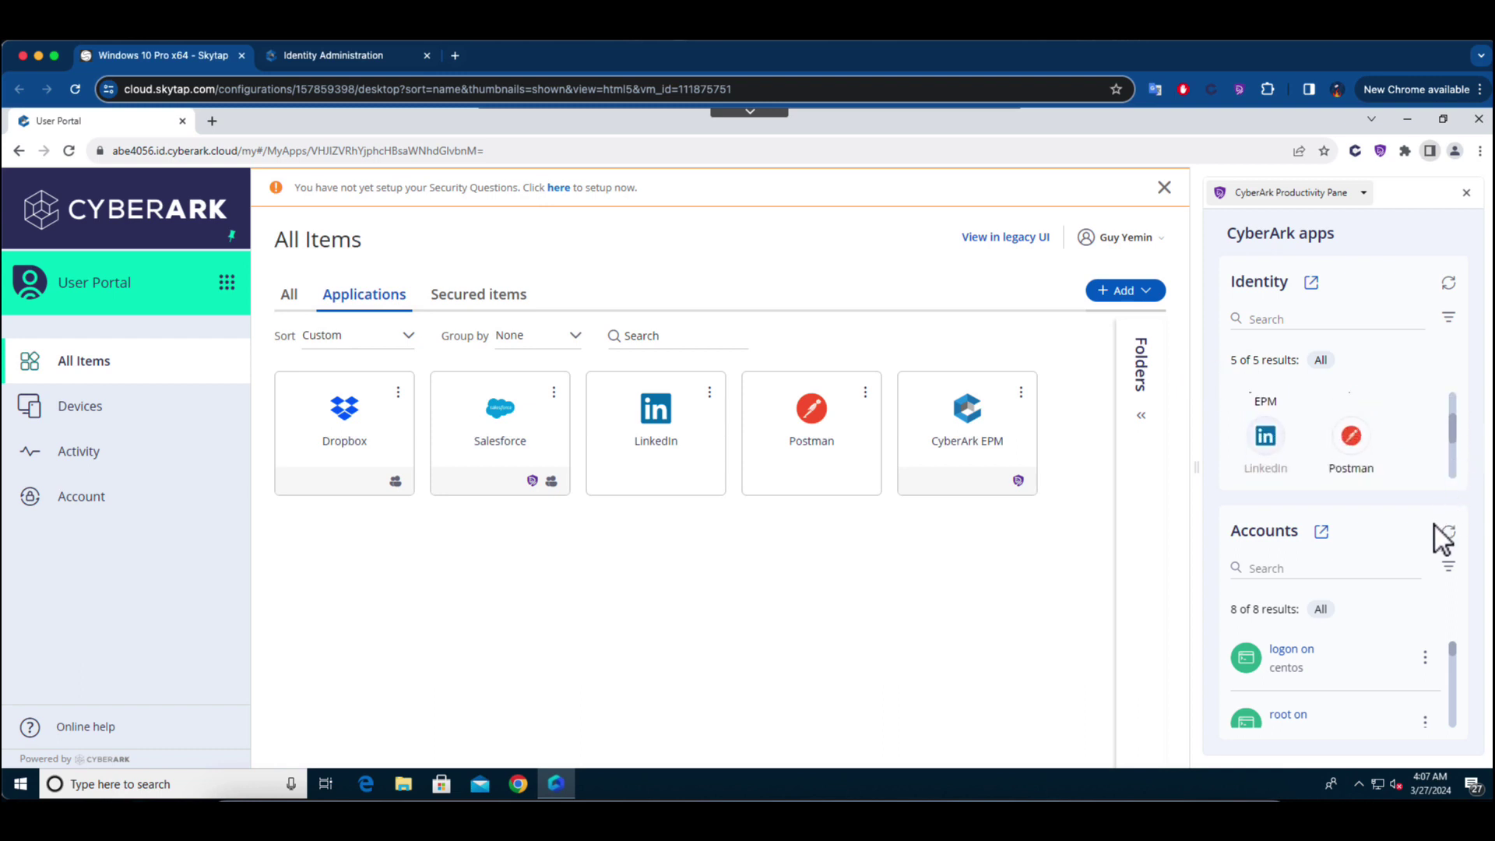
{"action": "left_click", "coordinate": [1400, 573]}
{"action": "key", "text": "BackSpace"}
{"action": "type", "text": "x_admin"}
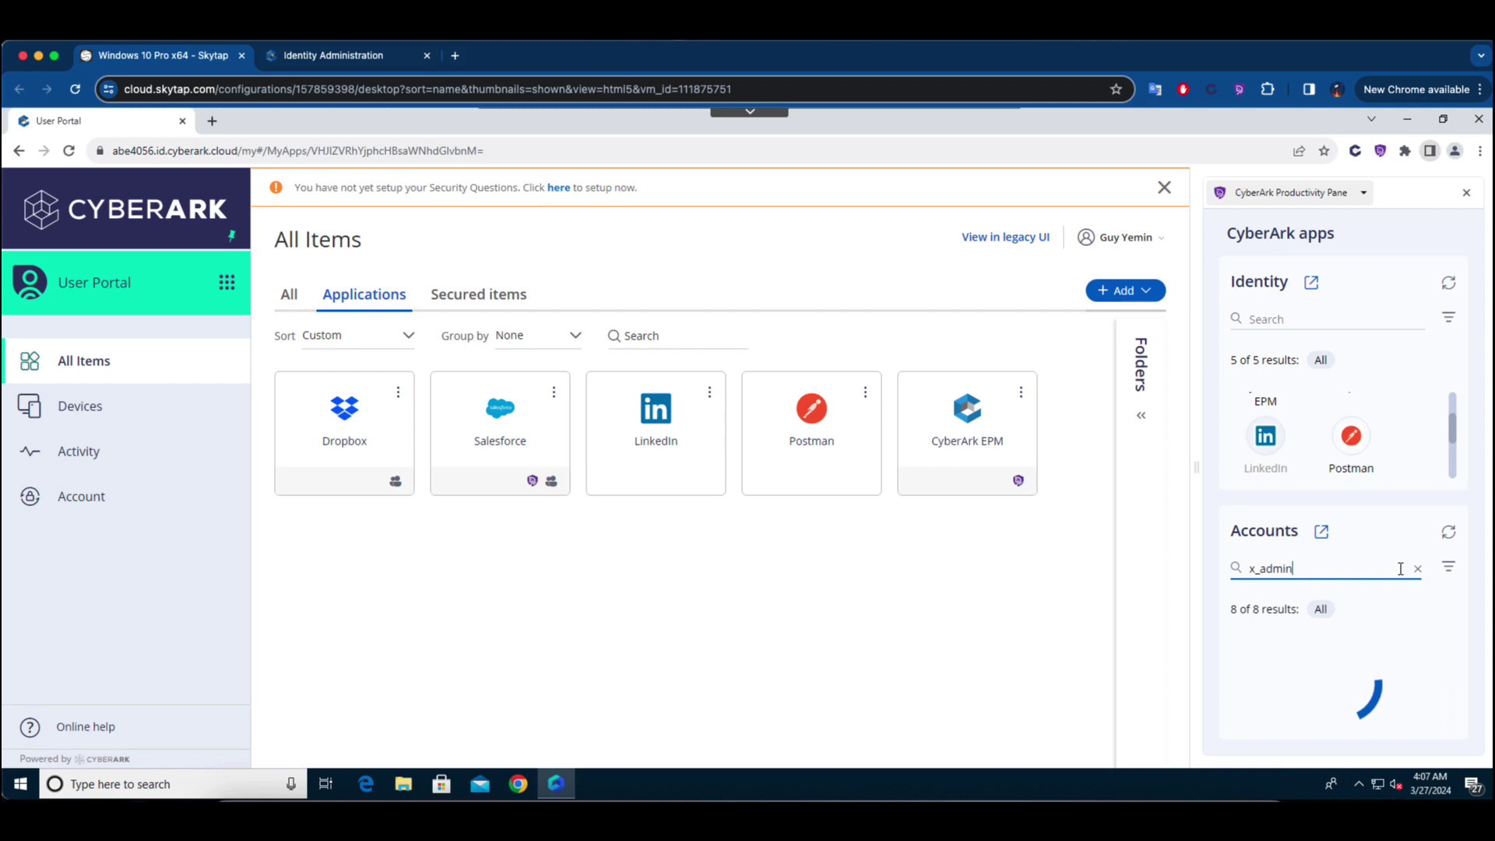
{"action": "left_click", "coordinate": [1440, 660]}
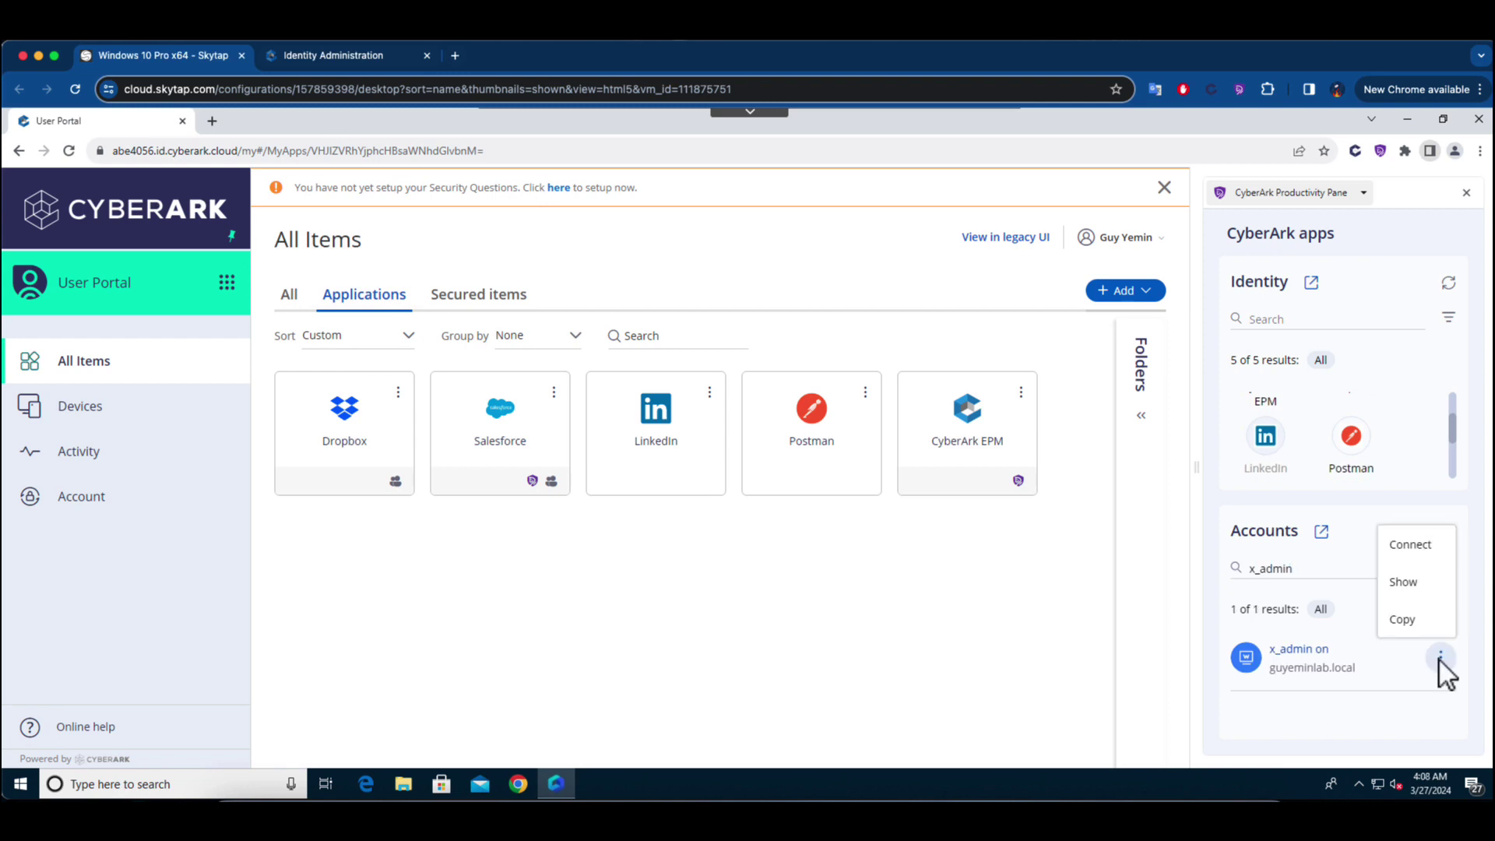
{"action": "left_click", "coordinate": [1436, 553]}
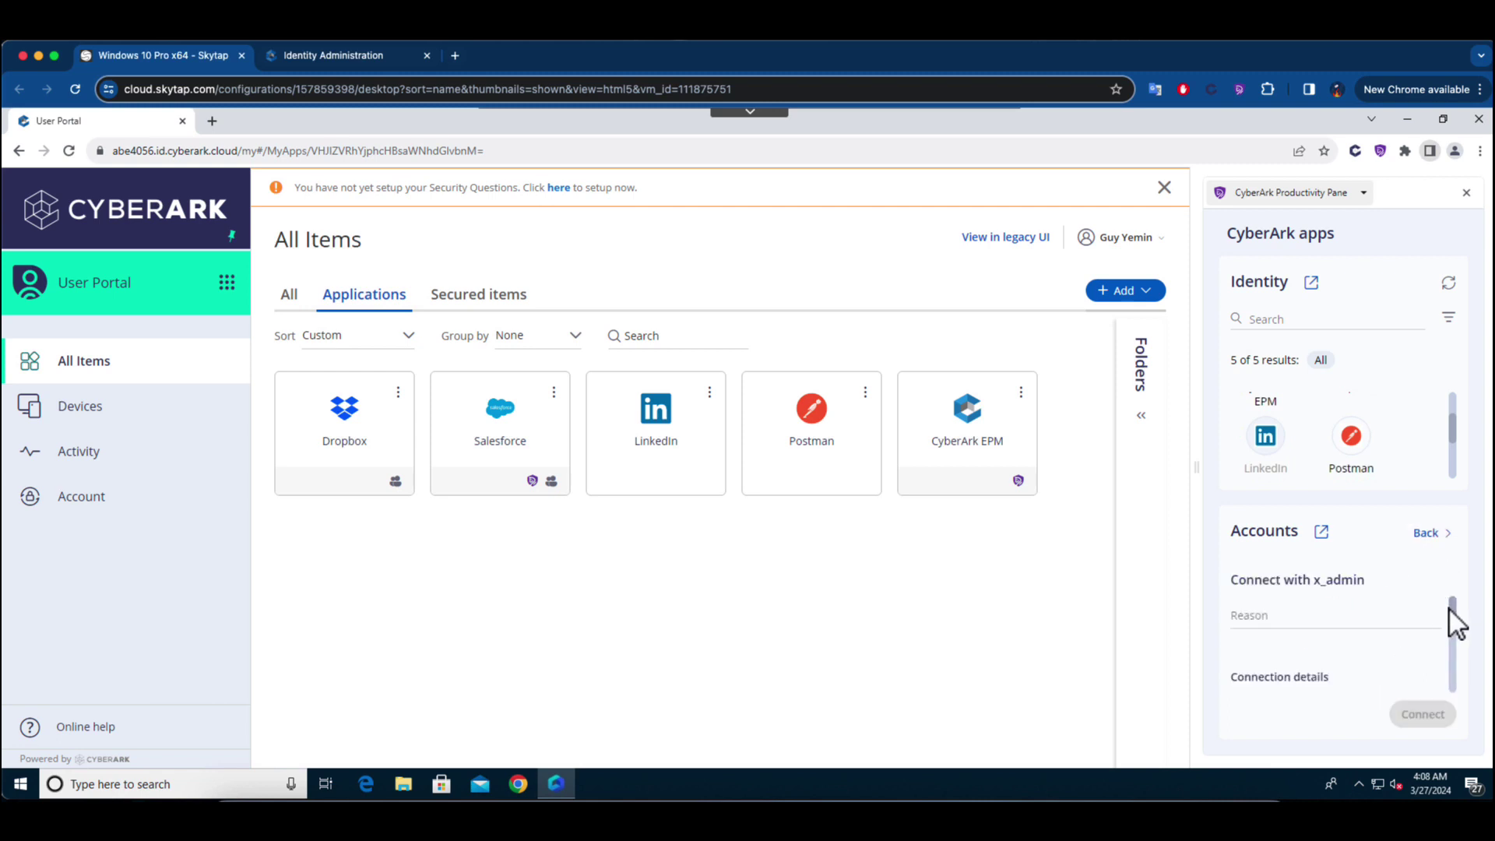
{"action": "left_click_drag", "start_coordinate": [1450, 610], "coordinate": [1457, 687]}
{"action": "left_click", "coordinate": [1359, 674]}
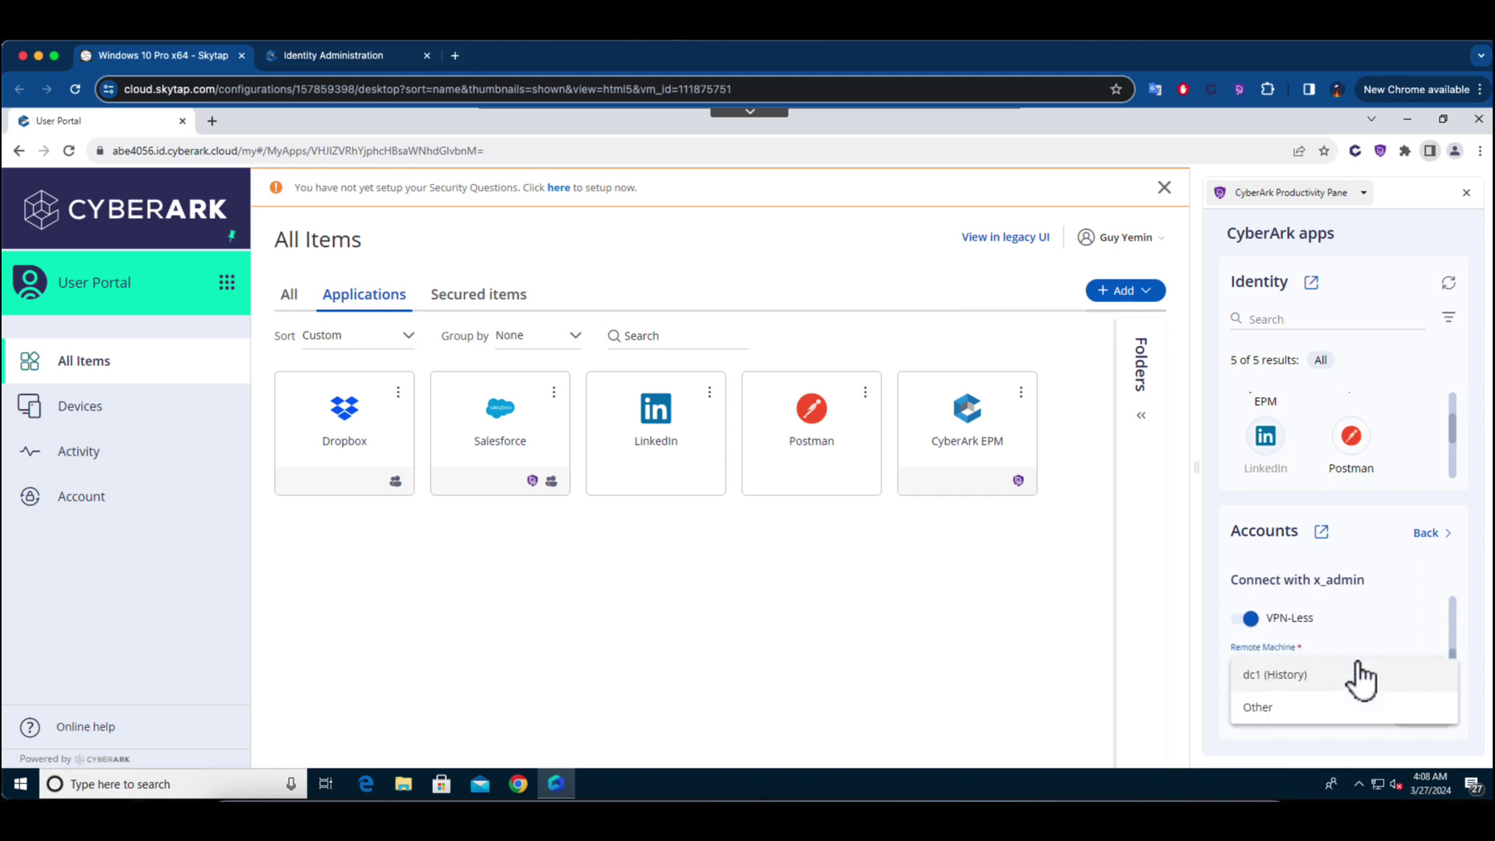
{"action": "left_click", "coordinate": [1359, 674]}
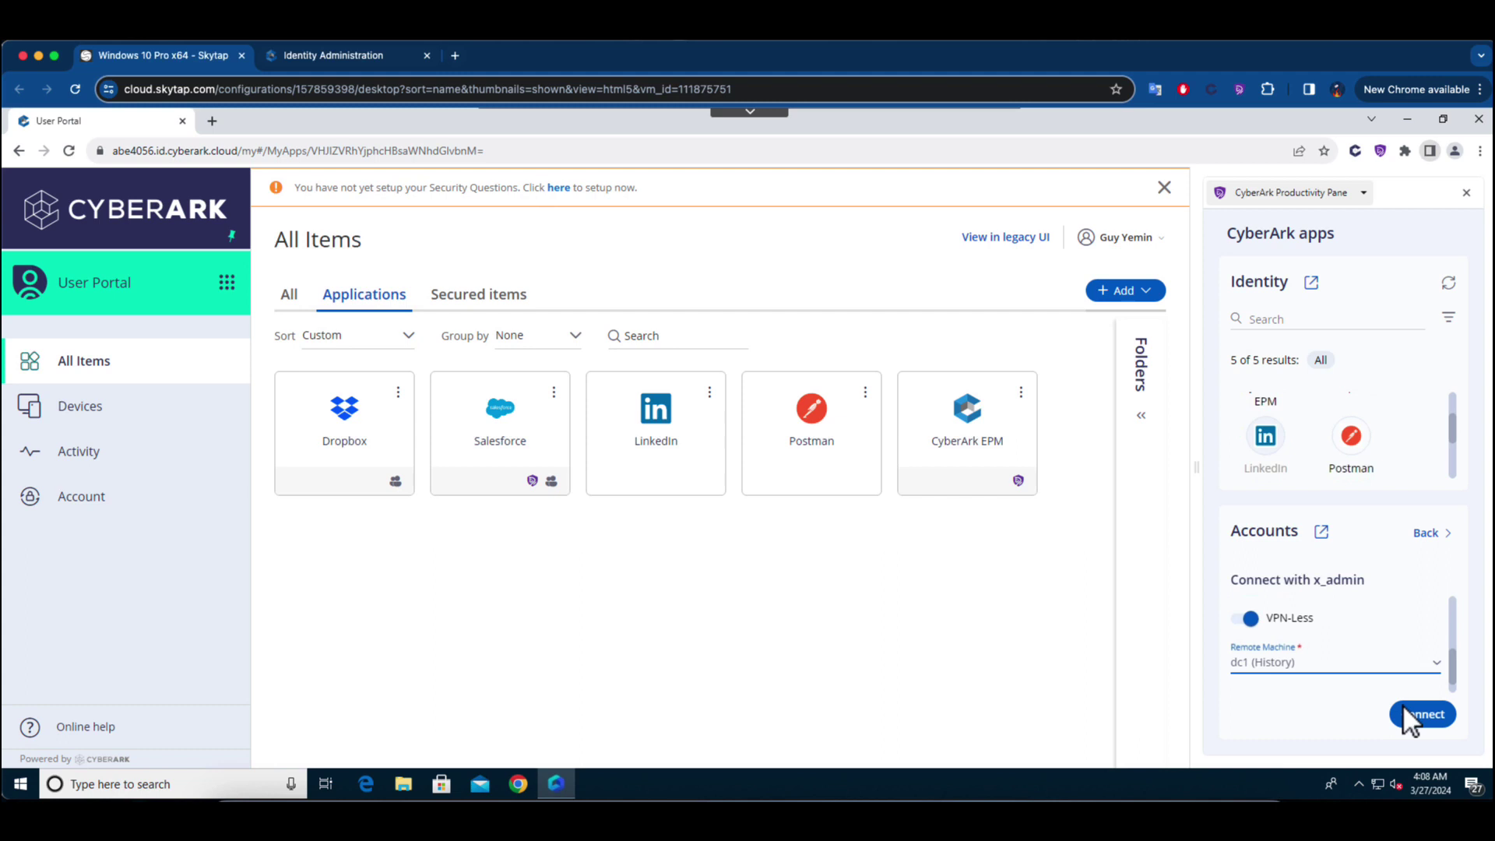
- Connect to dc1 as x_admin, browse C:\PerfLogs, then close the PSM-RDP session
{"action": "left_click", "coordinate": [1410, 716]}
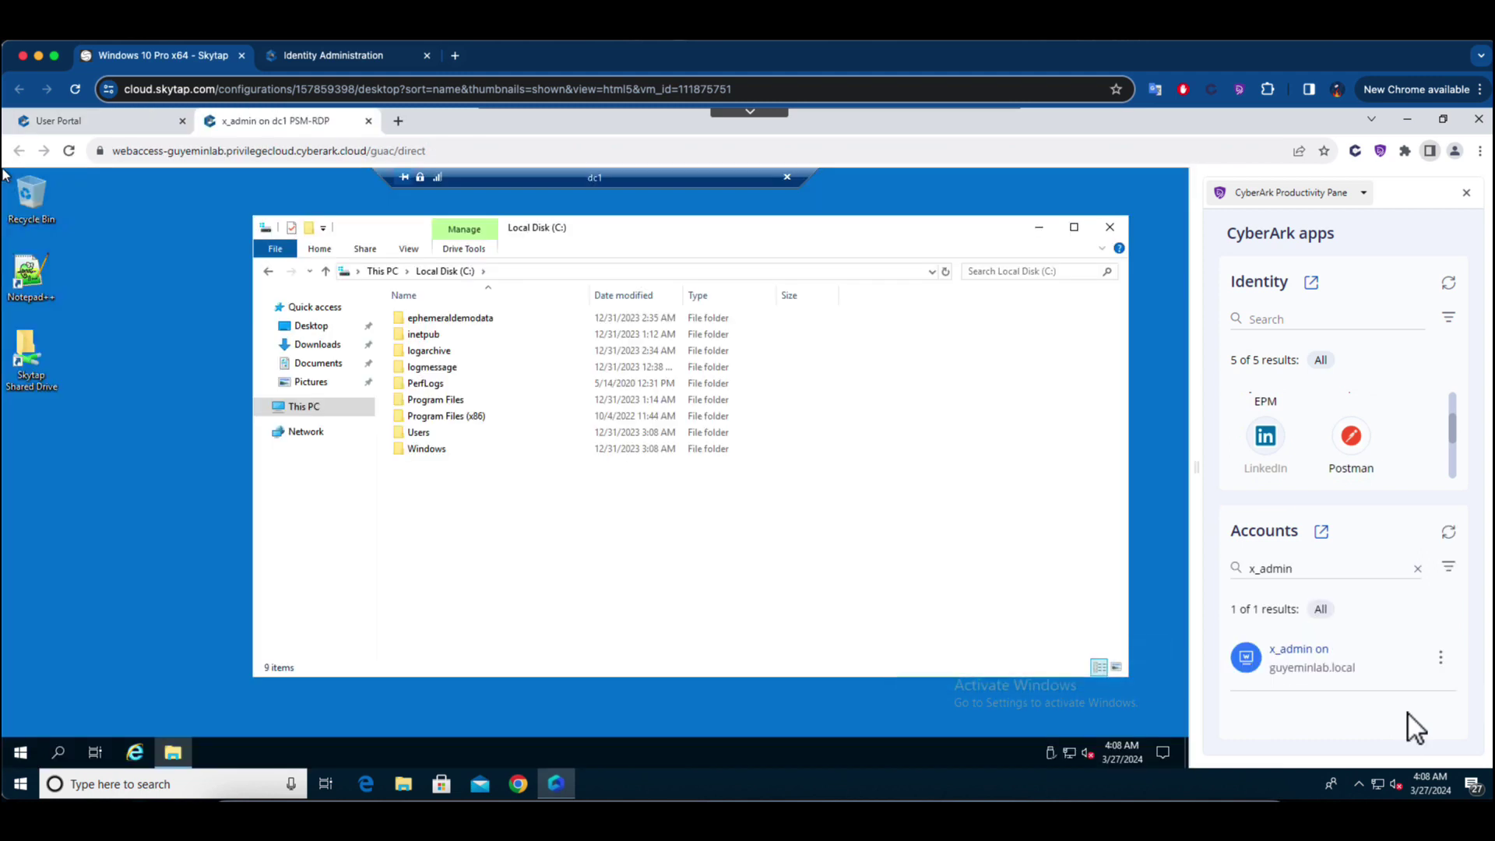
{"action": "double_click", "coordinate": [417, 384]}
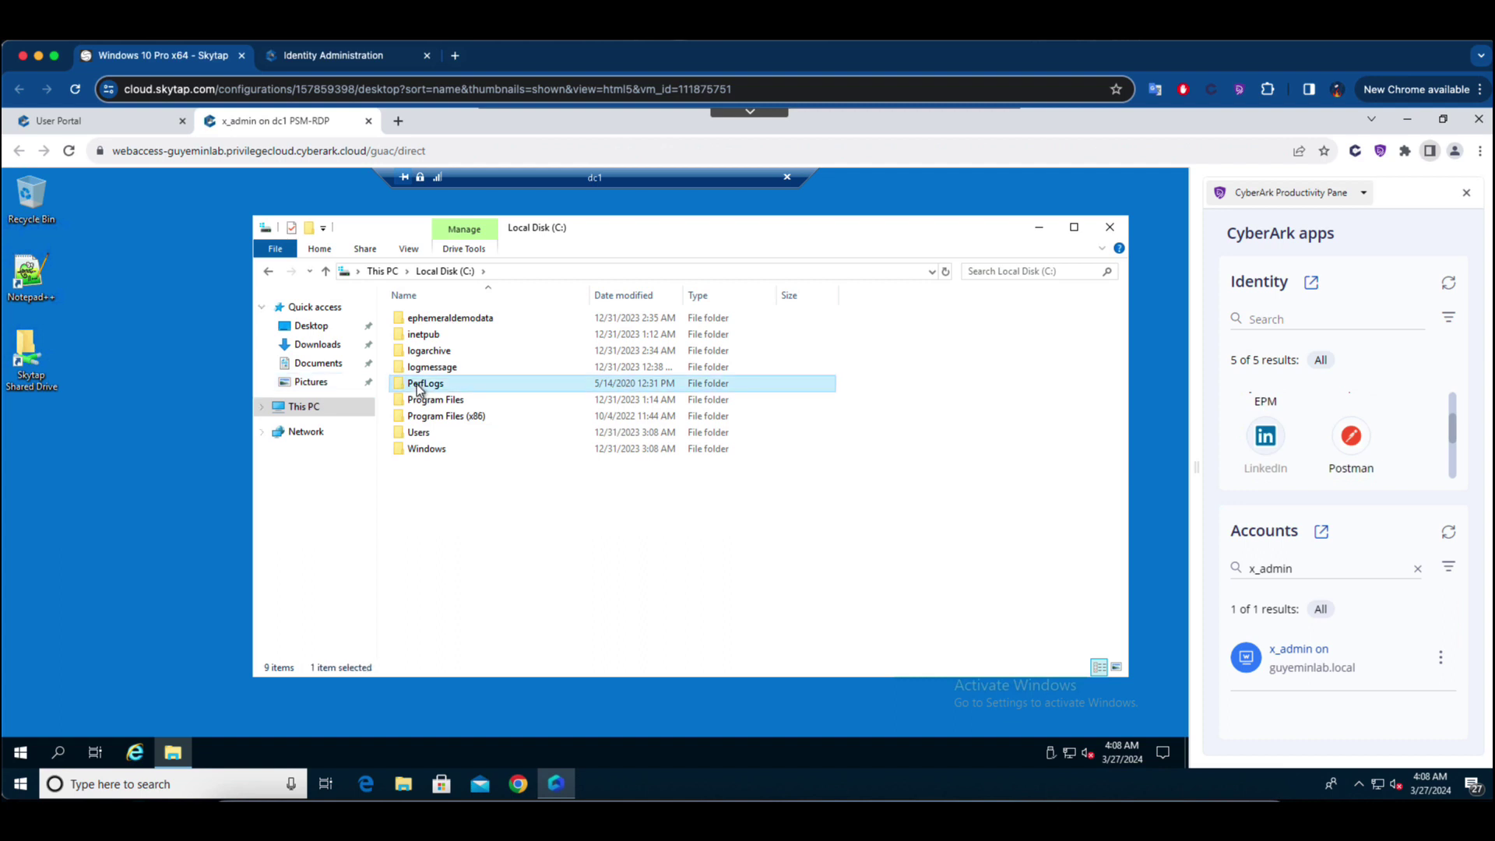
{"action": "left_click", "coordinate": [603, 481]}
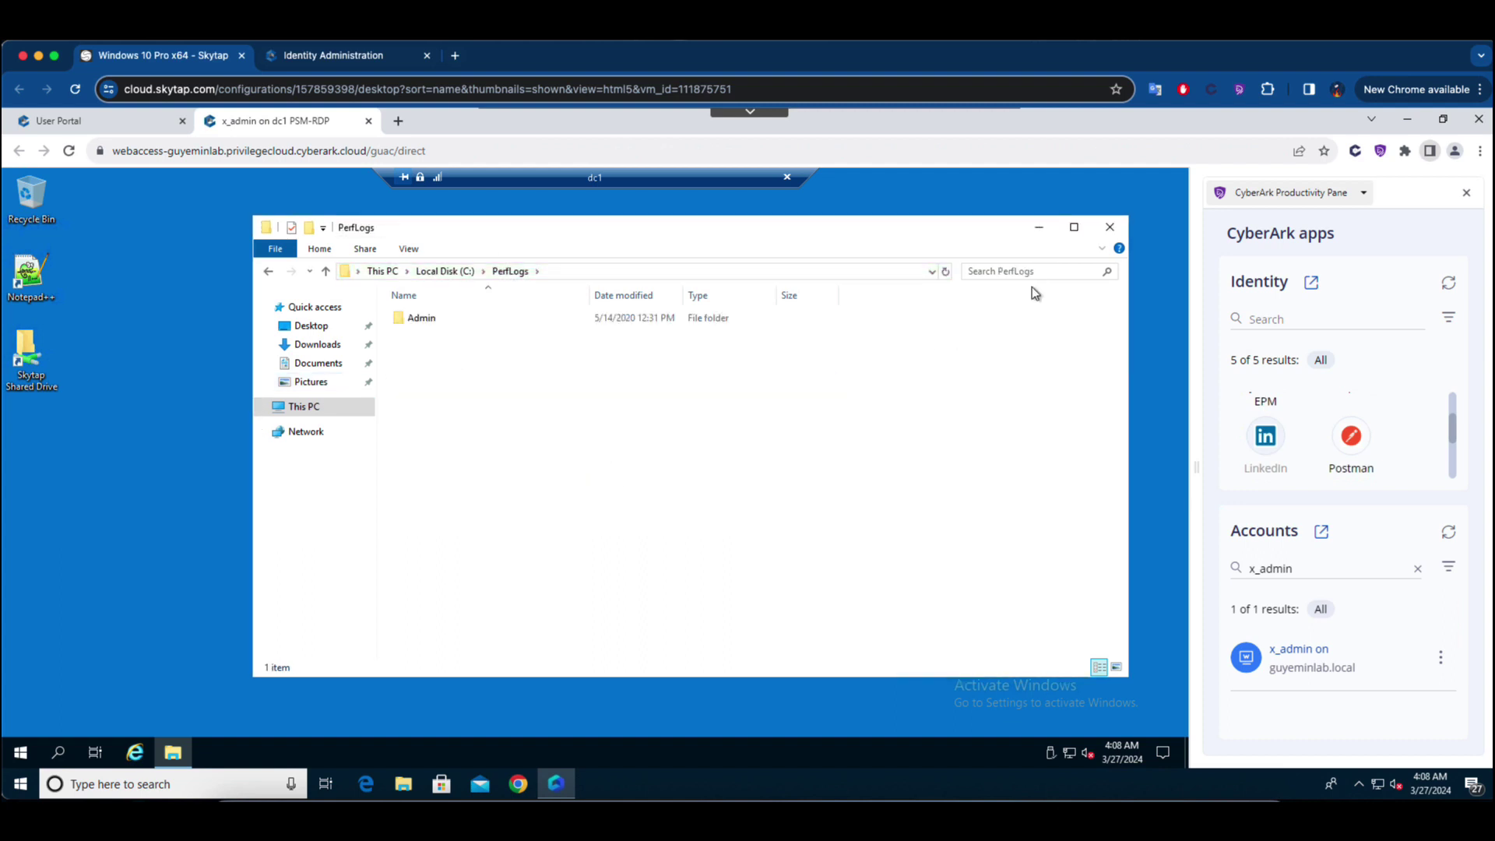
{"action": "left_click", "coordinate": [1113, 228]}
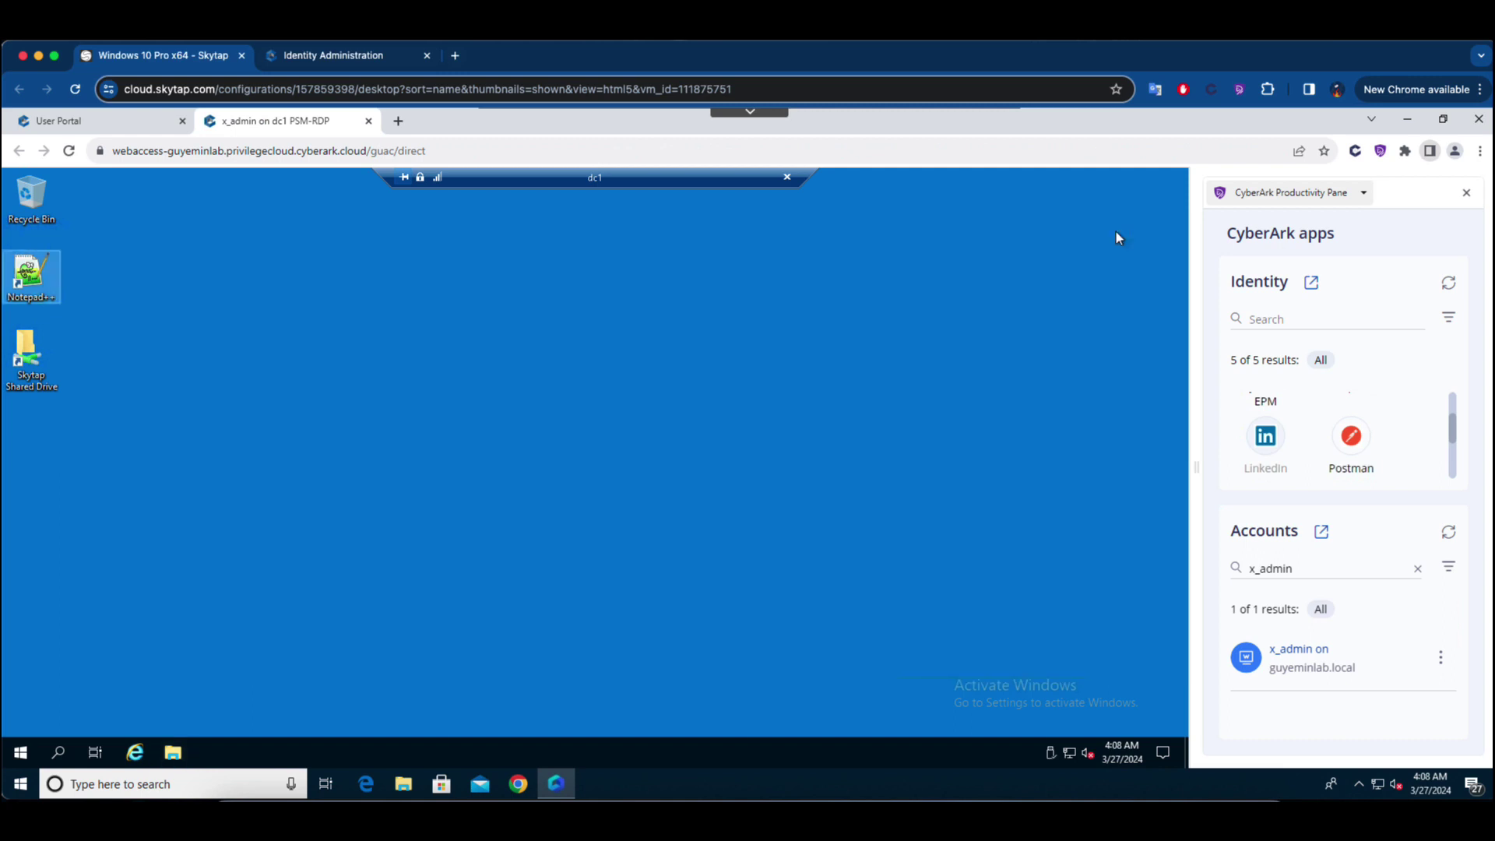
{"action": "left_click", "coordinate": [370, 123]}
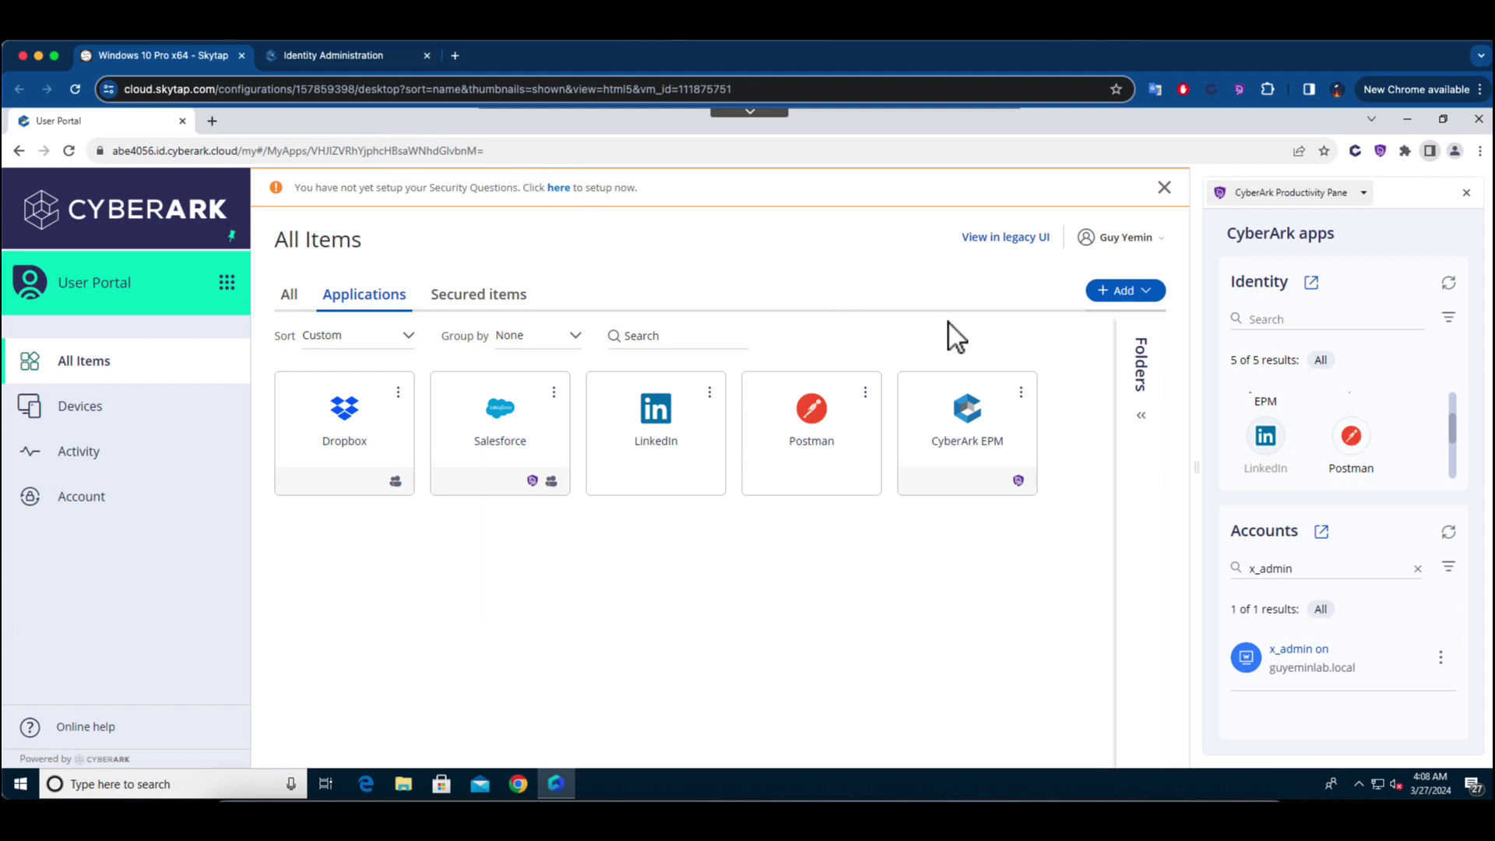
- Search 'drop' in Identity apps, launch Dropbox, and reveal the auto-filled password to sign in
{"action": "left_click", "coordinate": [1284, 320]}
{"action": "type", "text": "drop"}
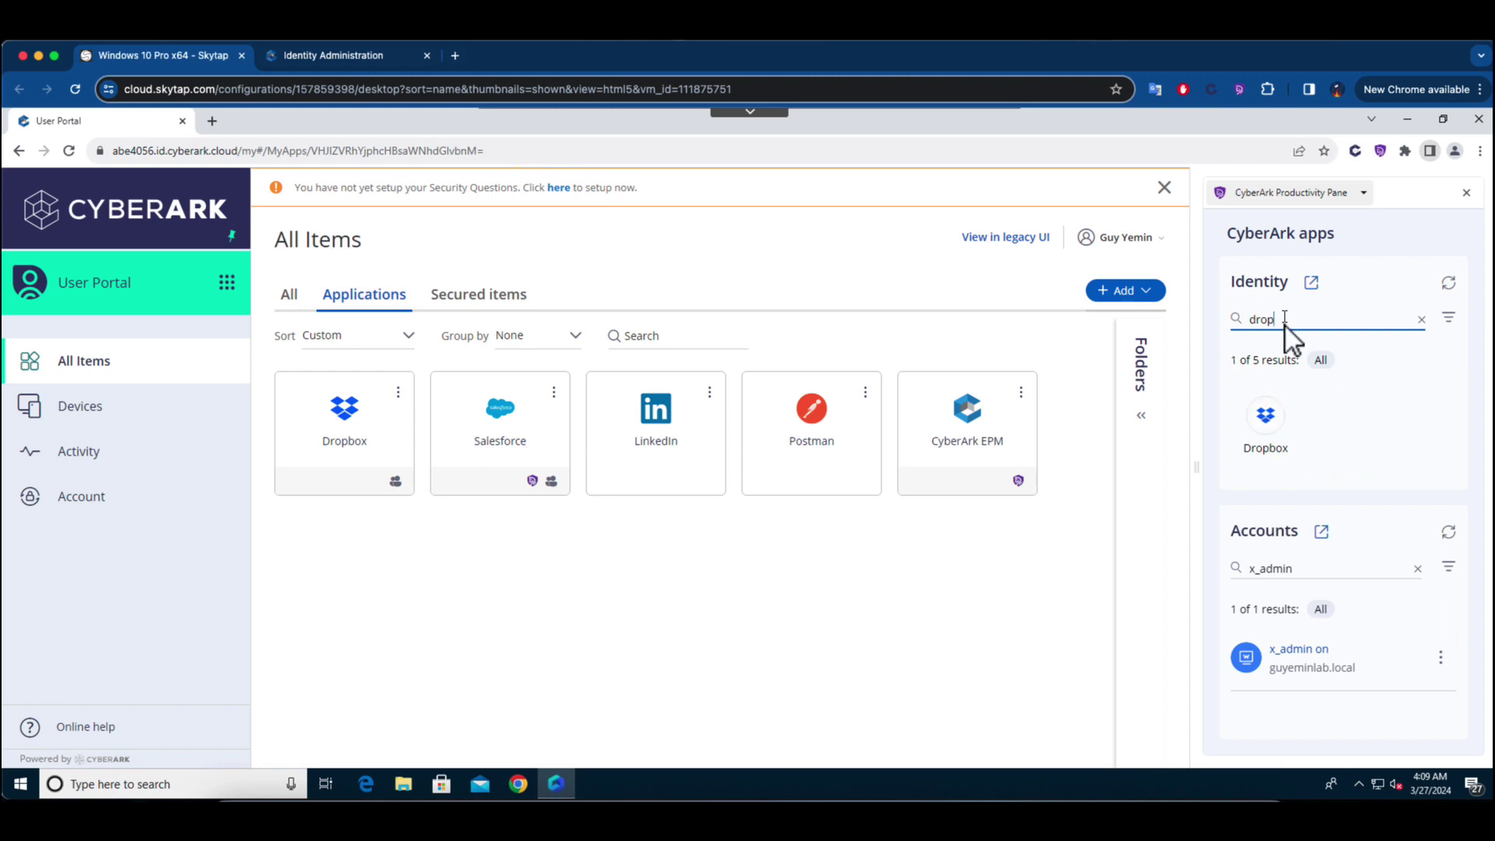
{"action": "left_click", "coordinate": [1277, 418]}
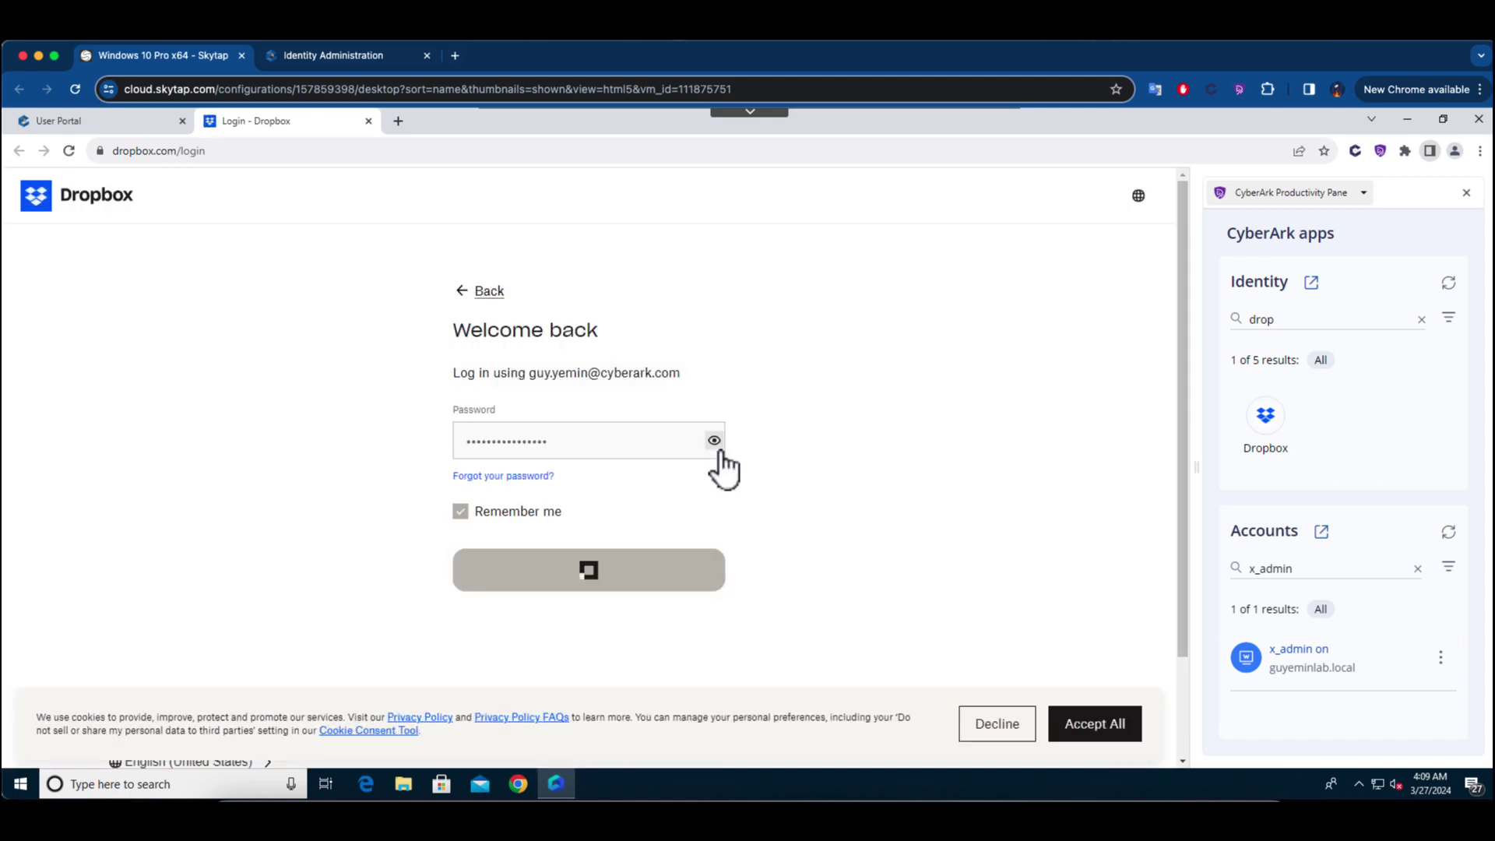
{"action": "left_click", "coordinate": [716, 445]}
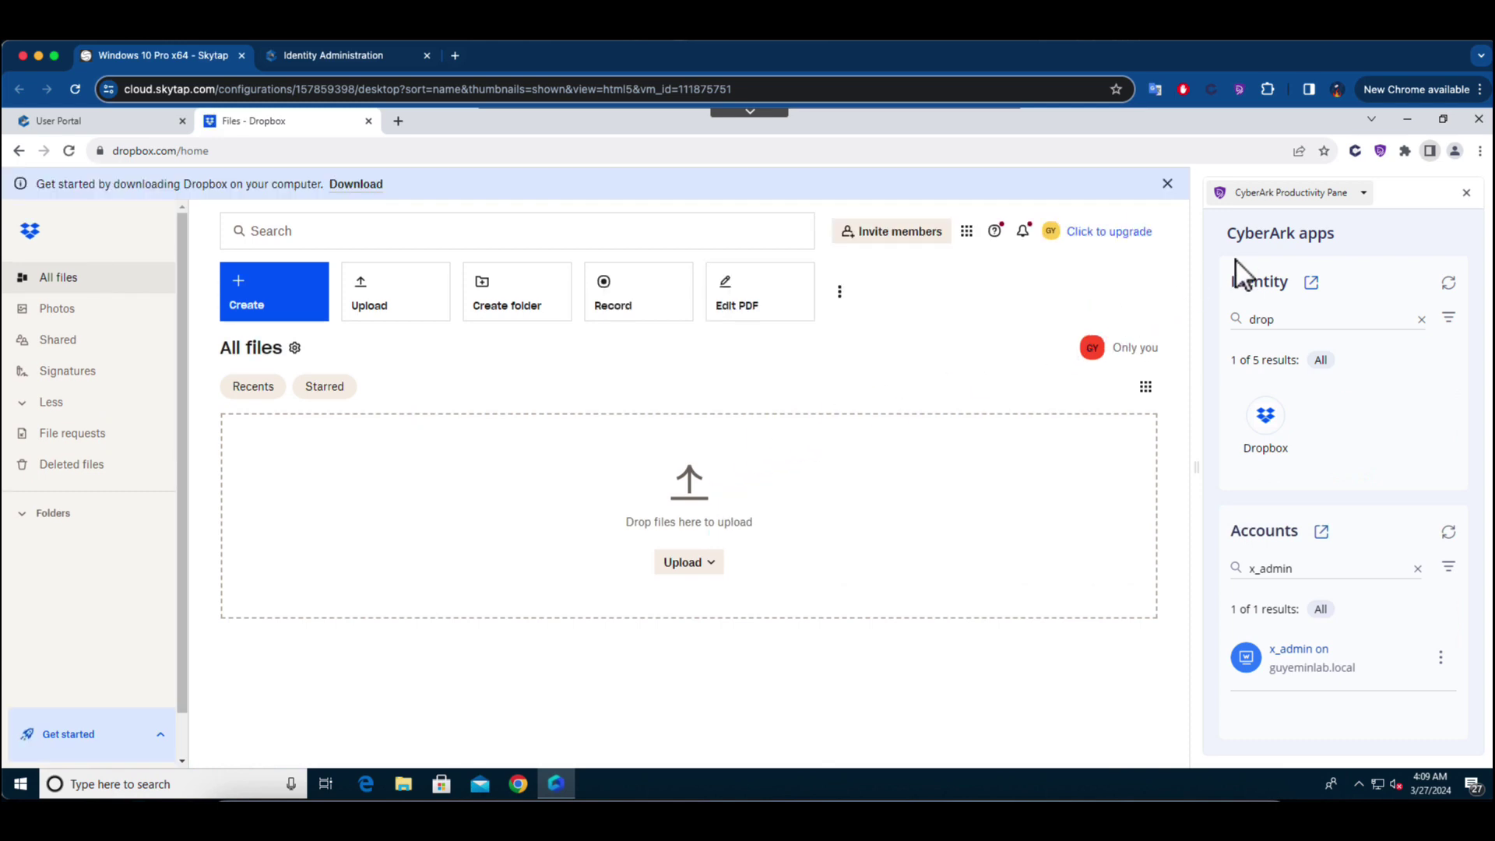
- Confirm Password Manager is empty, then show the User Data\Default\Network folder in File Explorer
{"action": "left_click", "coordinate": [1480, 151]}
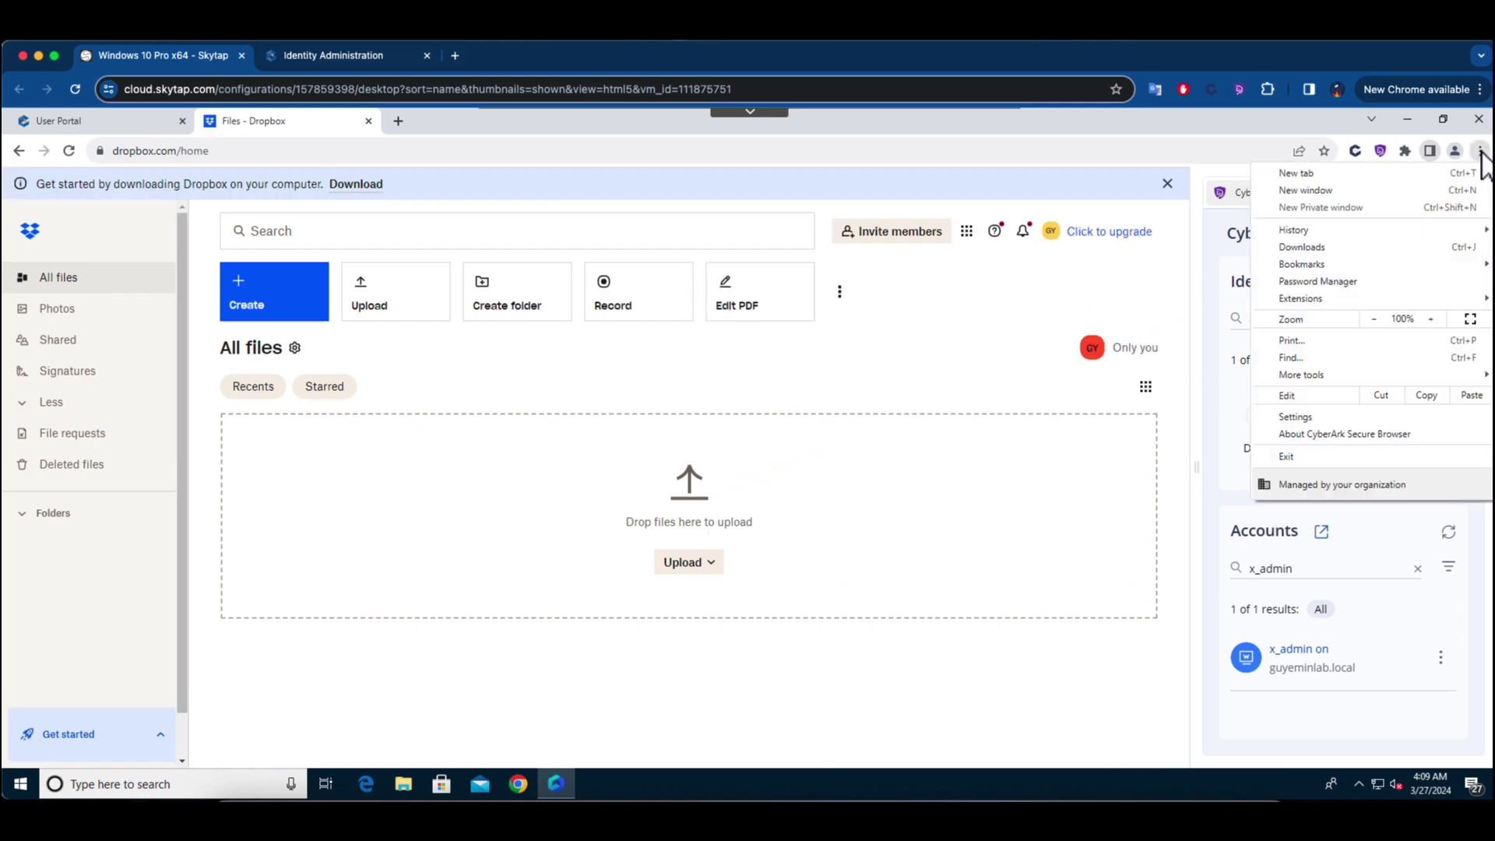
{"action": "left_click", "coordinate": [1364, 287]}
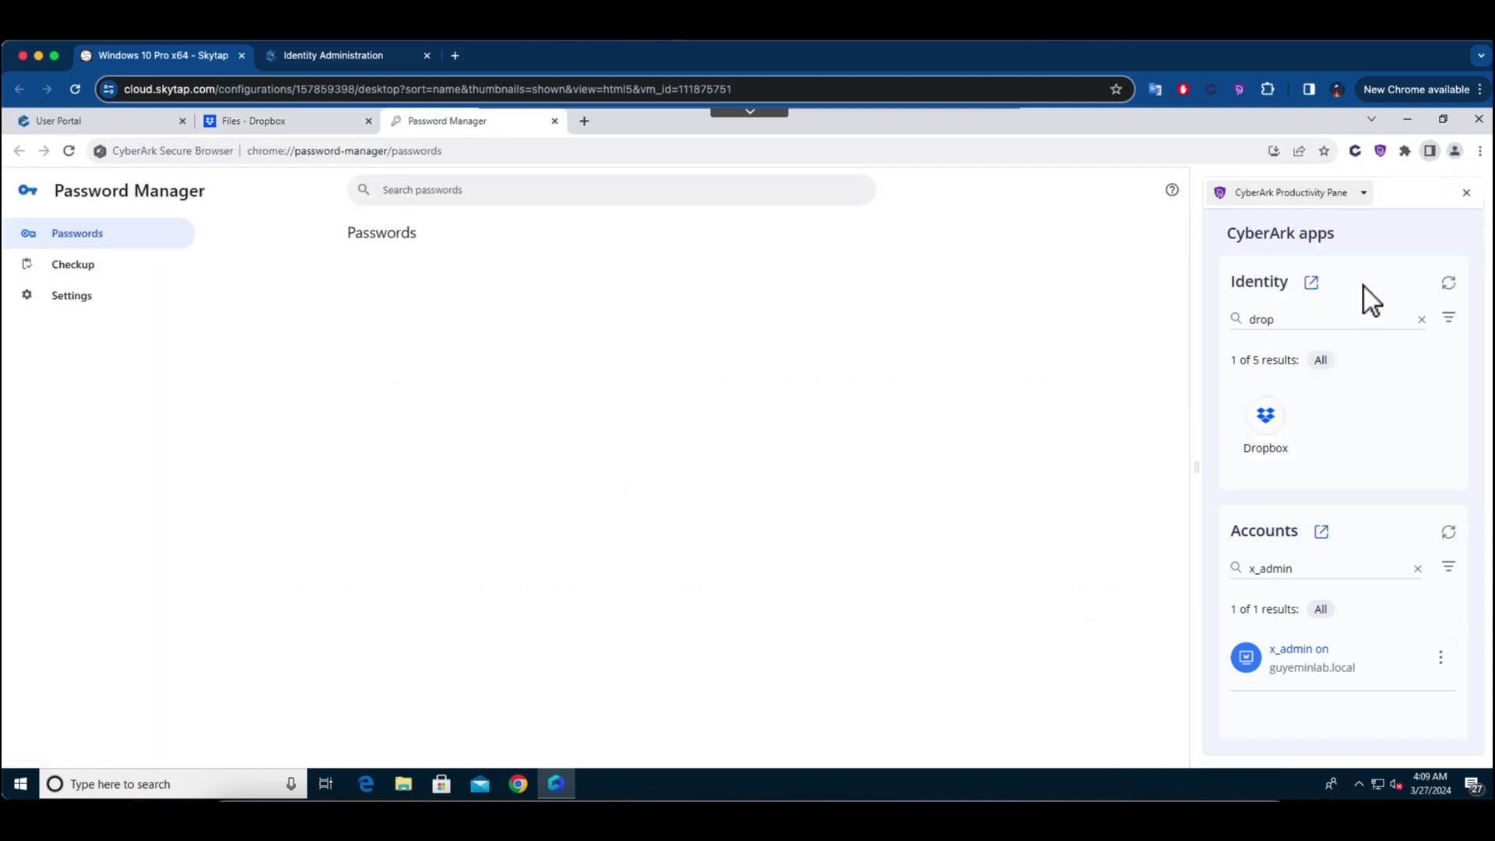
{"action": "left_click", "coordinate": [1480, 151]}
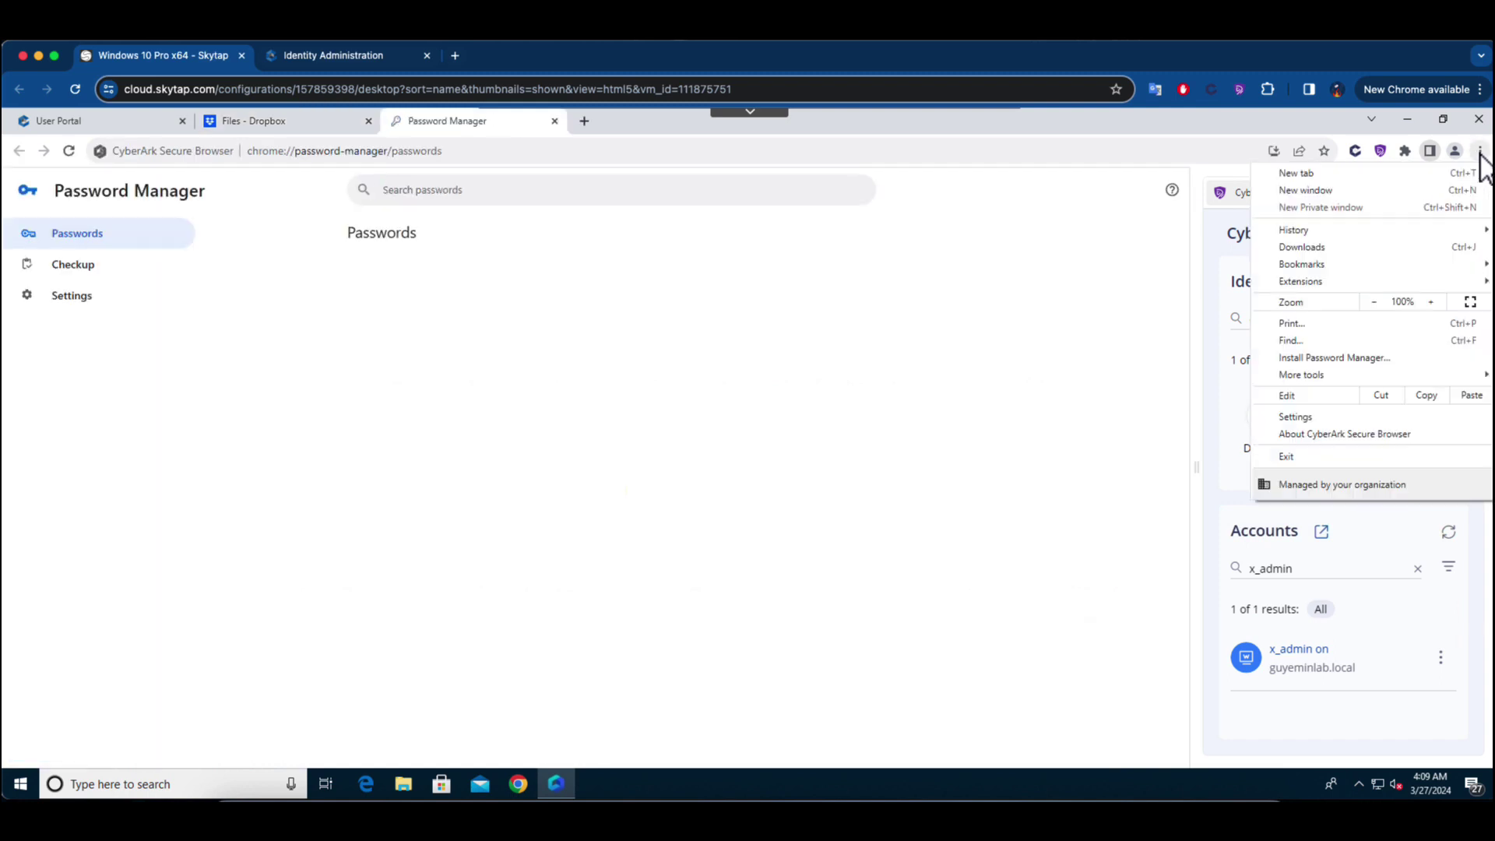
{"action": "mouse_move", "coordinate": [1326, 378]}
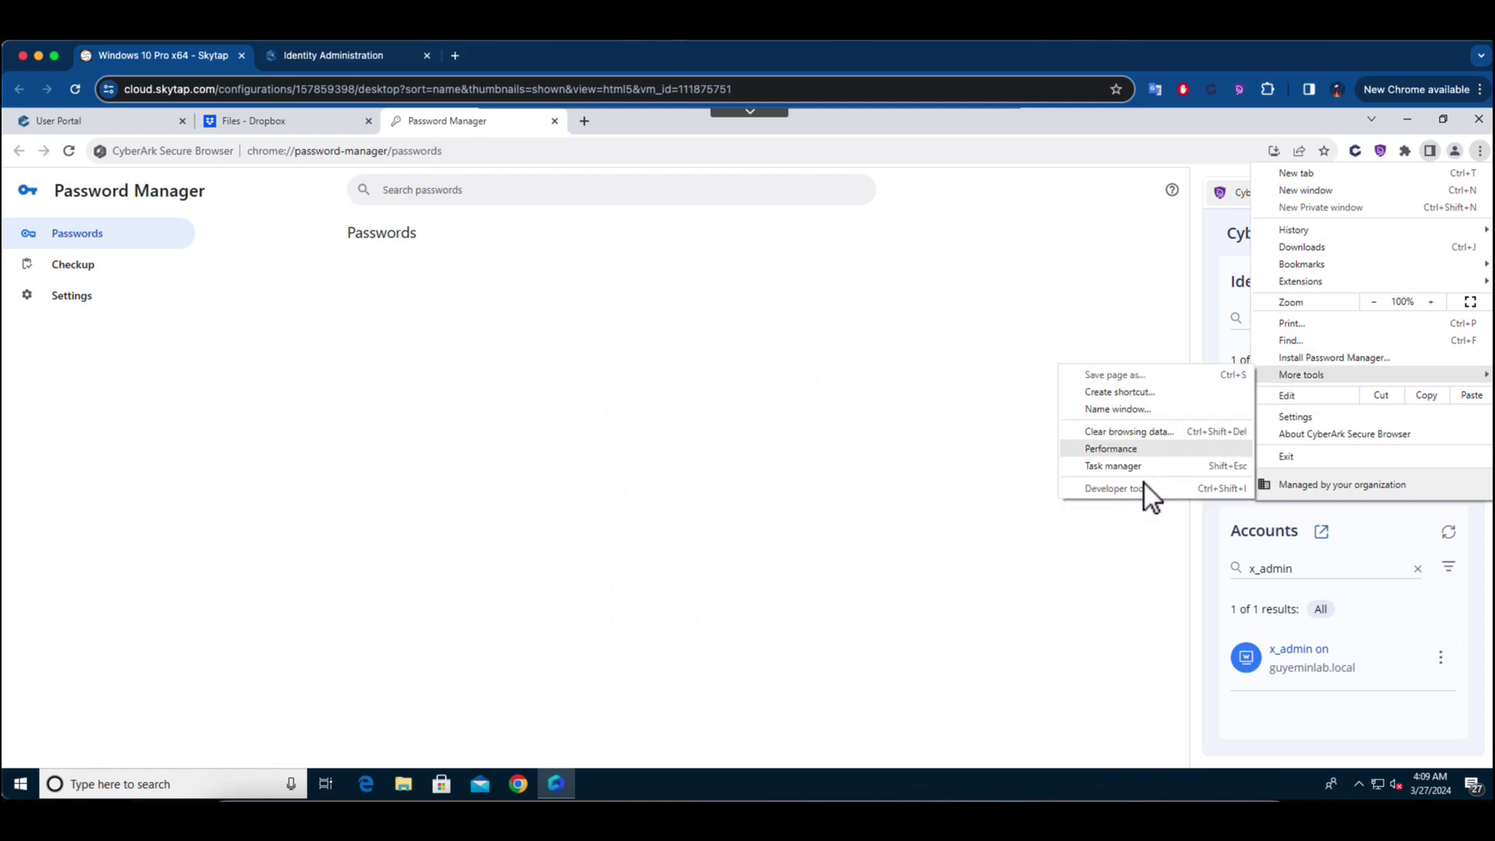
{"action": "left_click", "coordinate": [885, 467]}
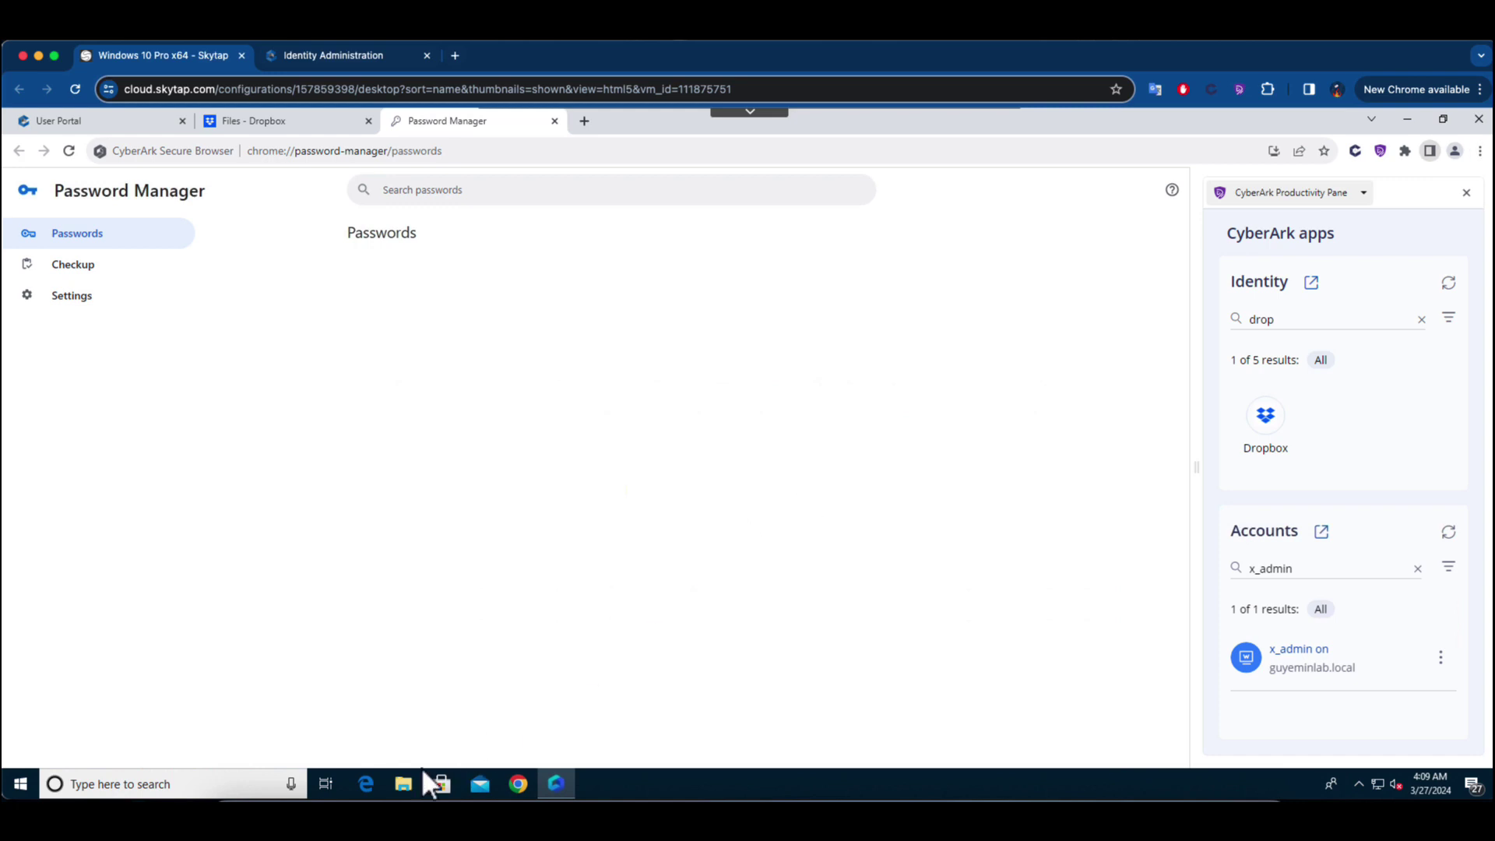
{"action": "left_click", "coordinate": [405, 781]}
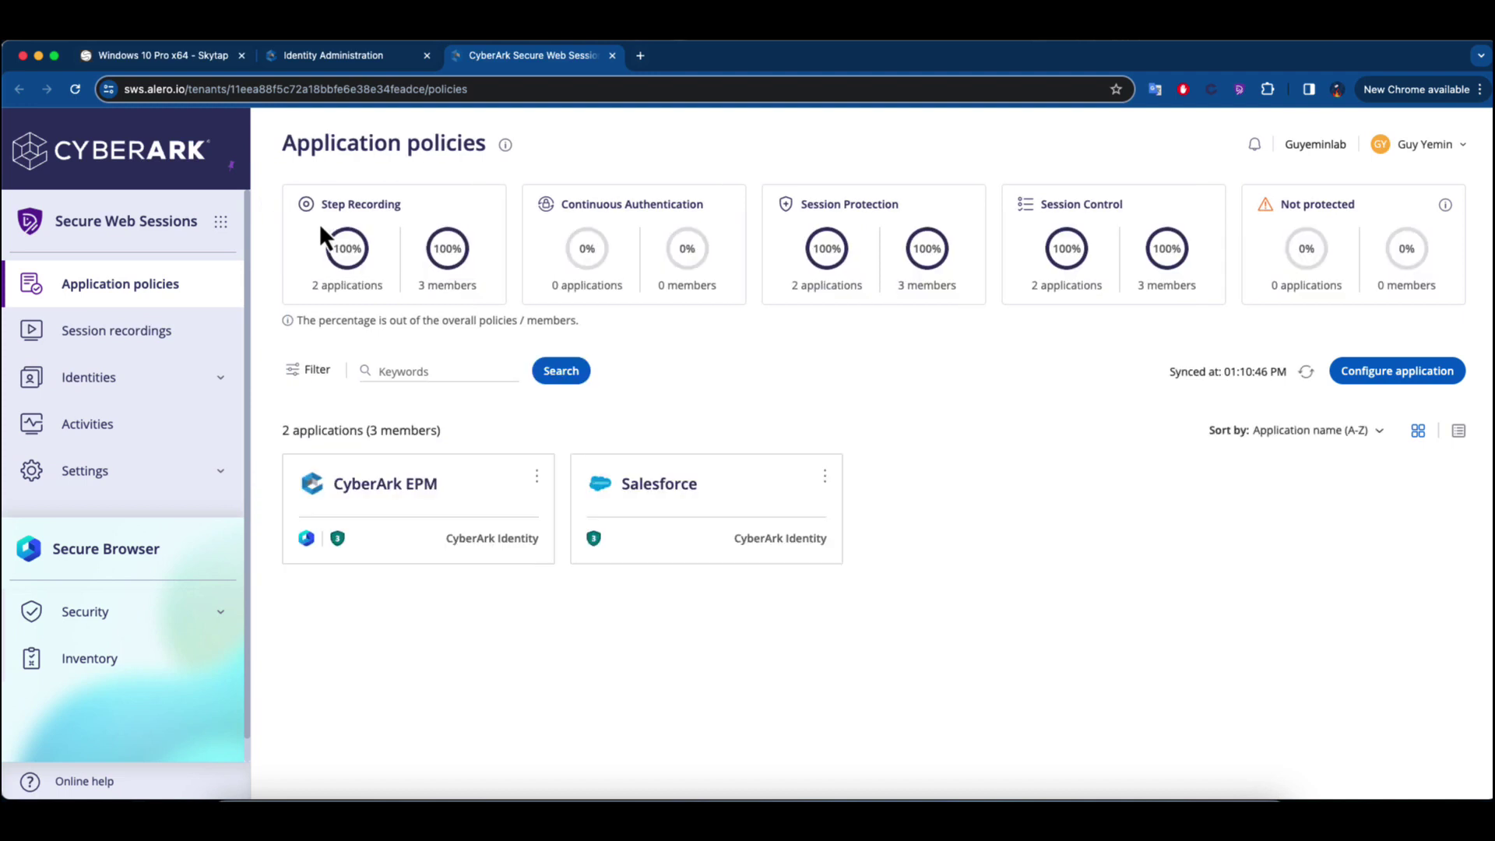
- Turn on preventing cookie data saving to disk in Secure Browser security policies and save
{"action": "left_click", "coordinate": [223, 615]}
{"action": "left_click", "coordinate": [178, 650]}
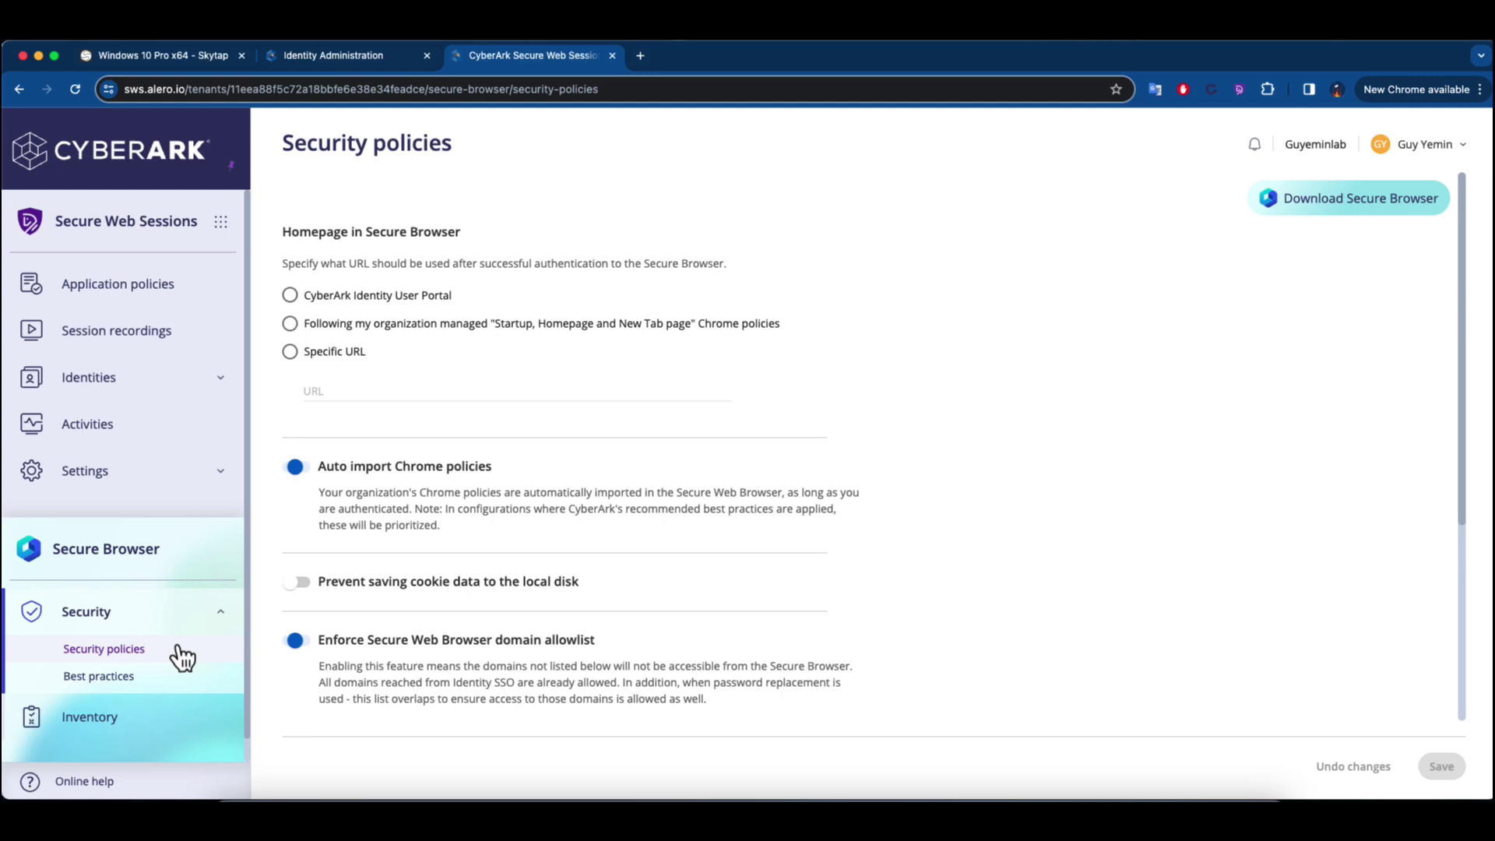
{"action": "left_click", "coordinate": [302, 586]}
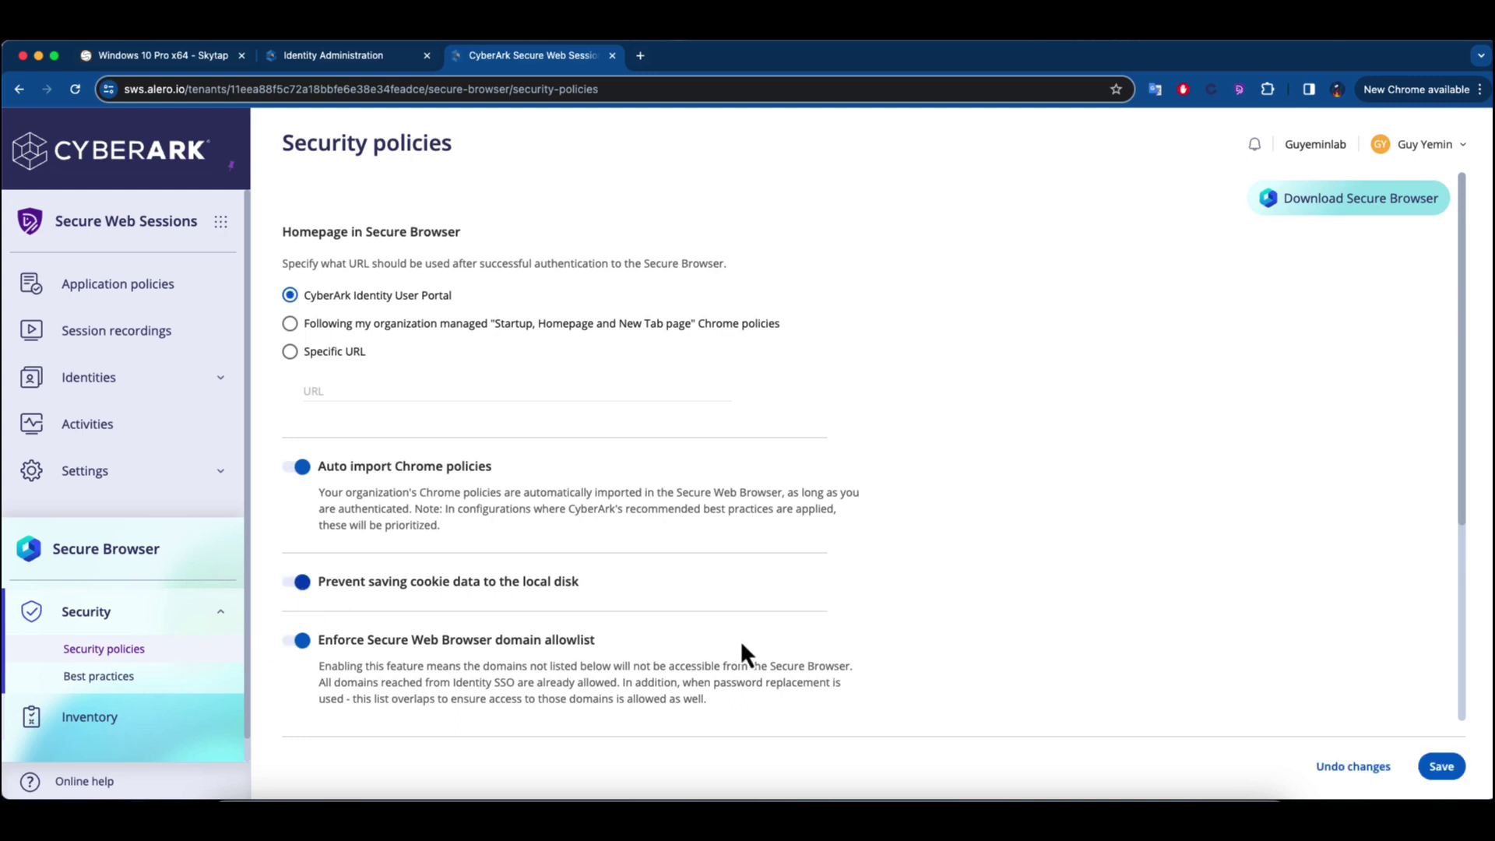
{"action": "left_click", "coordinate": [1440, 771]}
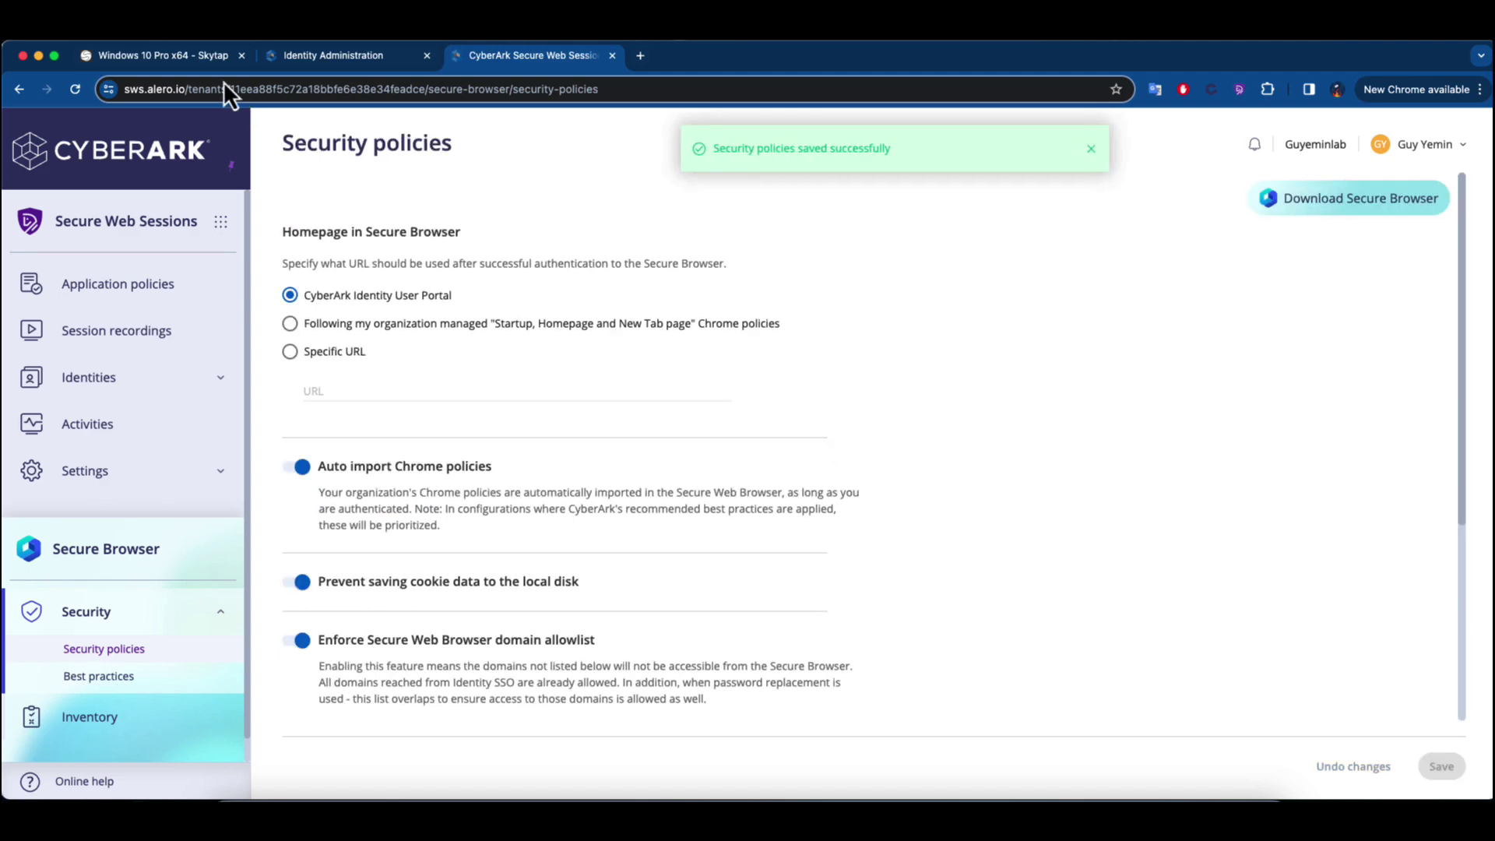
- Recheck the cookie files on the Windows VM, then scroll to the Enforce domain allowlist section
{"action": "left_click", "coordinate": [208, 58]}
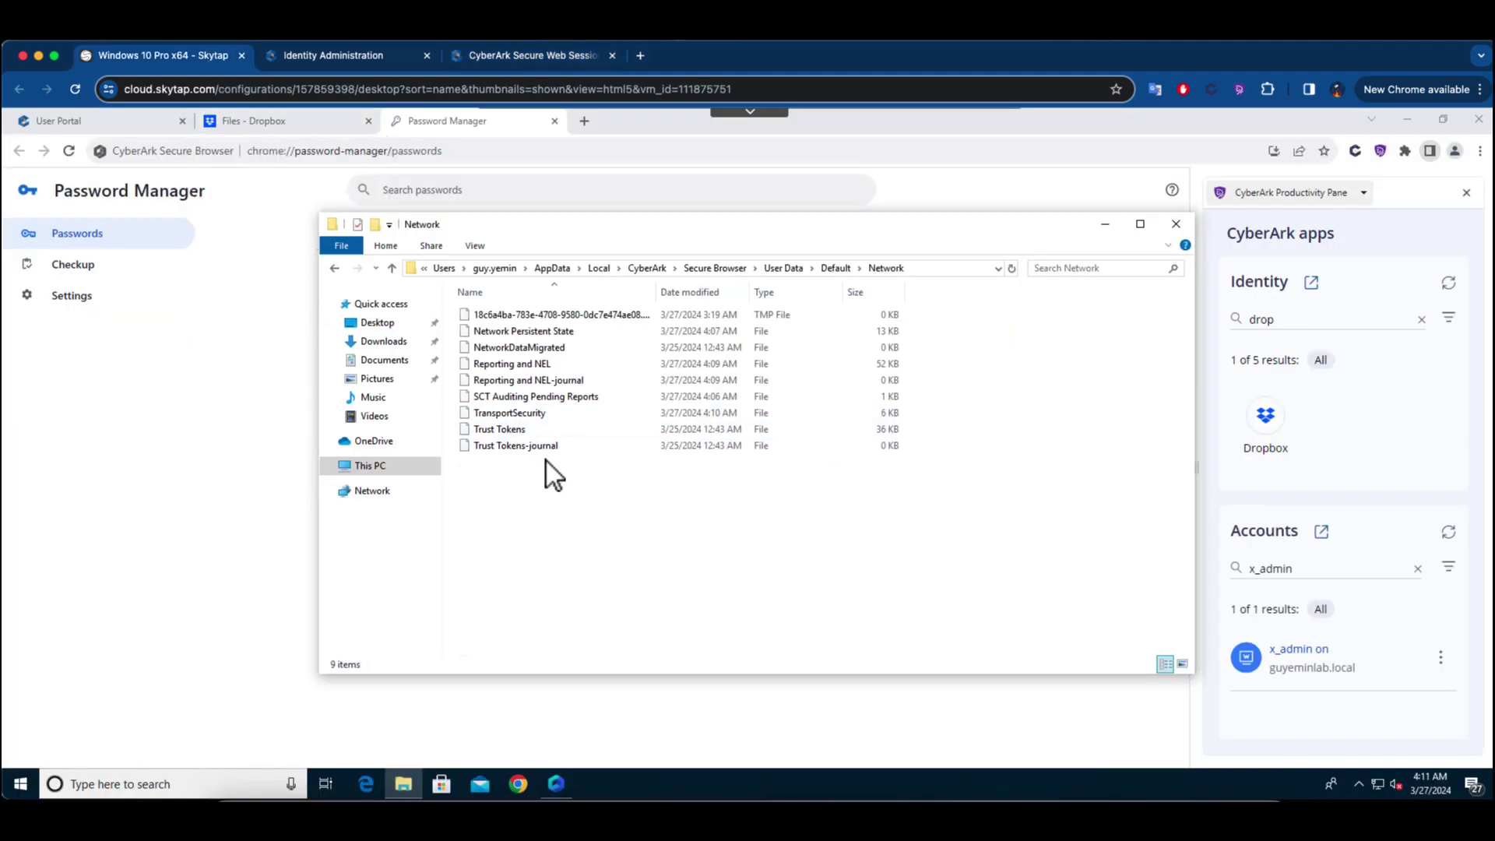
{"action": "left_click", "coordinate": [513, 58]}
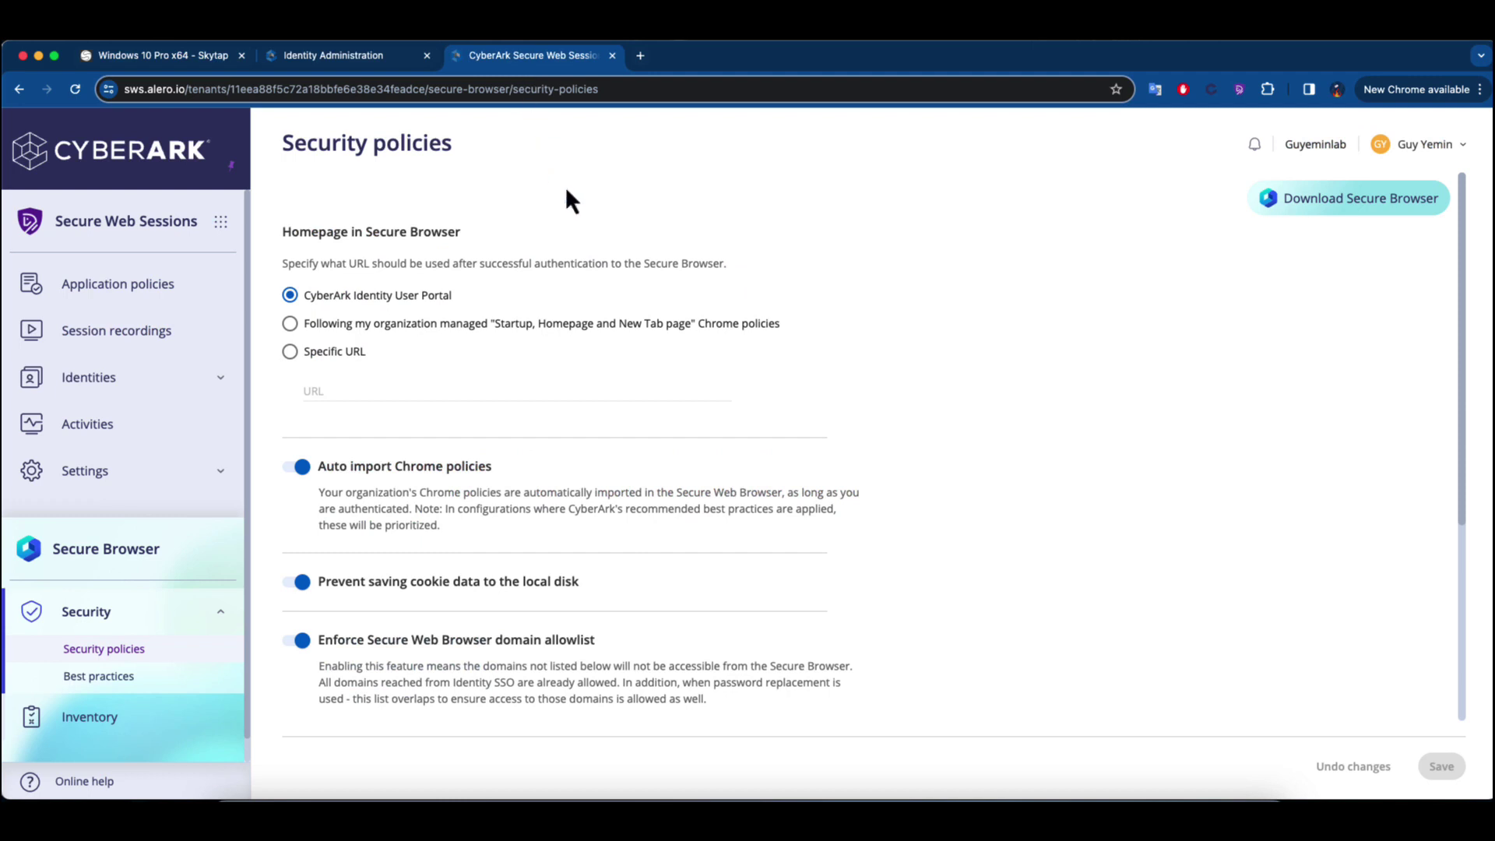
{"action": "scroll", "coordinate": [716, 405], "scroll_direction": "down", "scroll_amount": 3}
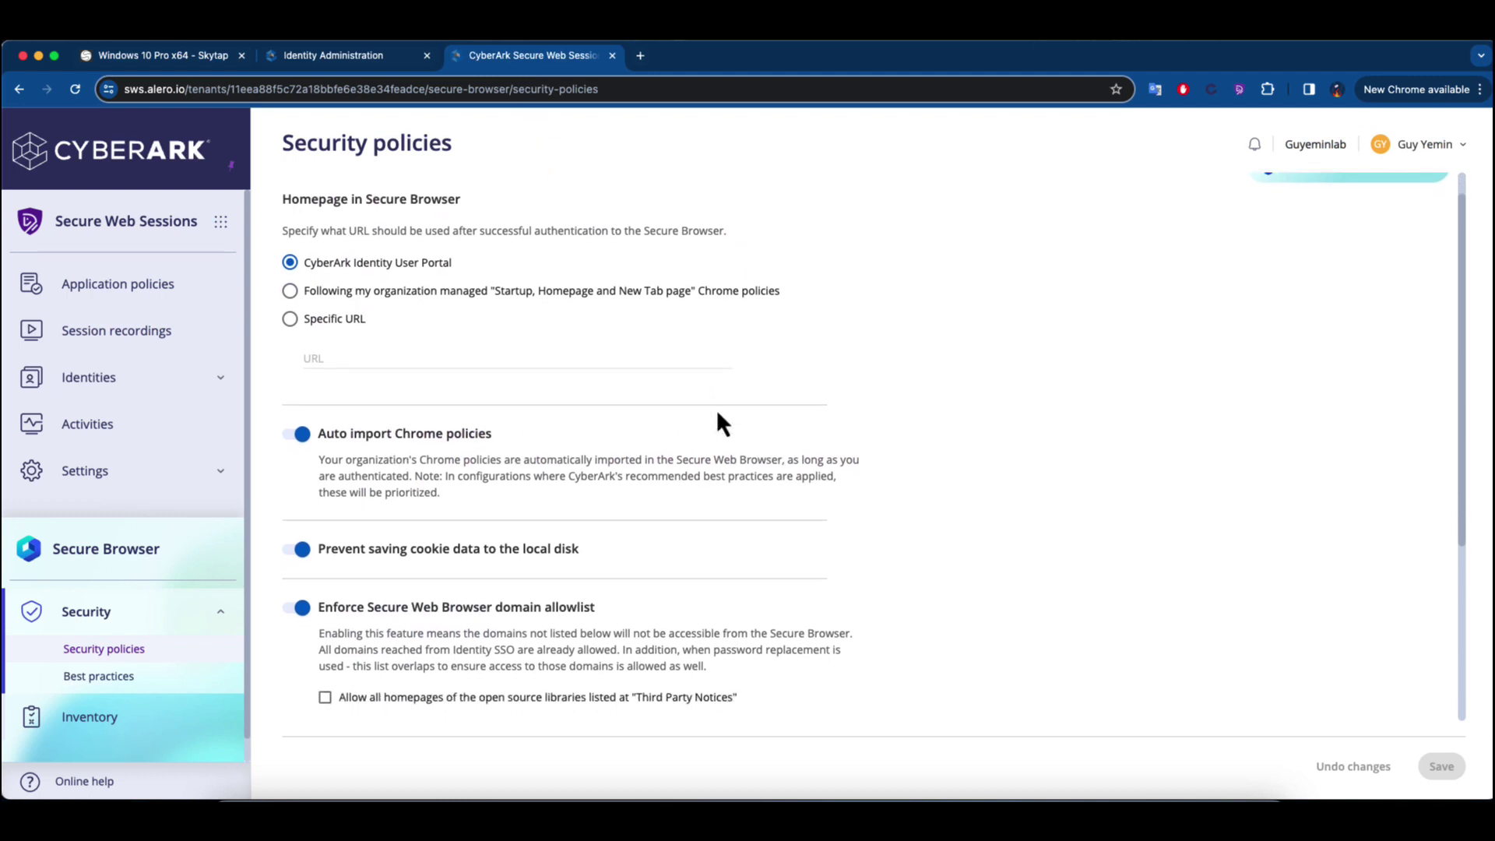
{"action": "scroll", "coordinate": [718, 446], "scroll_direction": "down", "scroll_amount": 2}
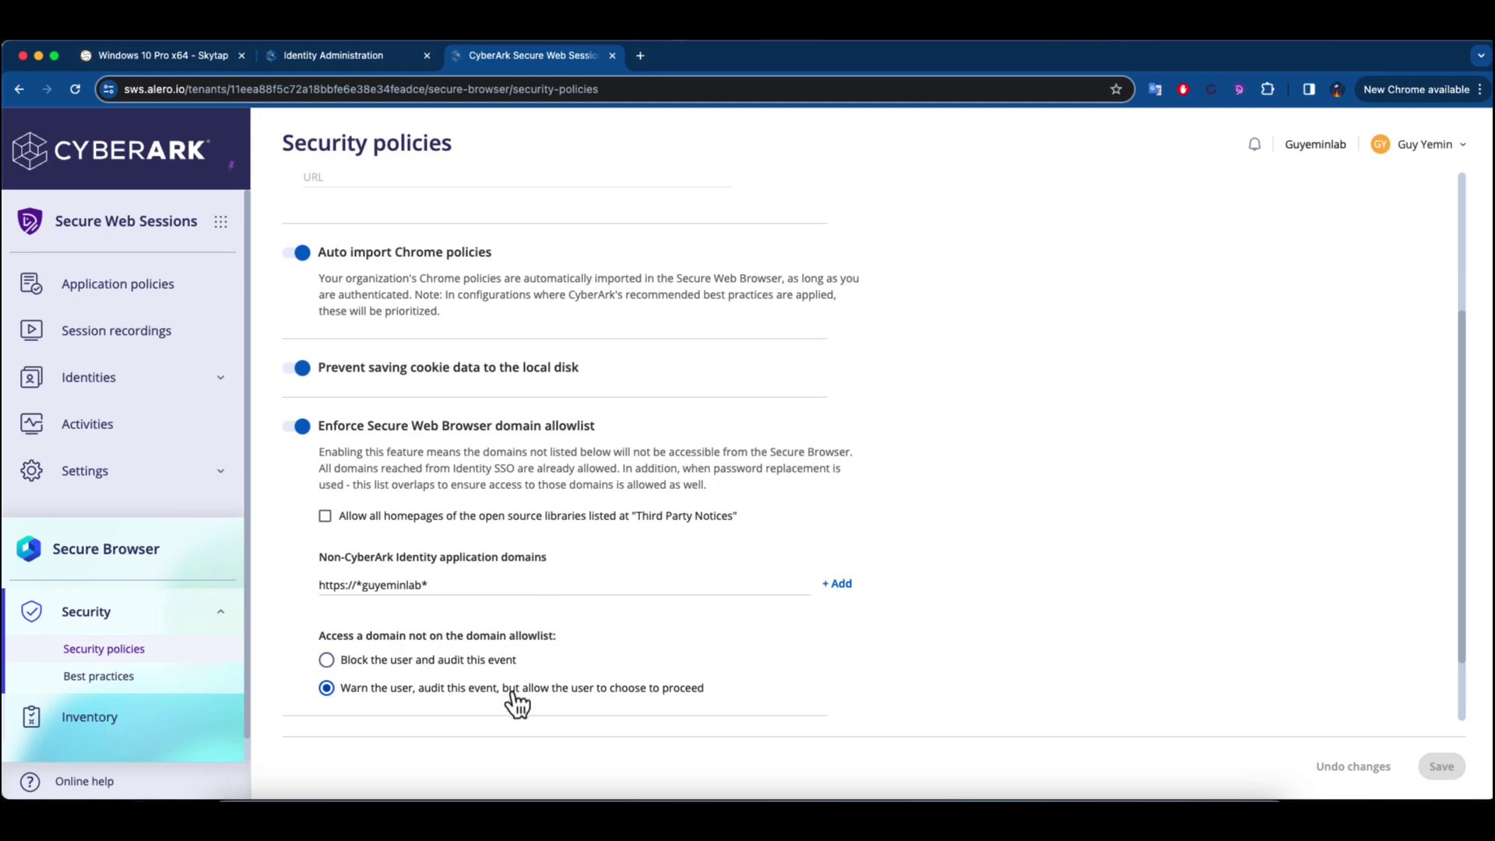
- Search chatgpt in a new Secure Browser tab and proceed past the unapproved webpage warning
{"action": "left_click", "coordinate": [164, 56]}
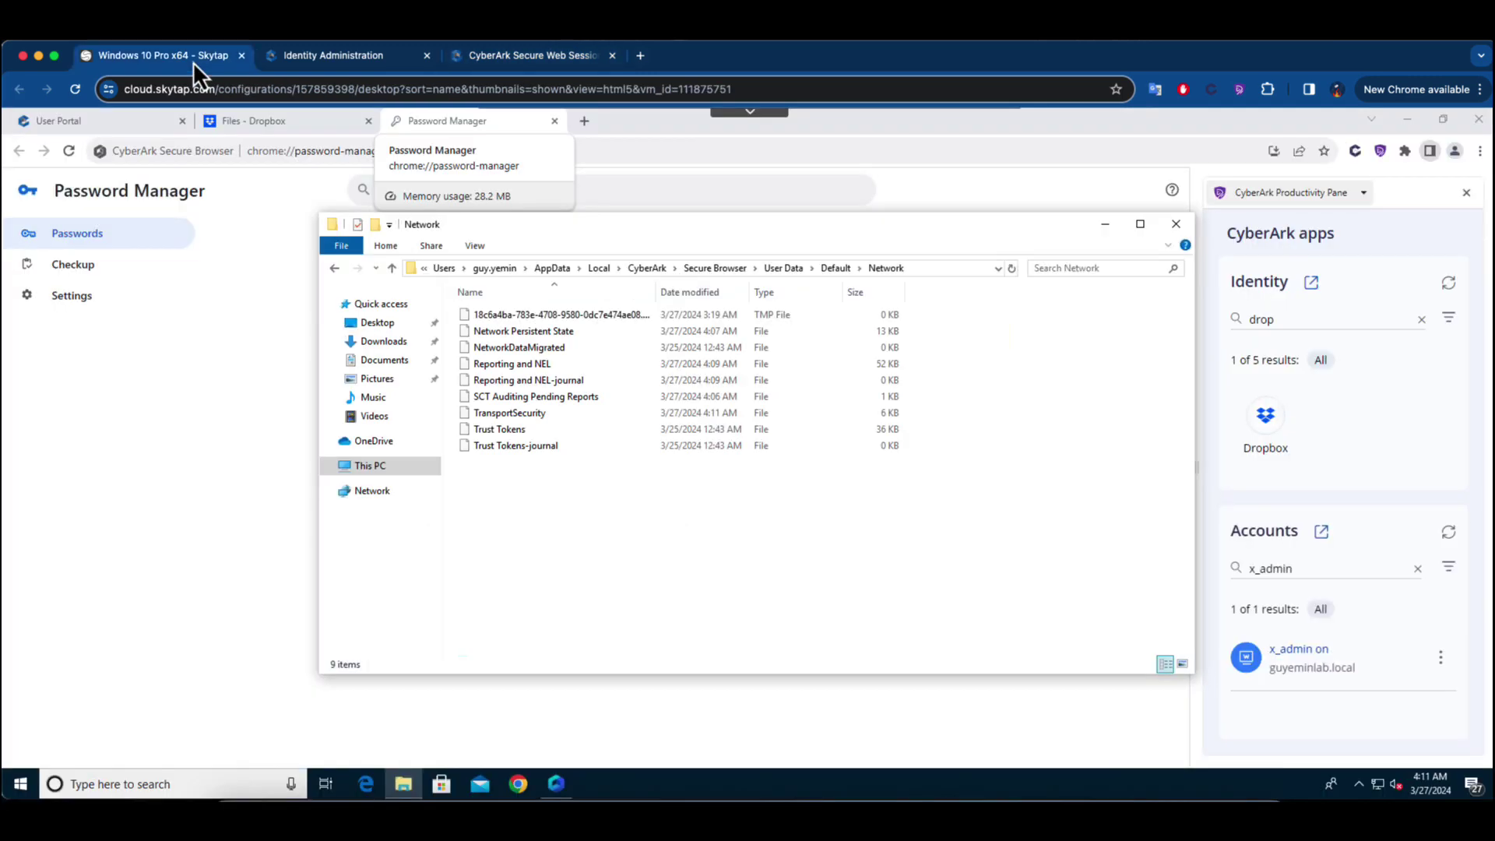
{"action": "left_click", "coordinate": [585, 127]}
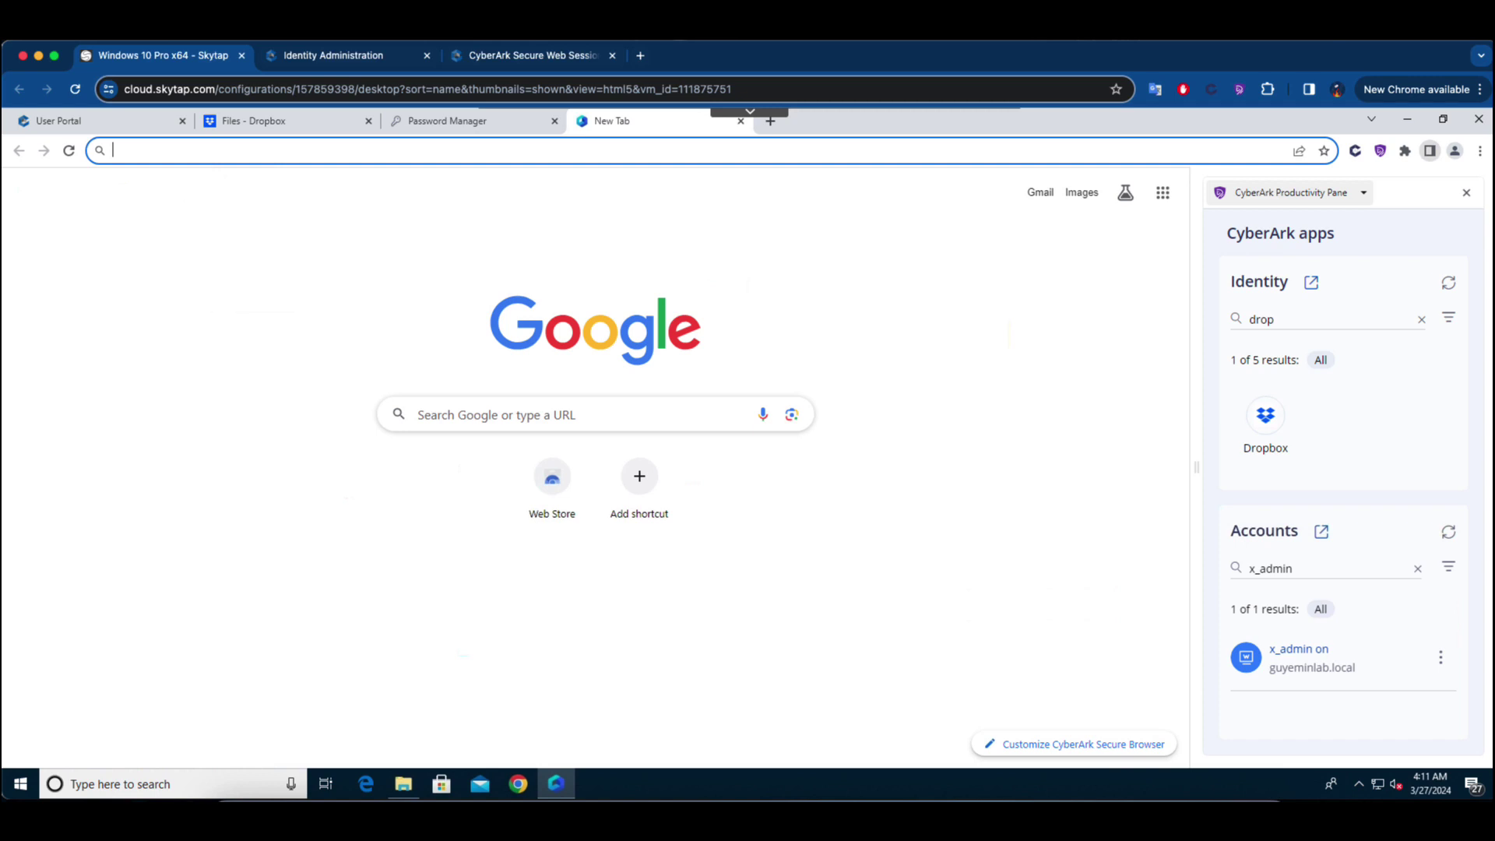
{"action": "type", "text": "chatgpt"}
{"action": "key", "text": "Return"}
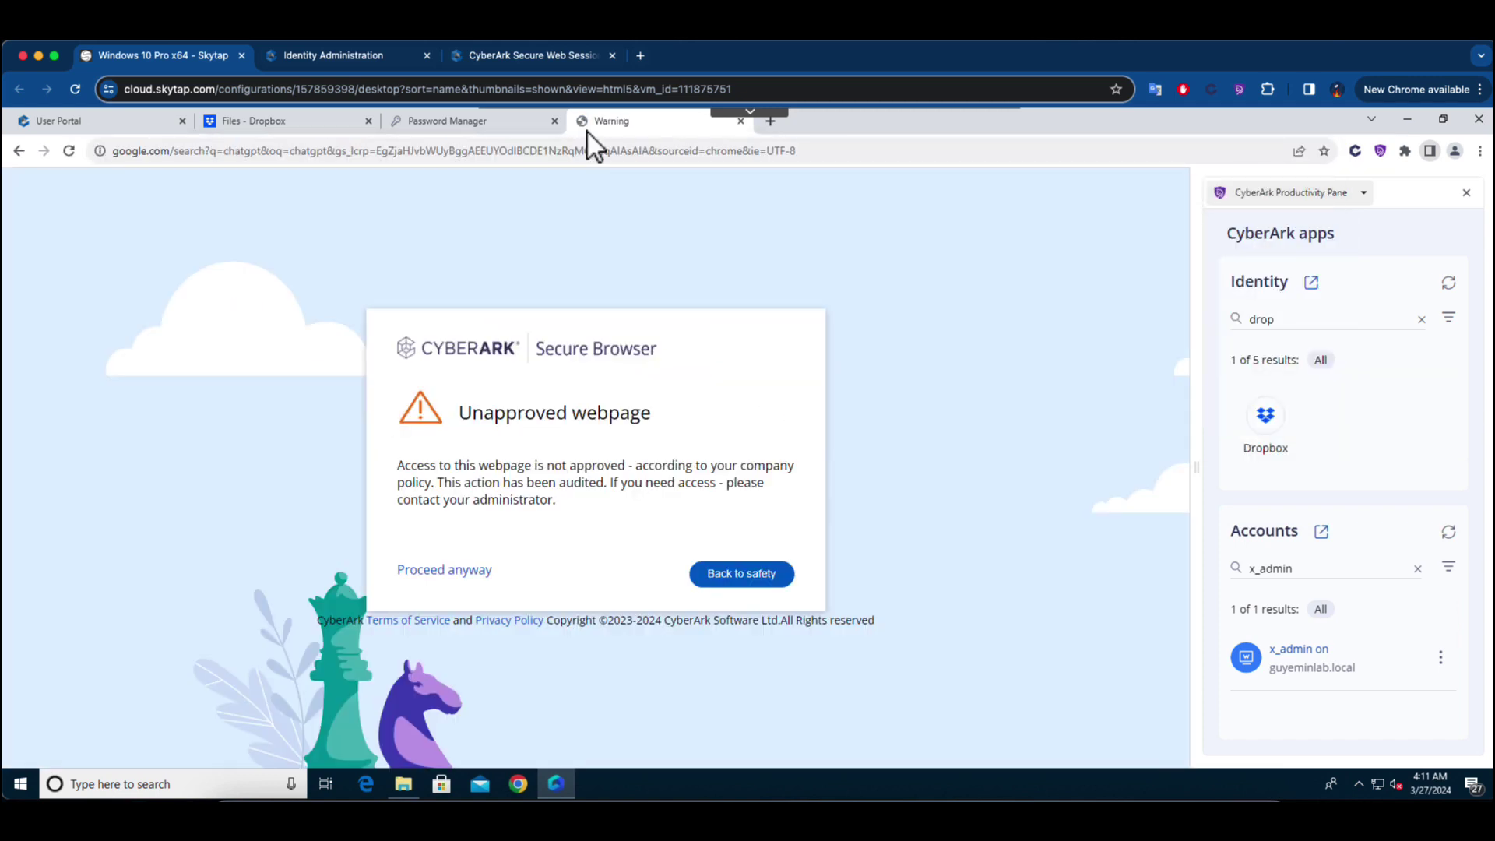
{"action": "left_click", "coordinate": [482, 577]}
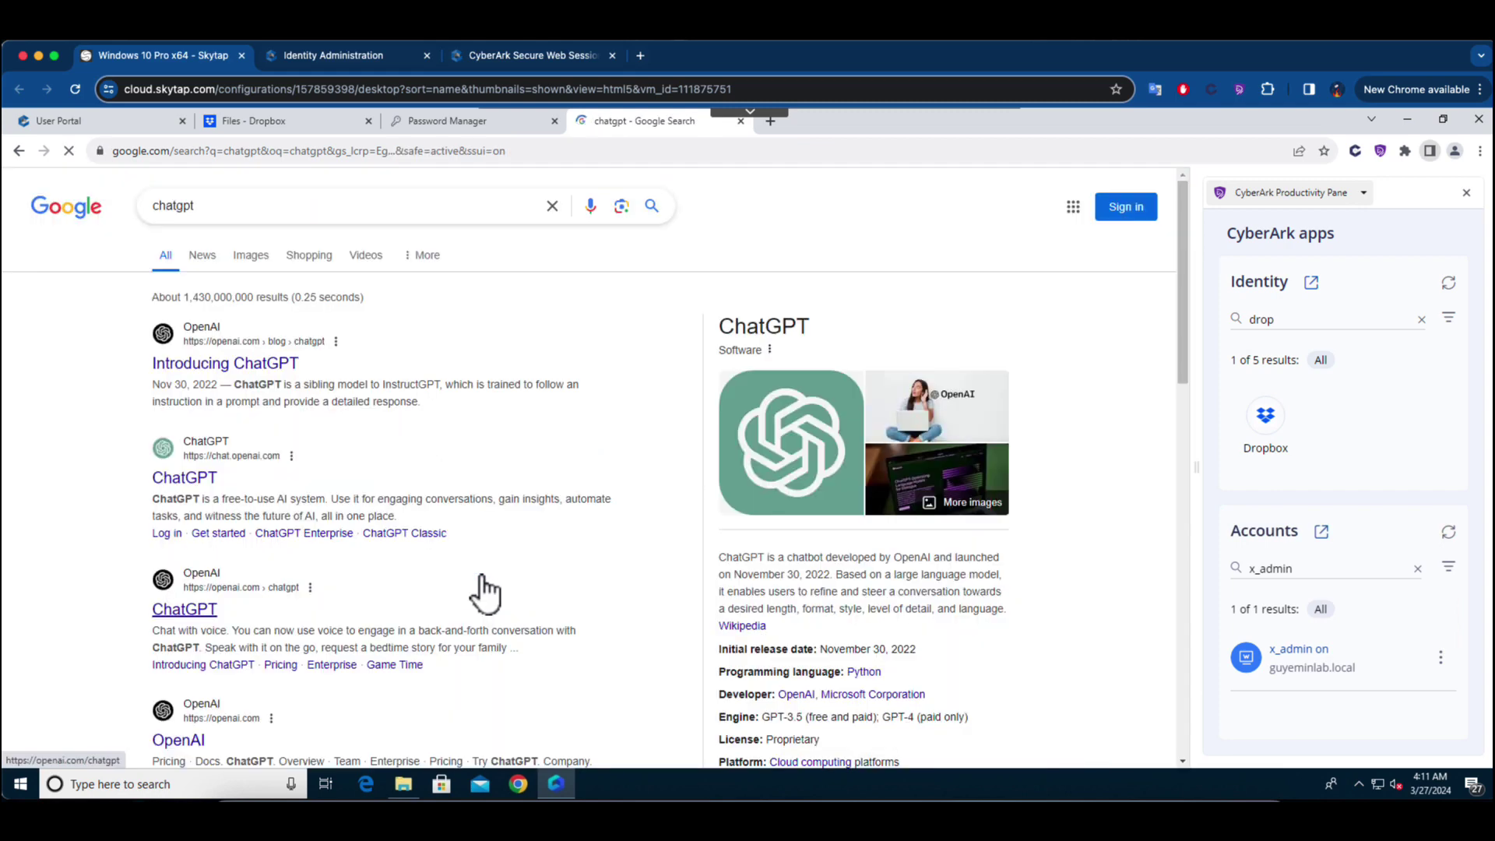
{"action": "left_click", "coordinate": [506, 55]}
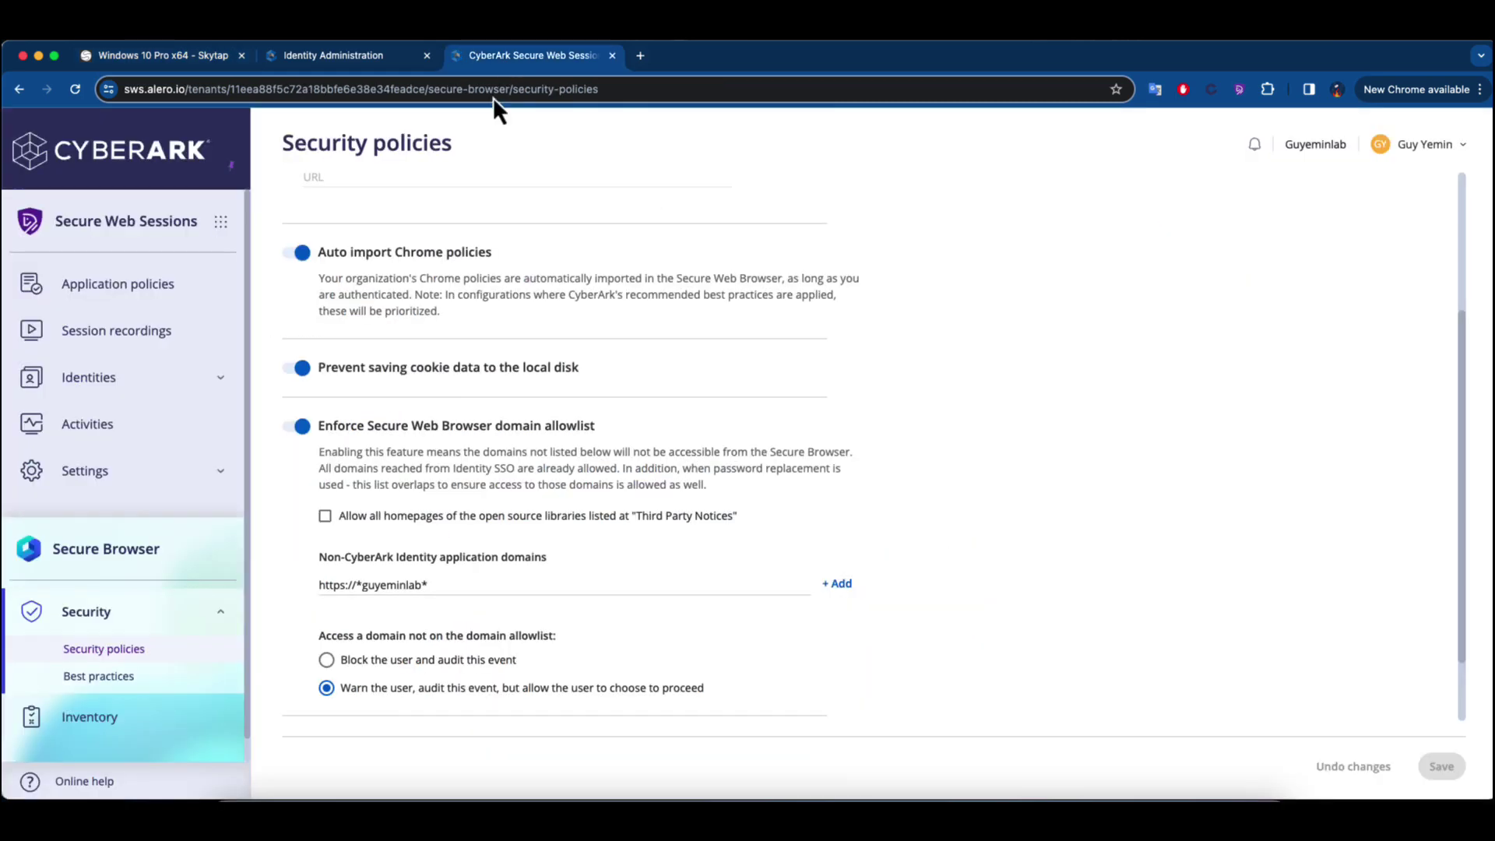
- Expand the latest Secure Browser activity showing the user proceeded to chat.openai.com after a warning
{"action": "left_click", "coordinate": [174, 442]}
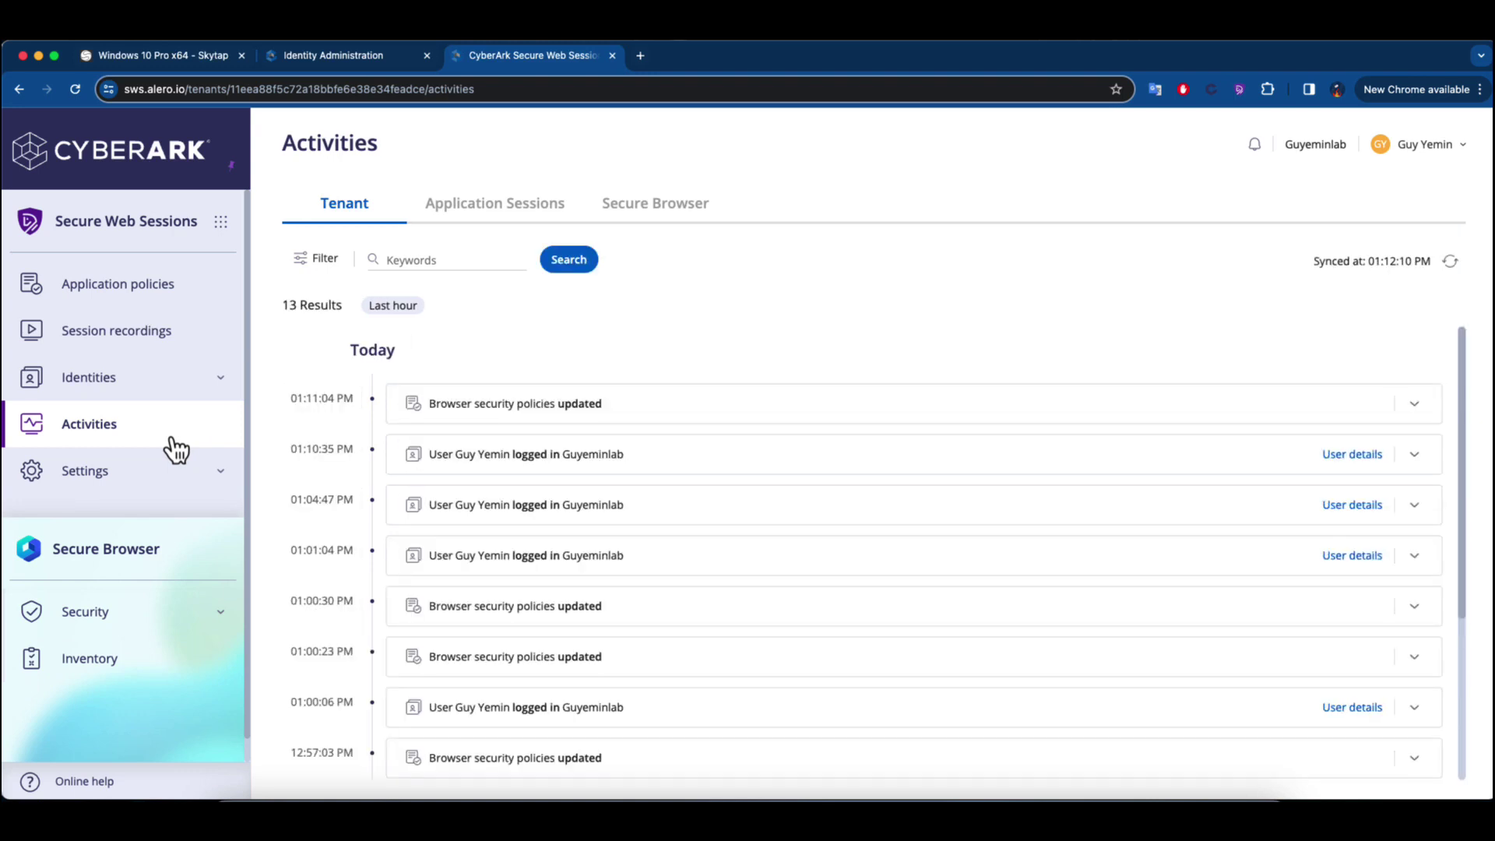
{"action": "left_click", "coordinate": [483, 206]}
{"action": "left_click", "coordinate": [674, 208]}
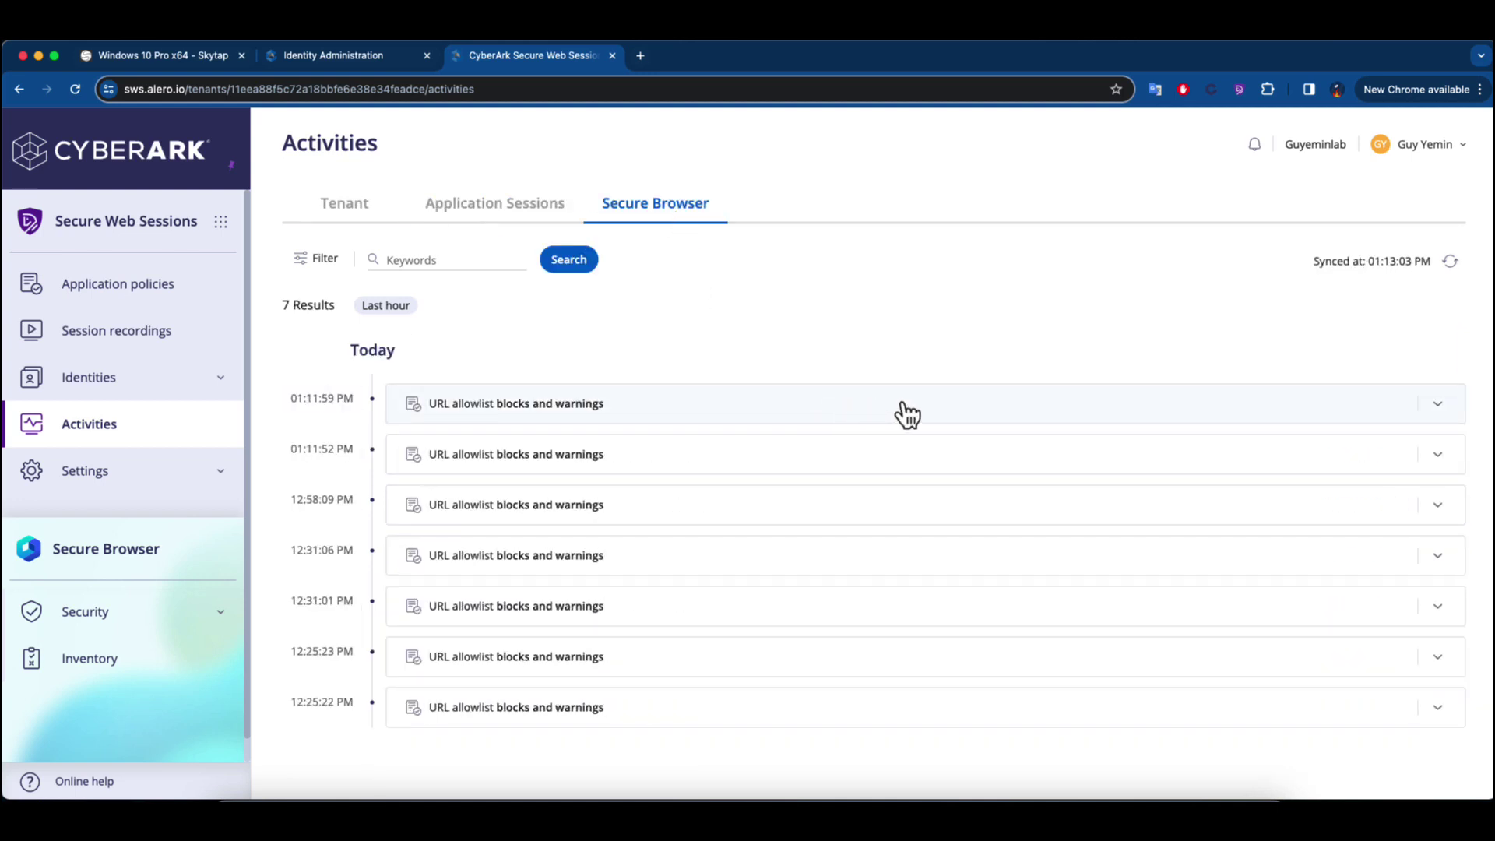
{"action": "left_click", "coordinate": [1438, 405]}
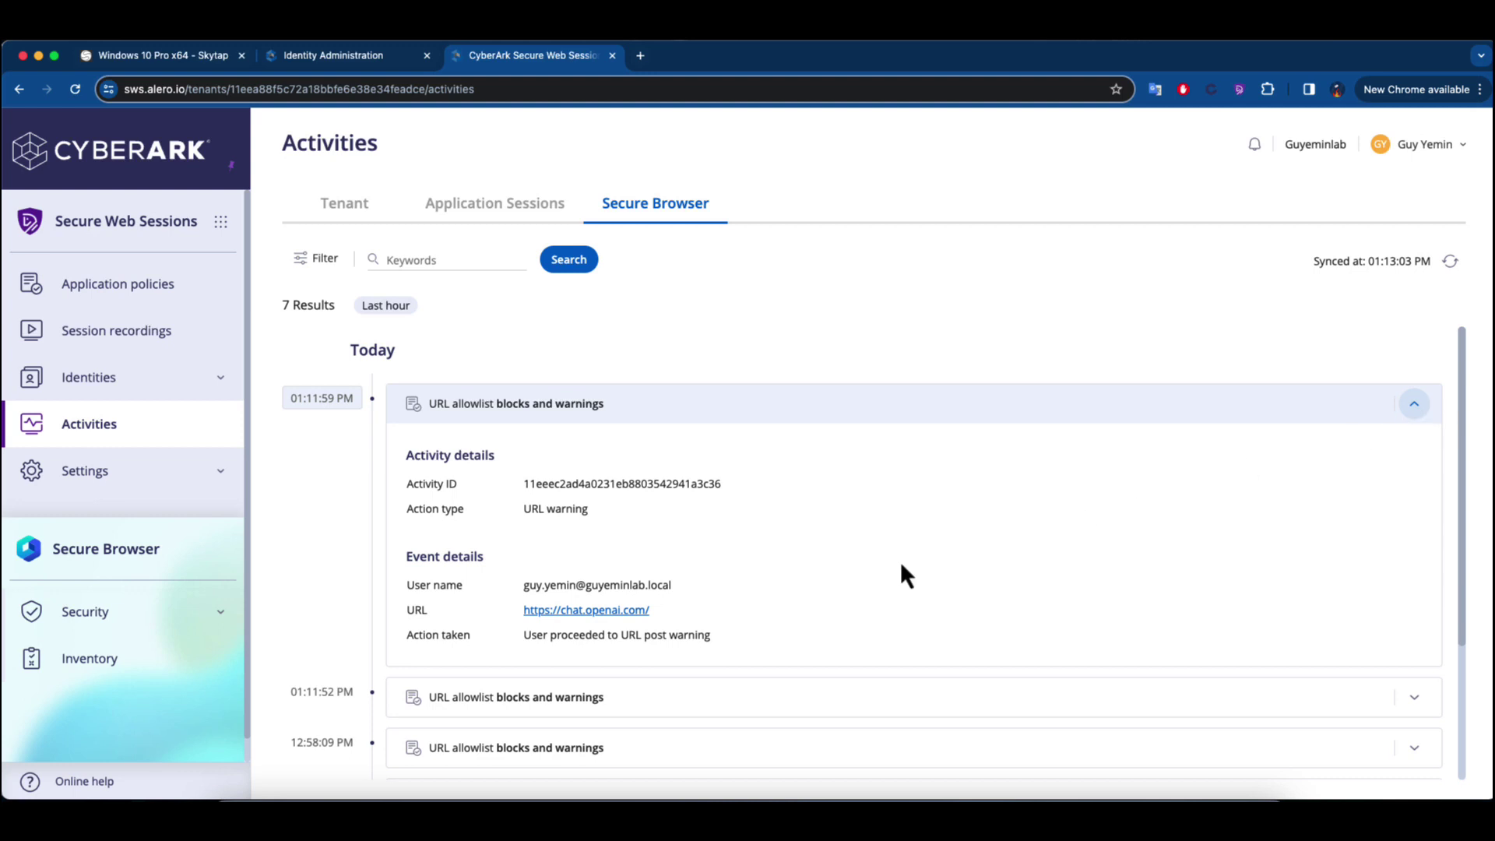
{"action": "scroll", "coordinate": [676, 649], "scroll_direction": "down", "scroll_amount": 1}
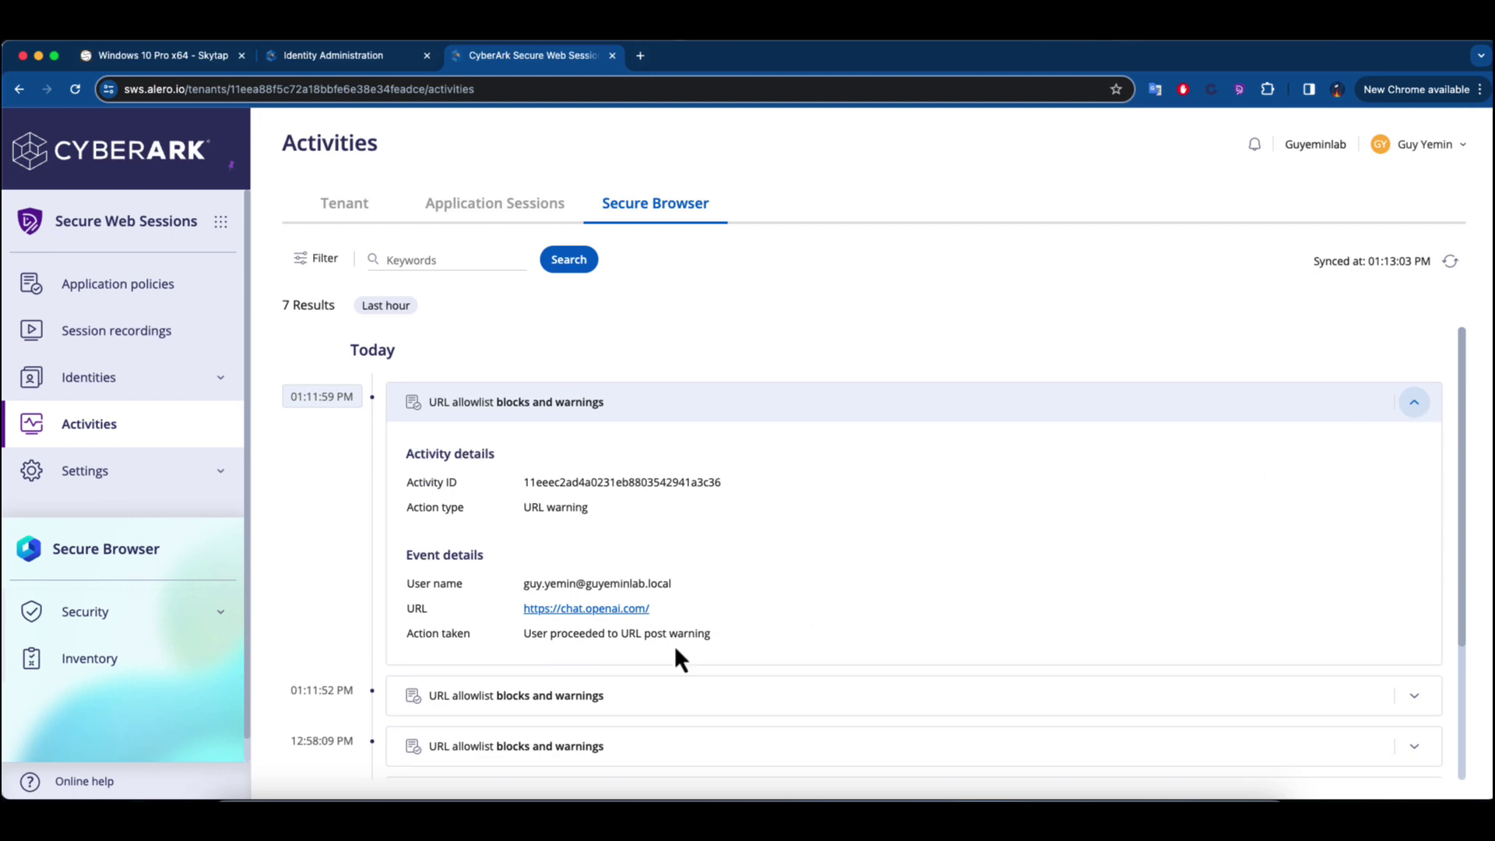
{"action": "left_click", "coordinate": [195, 627]}
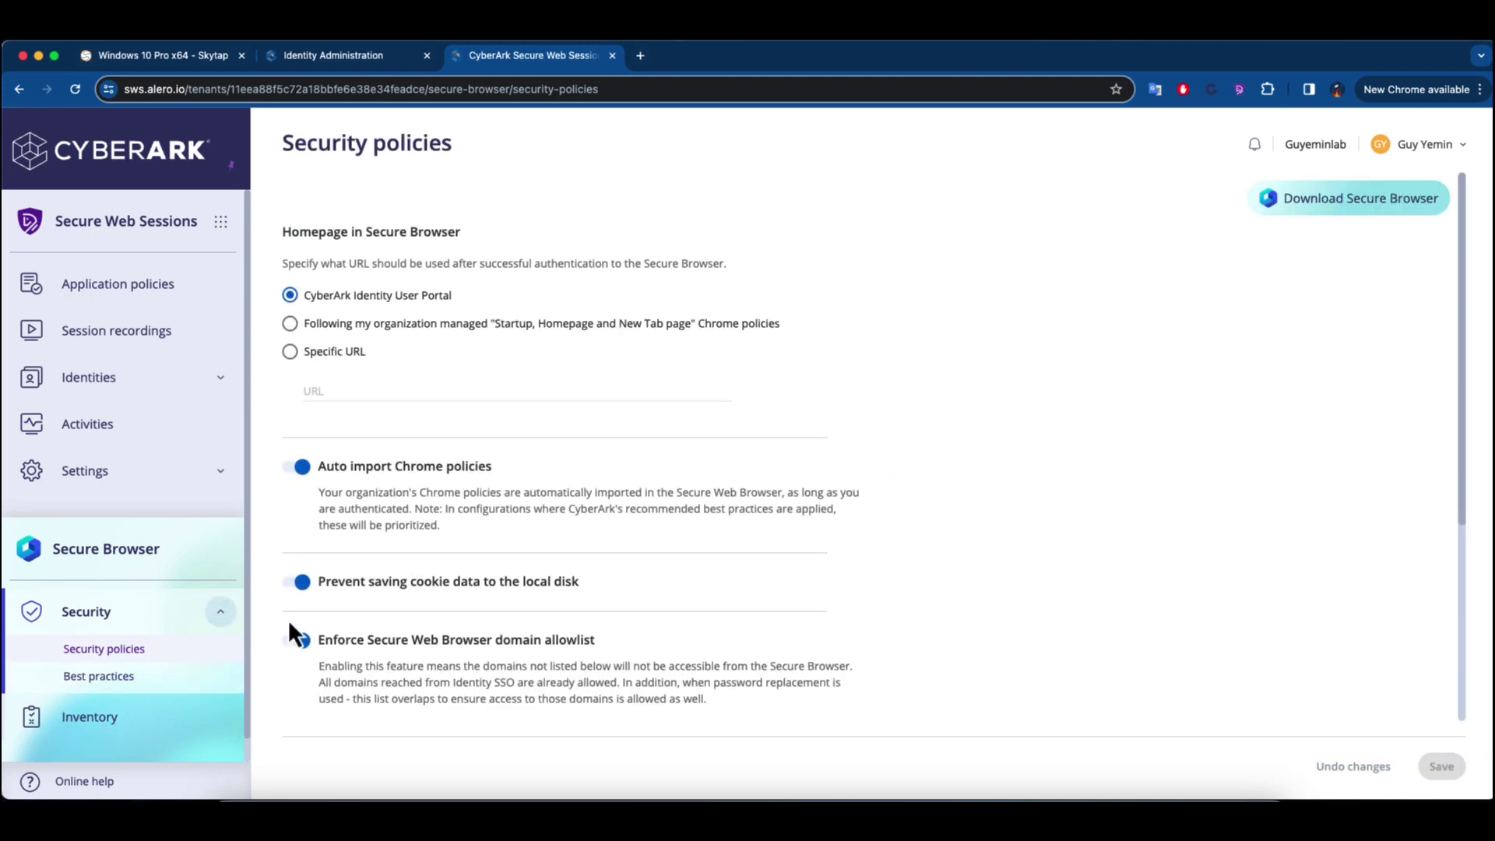
- Set unlisted domains to 'Block the user and audit this event' and save the policy
{"action": "scroll", "coordinate": [452, 643], "scroll_direction": "down", "scroll_amount": 3}
{"action": "scroll", "coordinate": [405, 687], "scroll_direction": "down", "scroll_amount": 1}
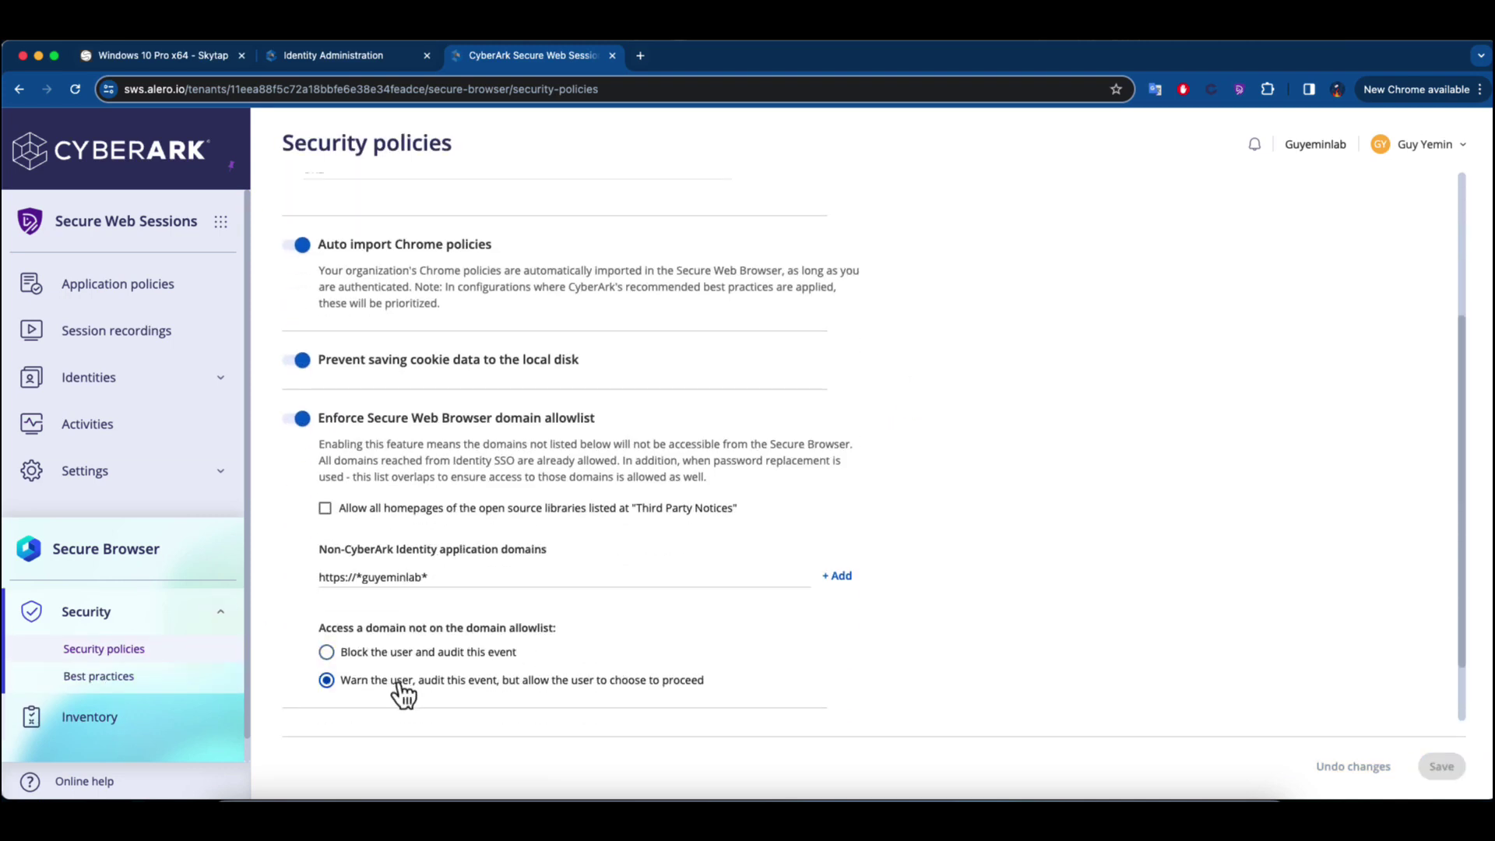
{"action": "left_click", "coordinate": [393, 658]}
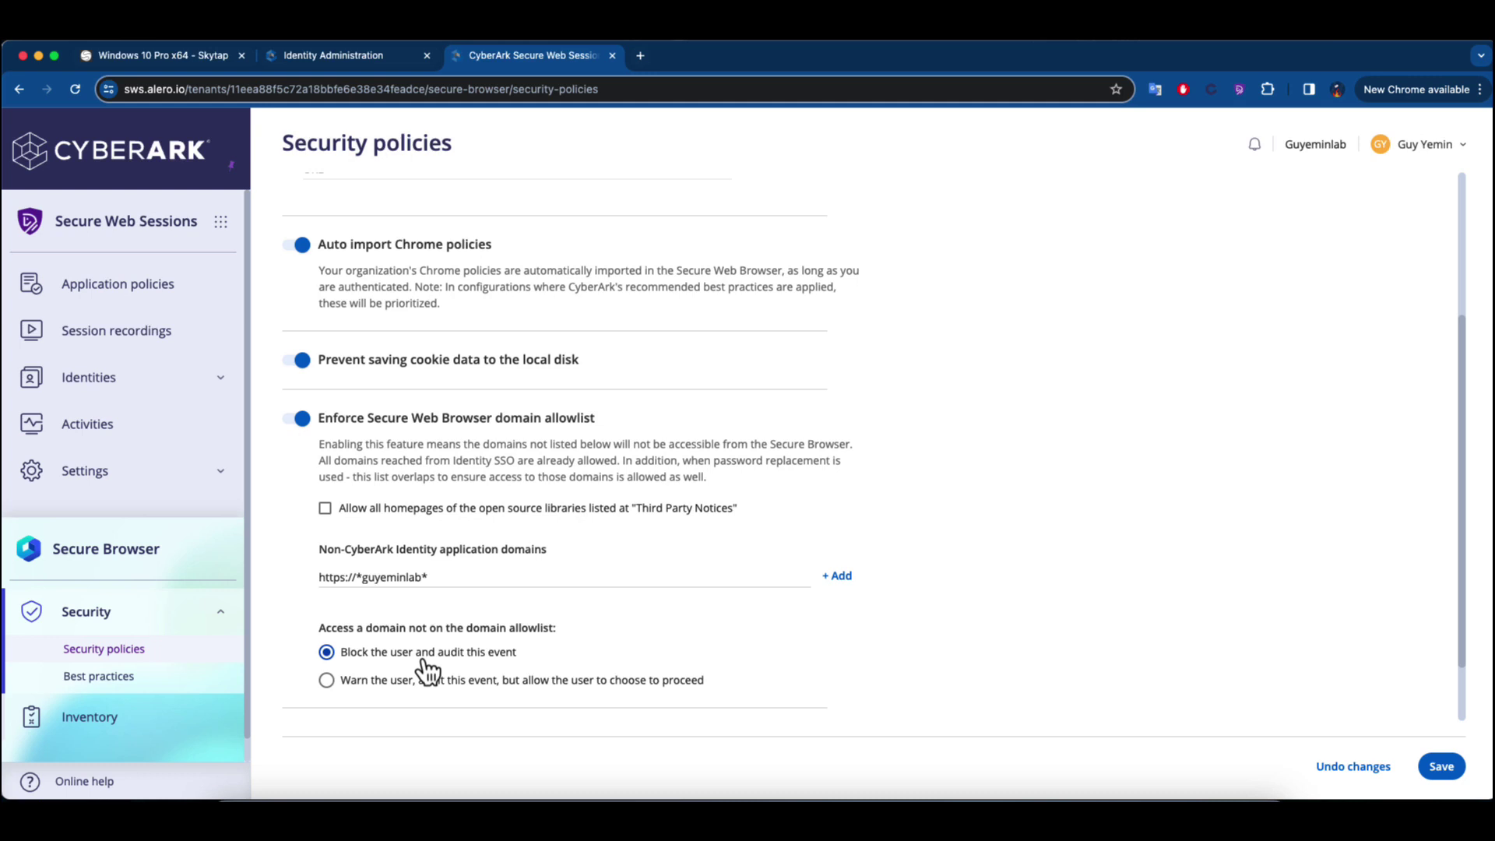
{"action": "left_click", "coordinate": [1443, 767]}
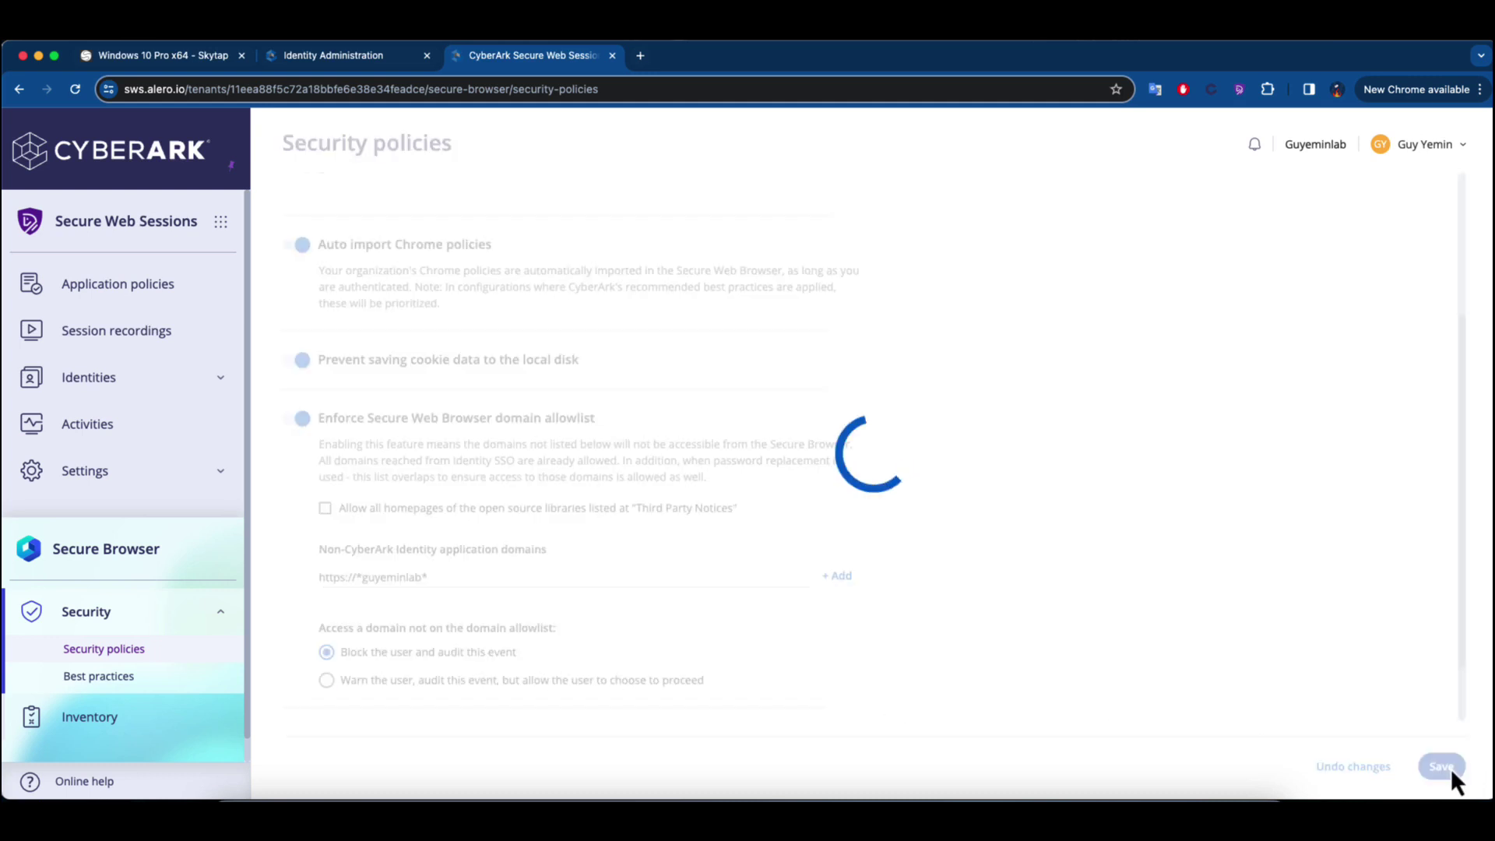
- Search chatgpt in a new Secure Browser tab to confirm it is now blocked
{"action": "left_click", "coordinate": [185, 56]}
{"action": "left_click", "coordinate": [214, 121]}
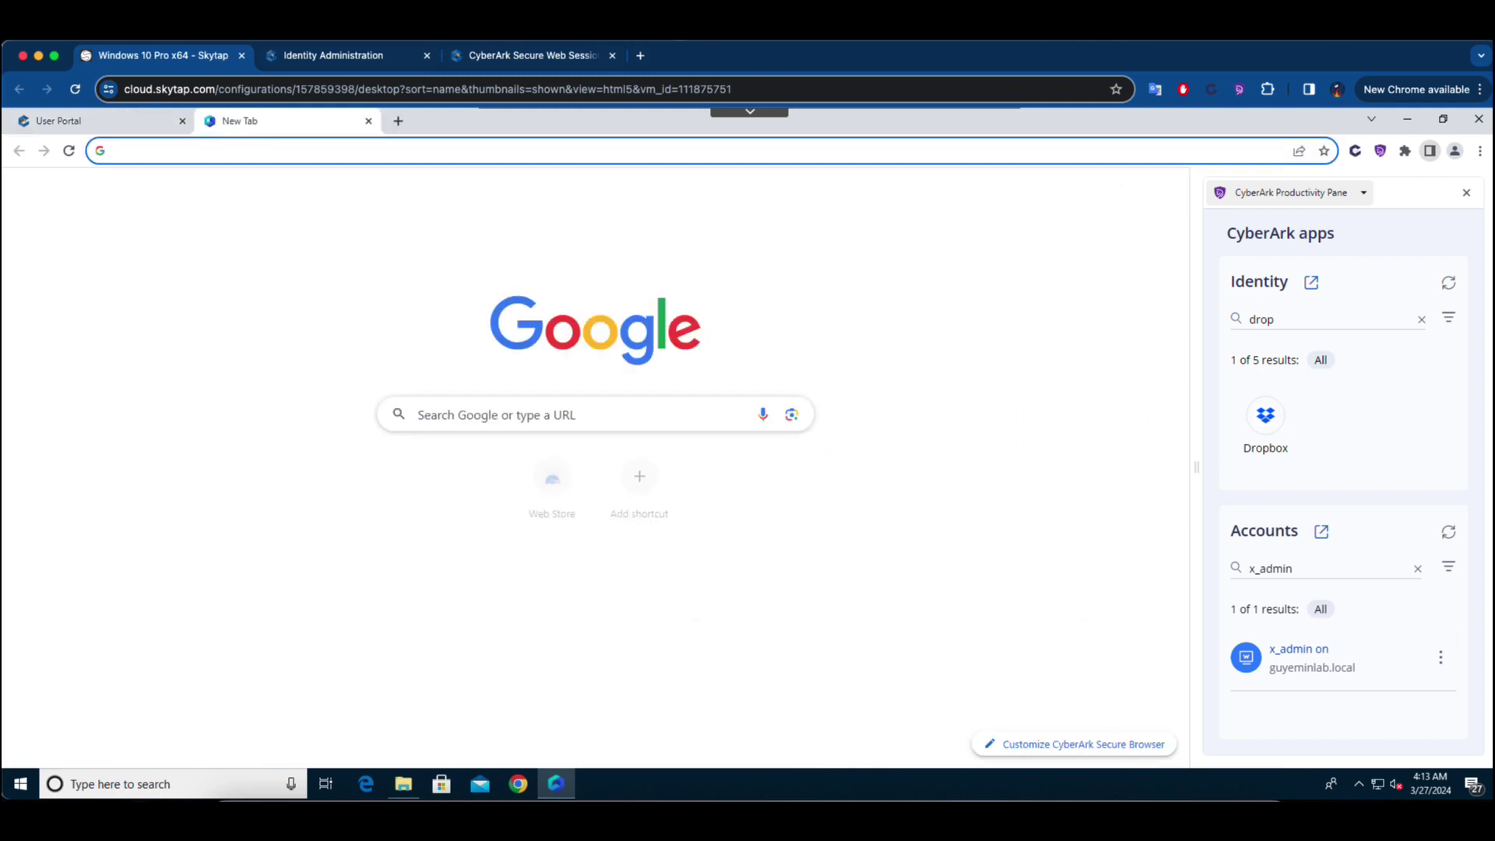
{"action": "type", "text": "chatgpt"}
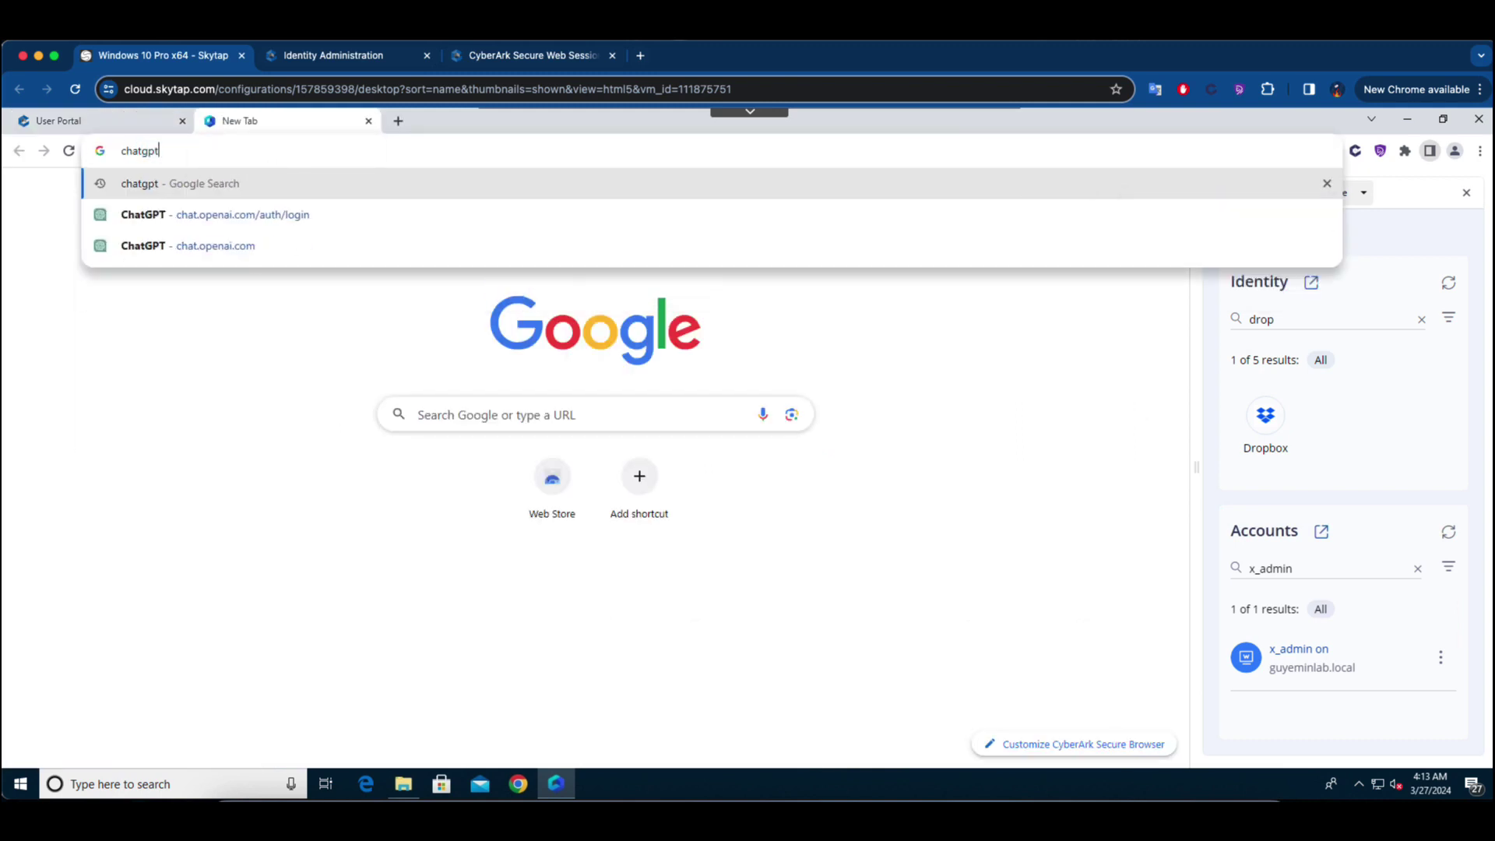
{"action": "key", "text": "Return"}
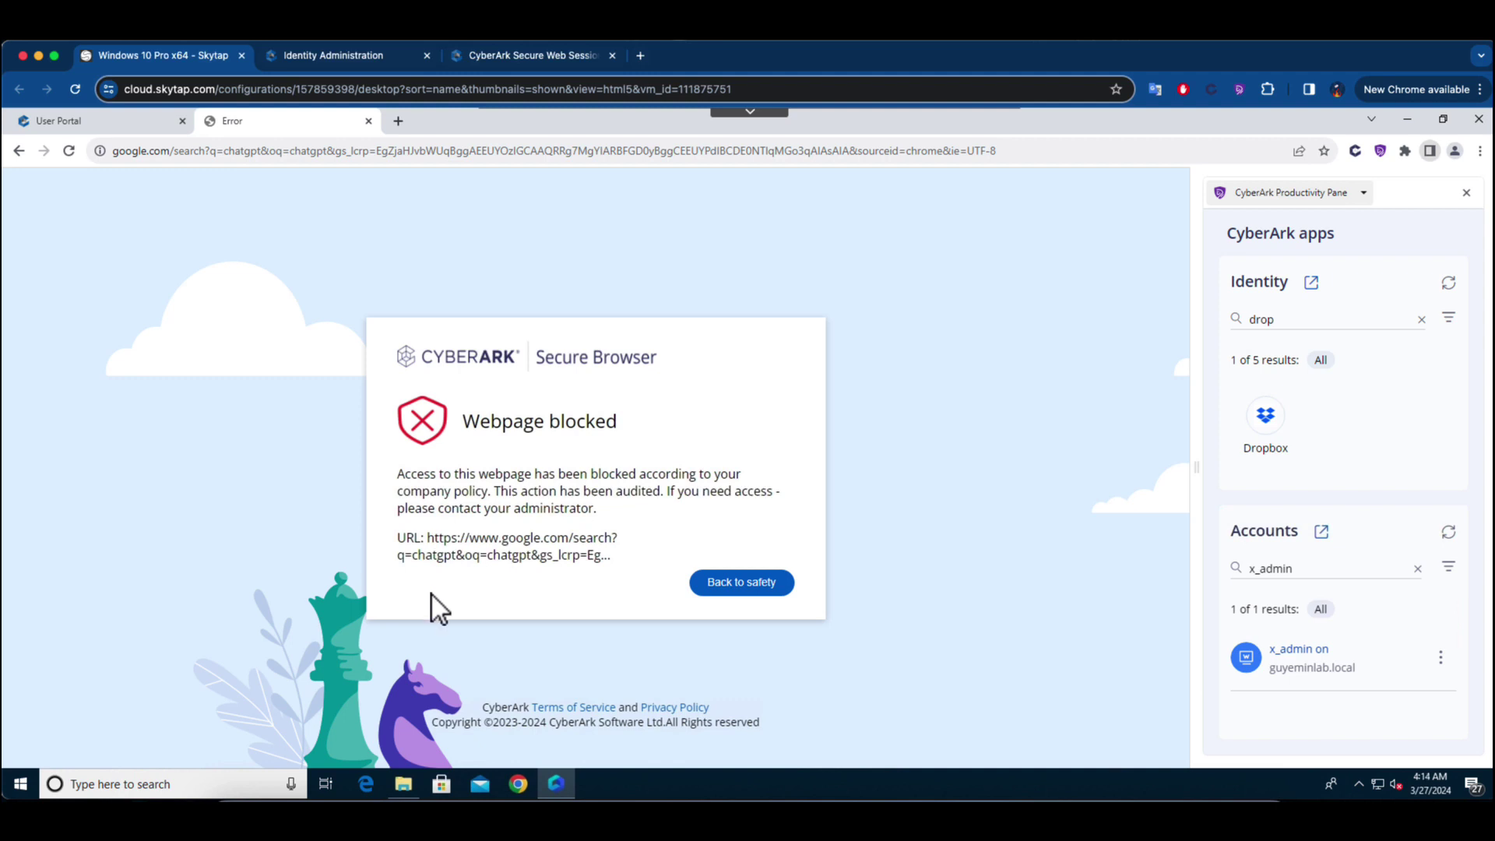
{"action": "left_click", "coordinate": [515, 58]}
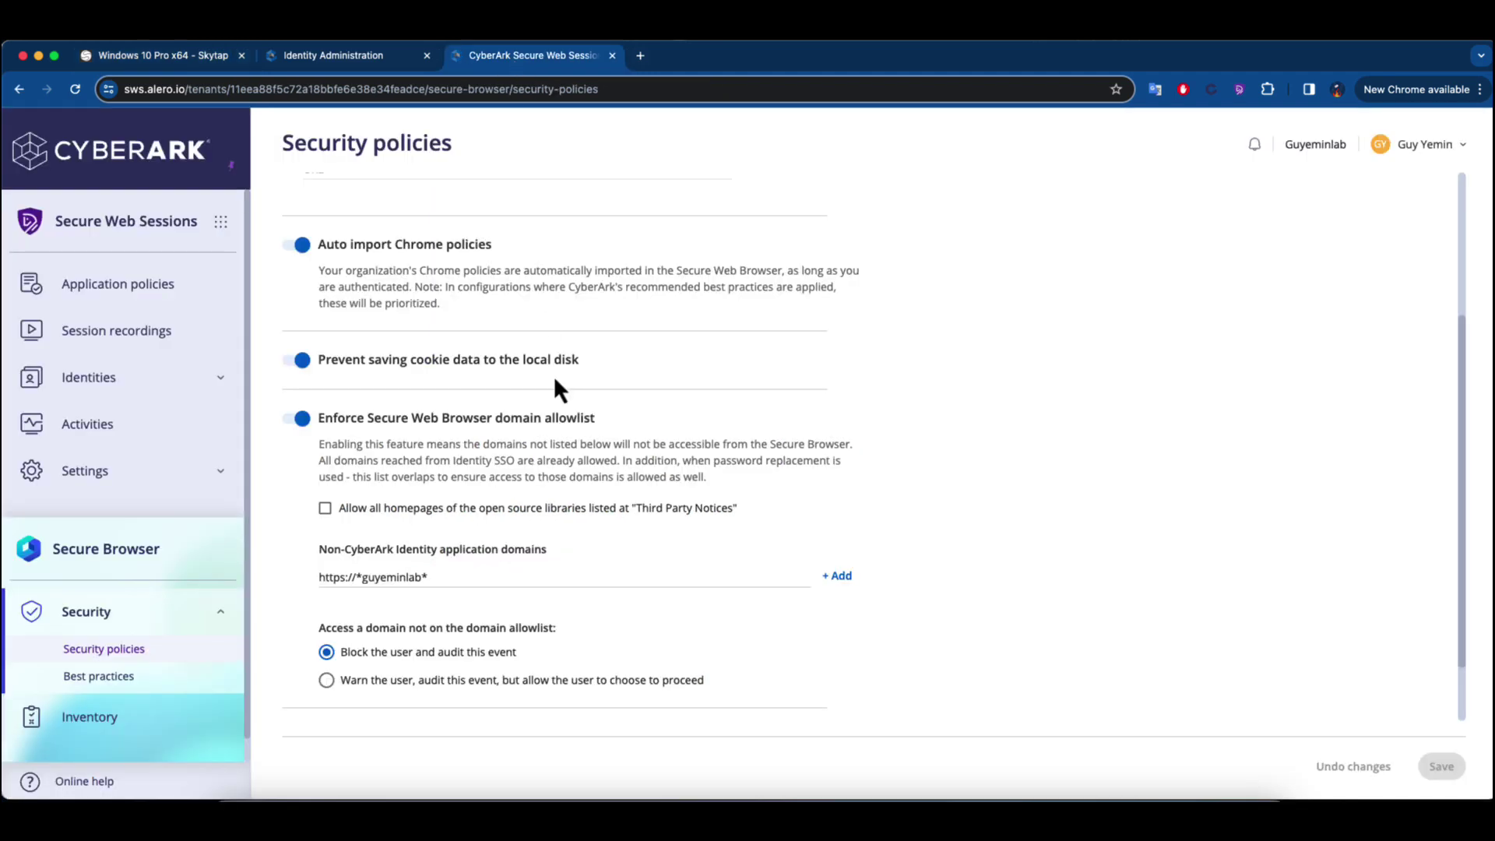
- Filter Best practices by the keyword 'password' and view the PasswordManagerEnabled policy details
{"action": "scroll", "coordinate": [543, 679], "scroll_direction": "down", "scroll_amount": 2}
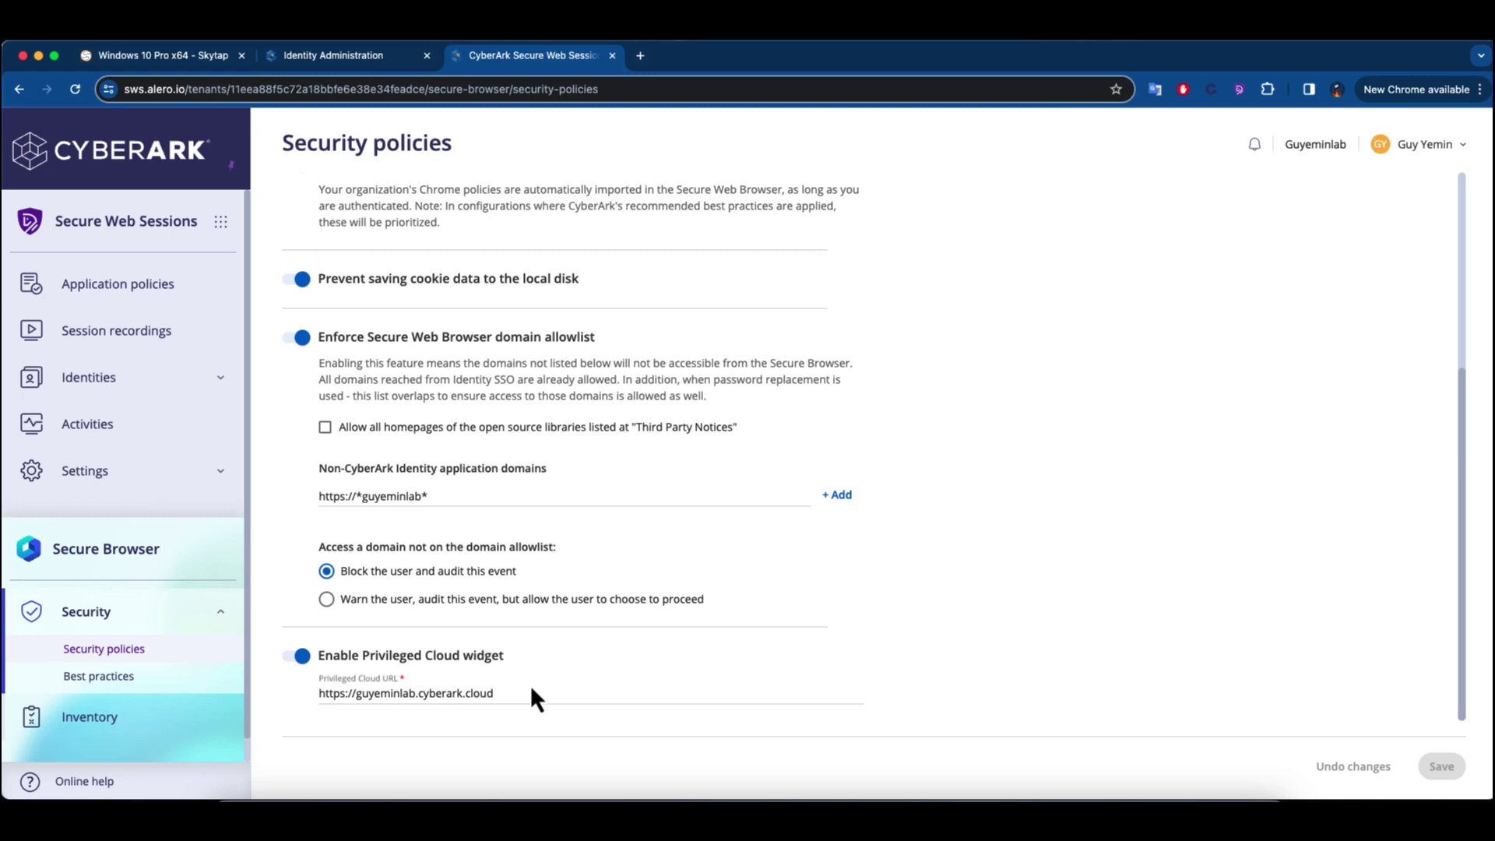
{"action": "left_click", "coordinate": [152, 679]}
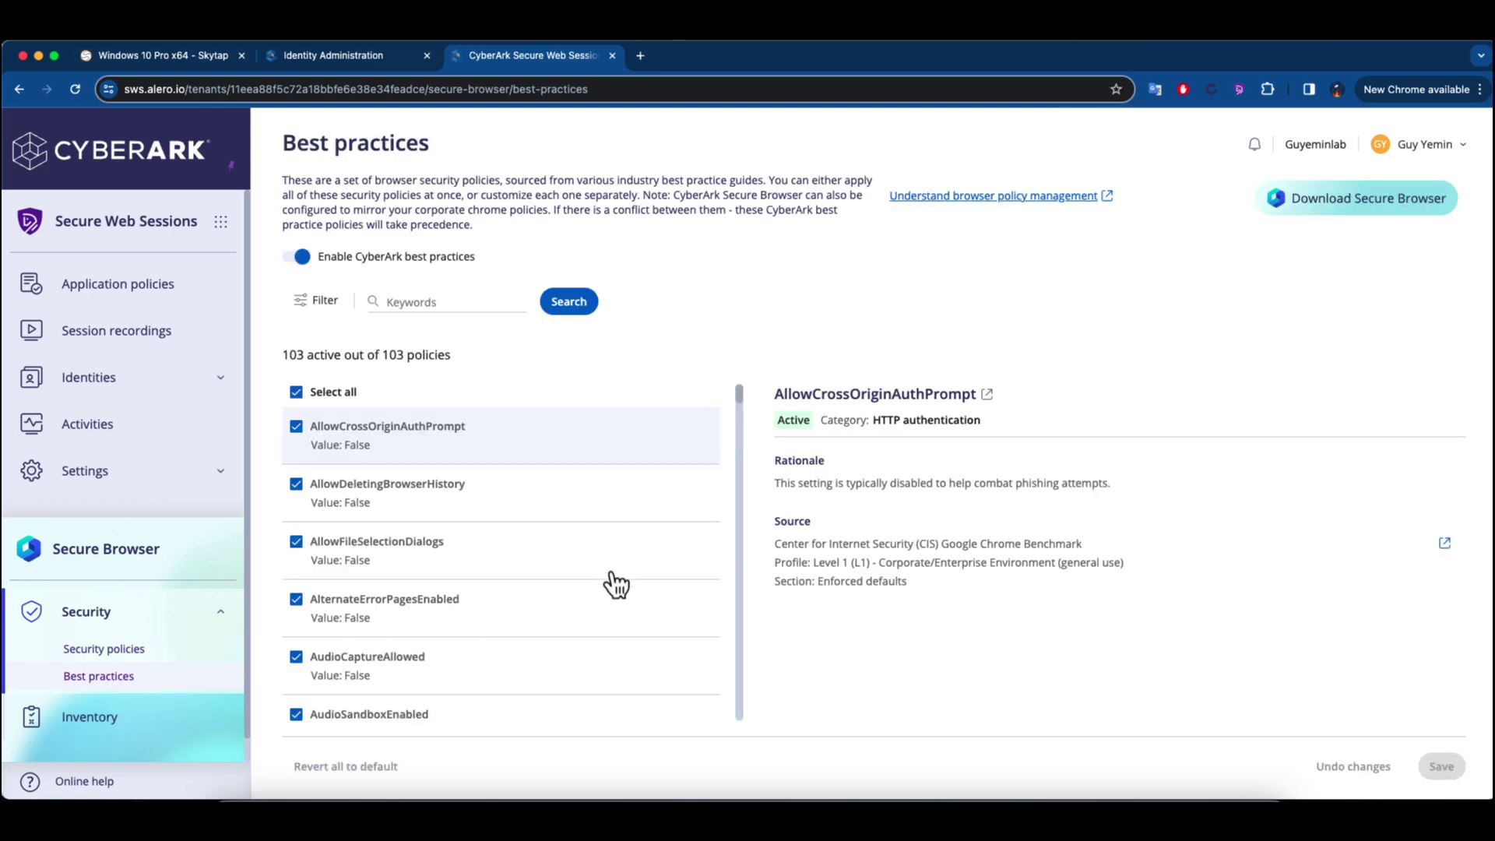
{"action": "scroll", "coordinate": [666, 565], "scroll_direction": "down", "scroll_amount": 5}
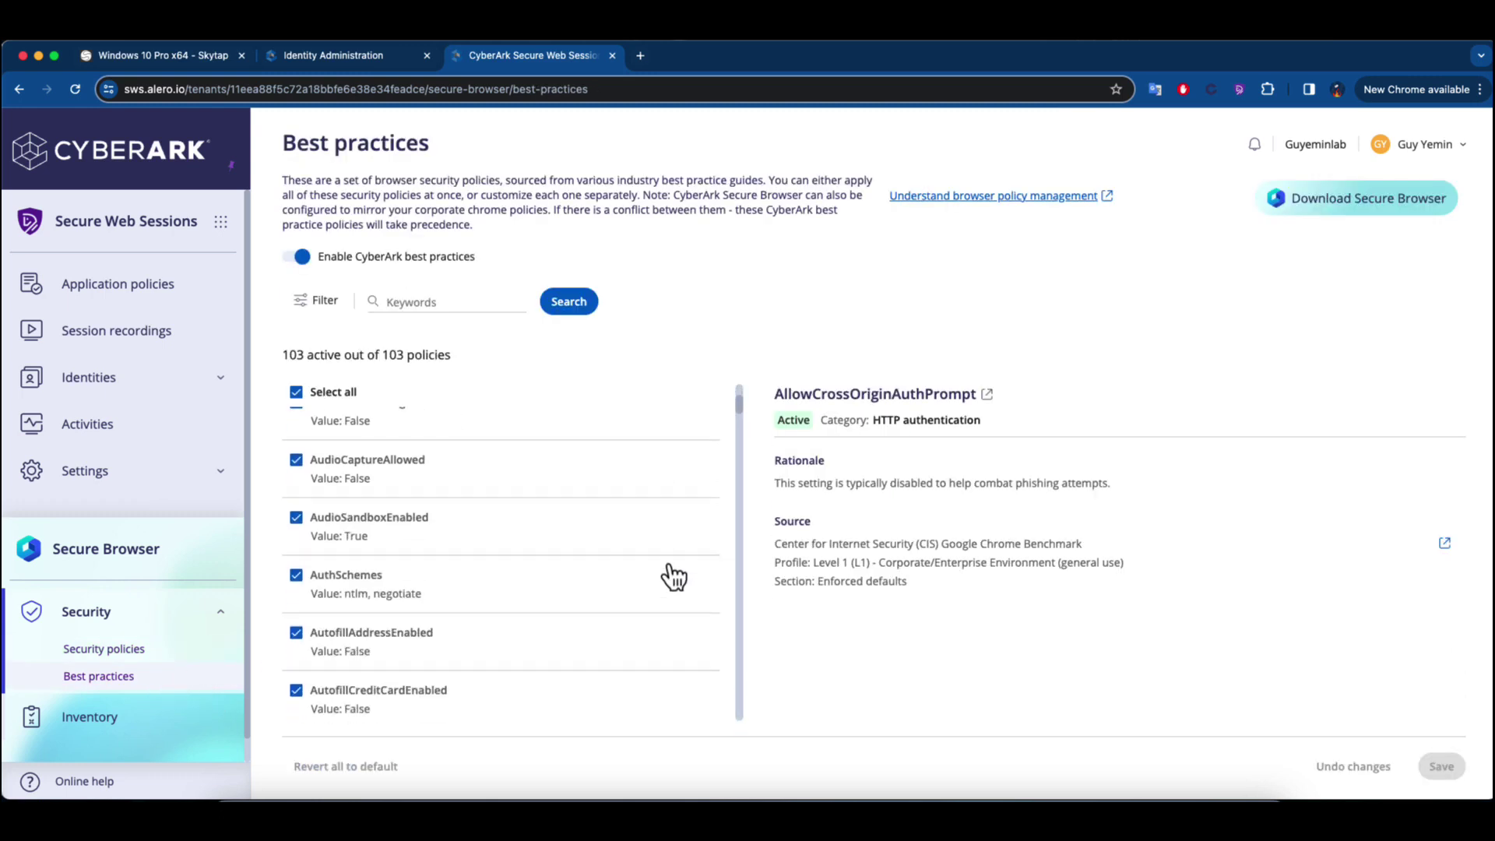
{"action": "scroll", "coordinate": [674, 577], "scroll_direction": "down", "scroll_amount": 4}
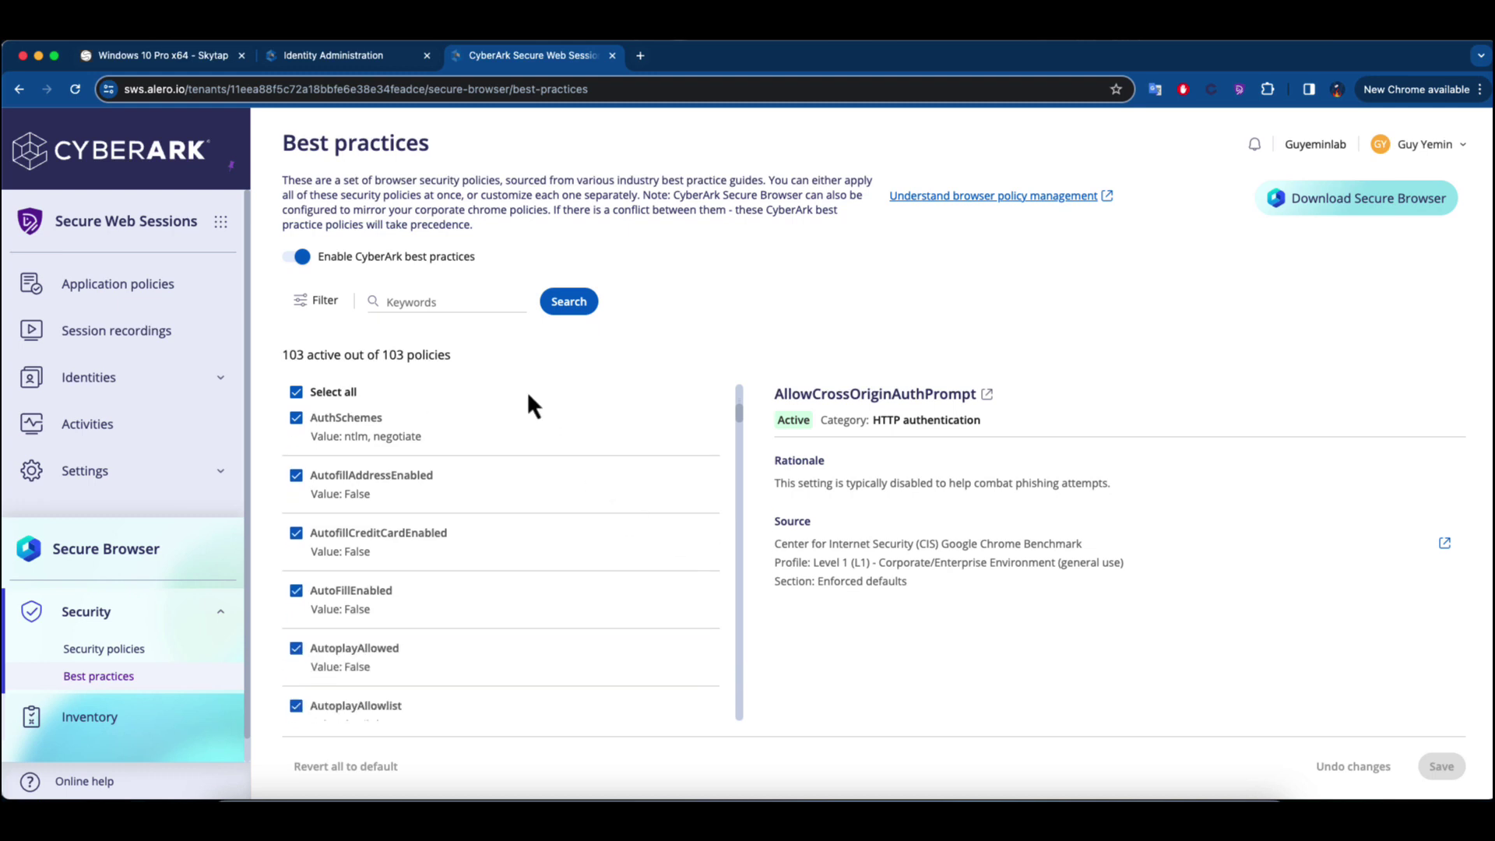
{"action": "left_click", "coordinate": [434, 301]}
{"action": "type", "text": "passworf"}
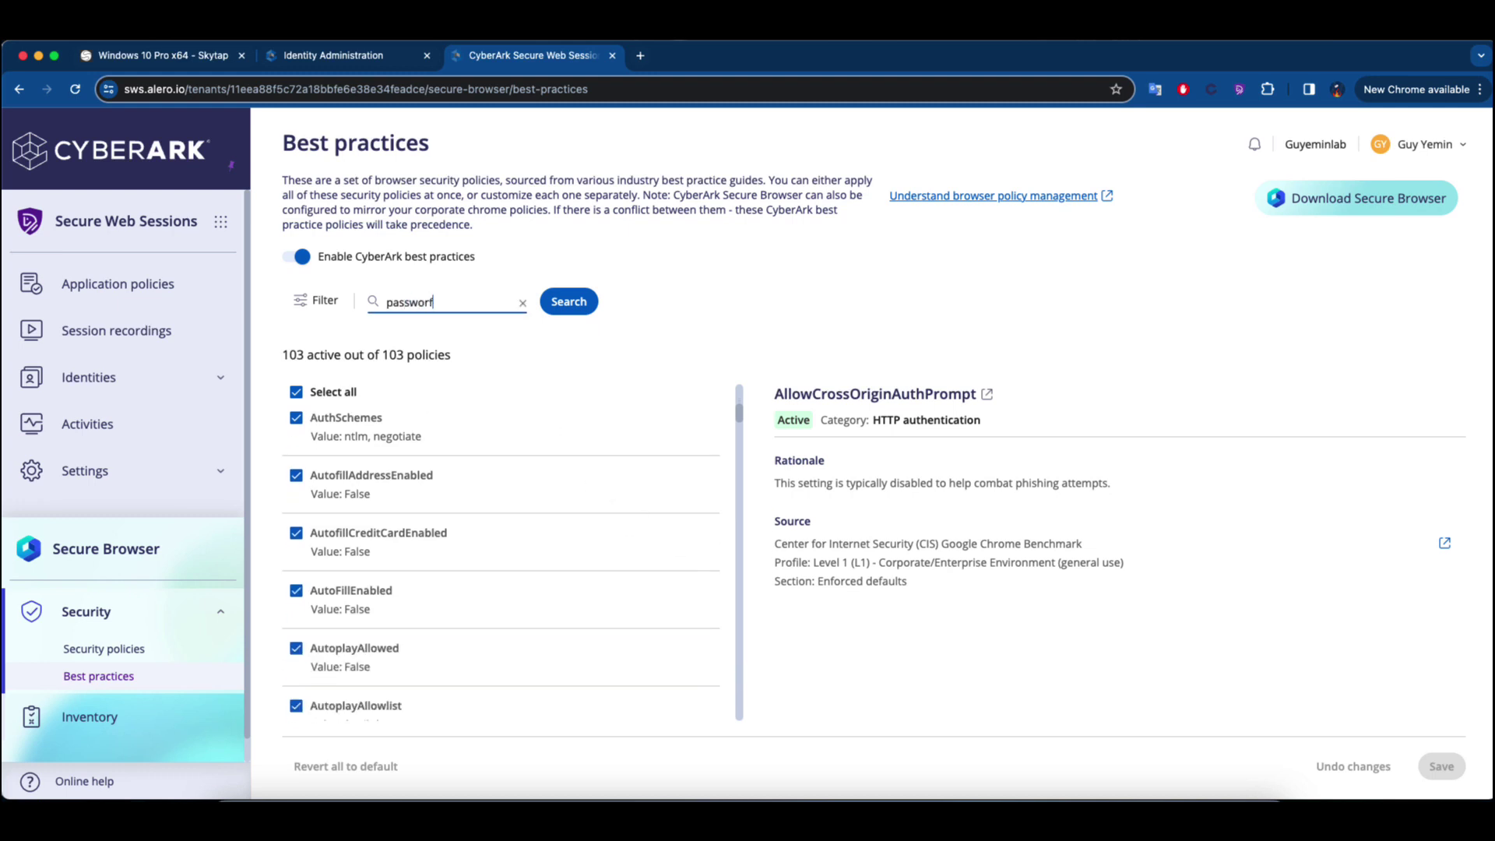
{"action": "key", "text": "BackSpace"}
{"action": "type", "text": "d"}
{"action": "left_click", "coordinate": [570, 305]}
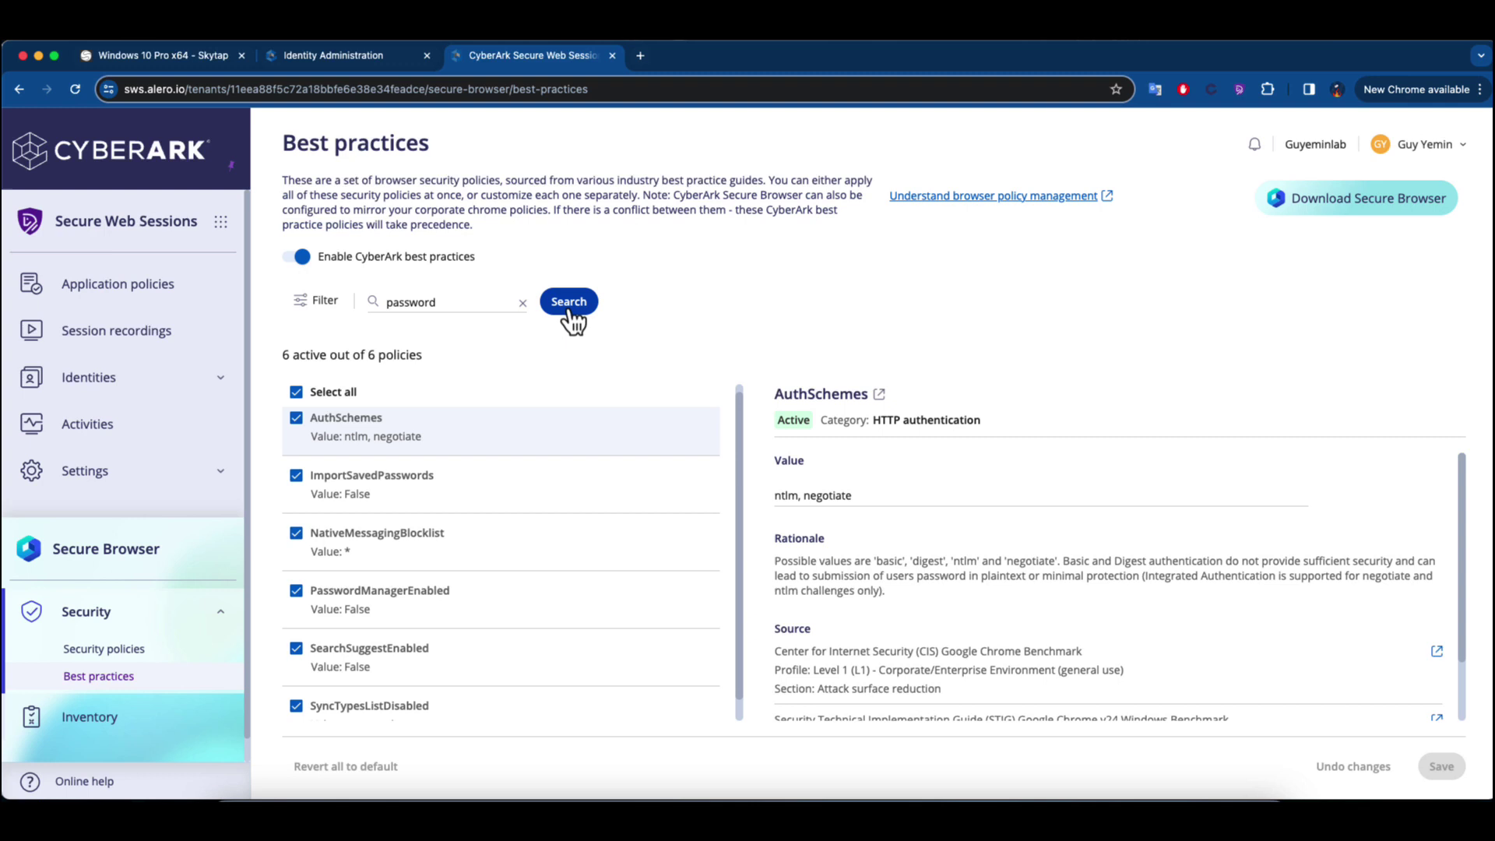
{"action": "left_click", "coordinate": [470, 612]}
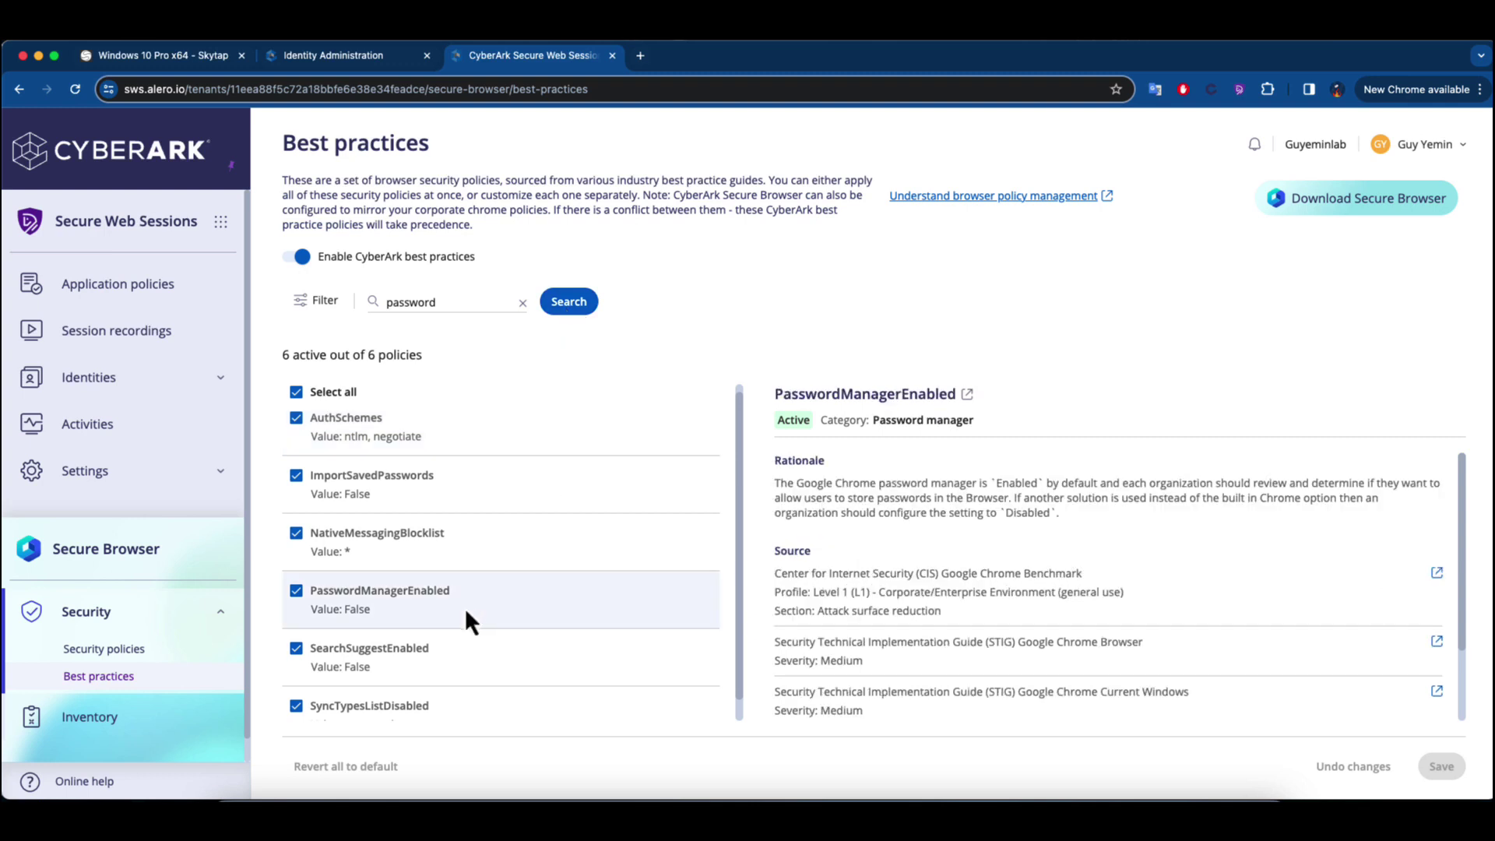
- Show the Secure Browser Inventory page listing its 2 hosts
{"action": "left_click", "coordinate": [138, 717]}
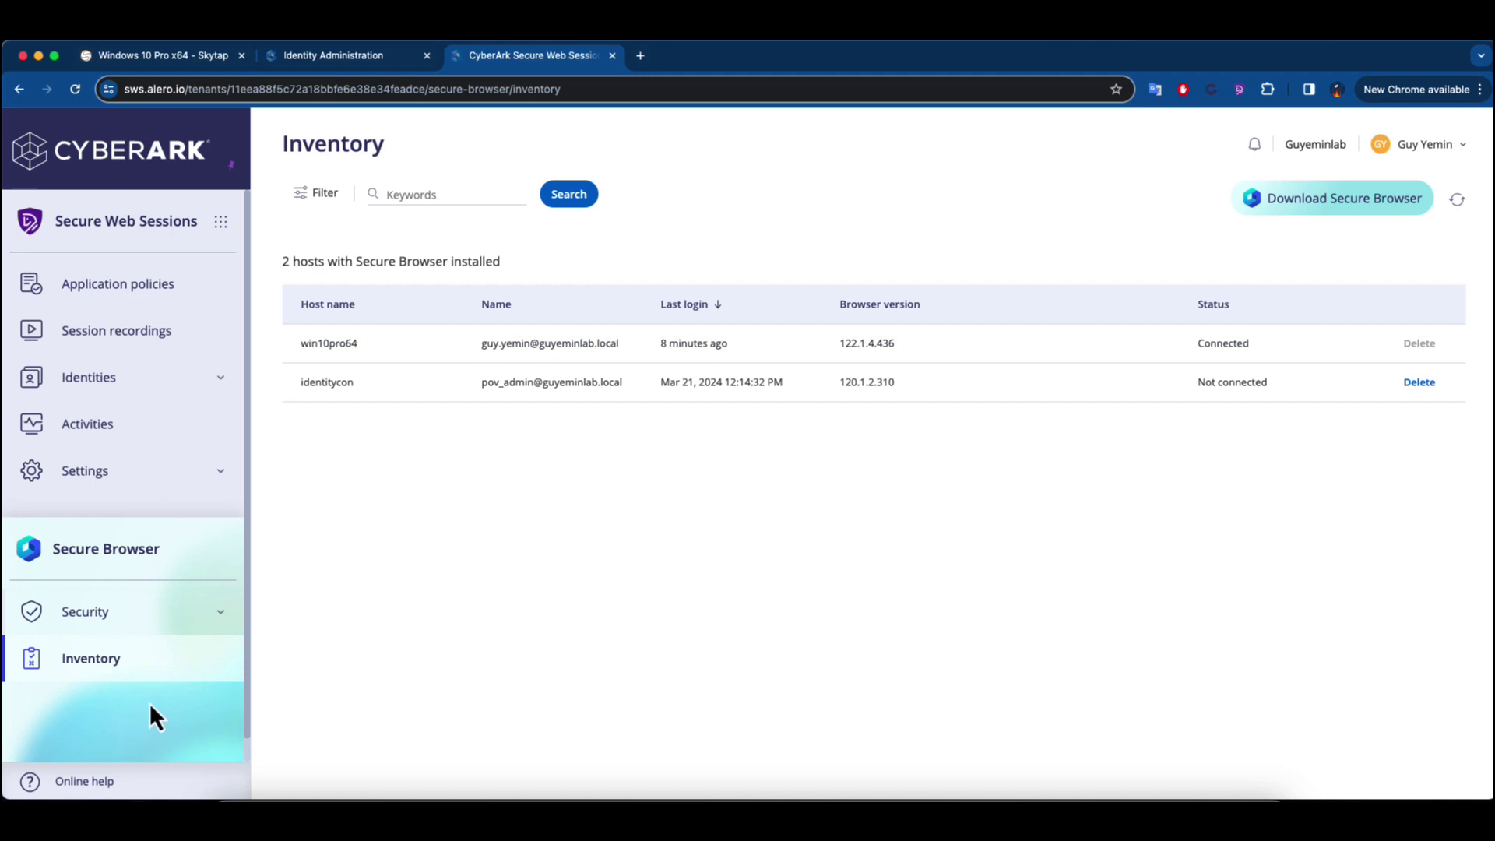